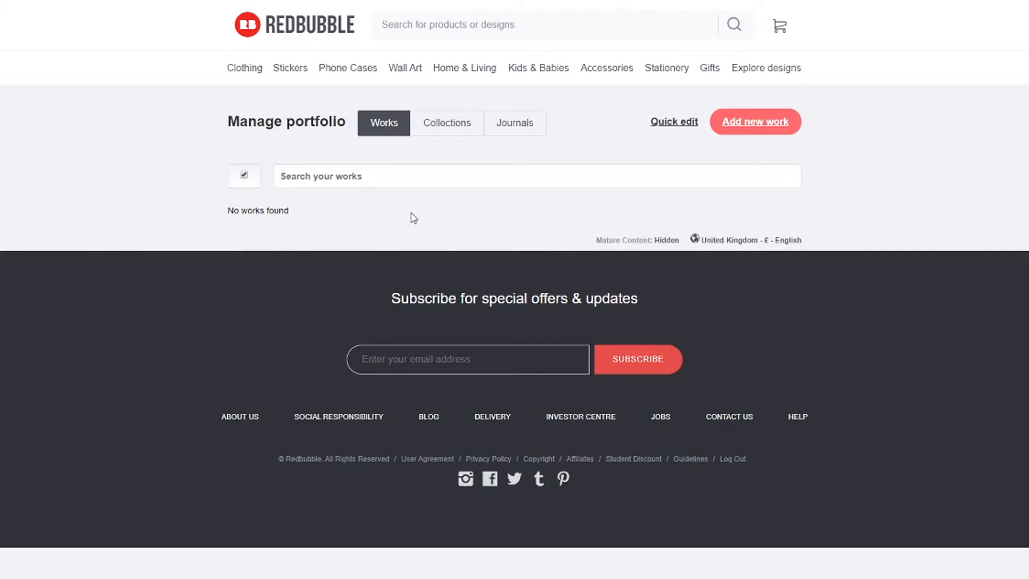
Step: Start a new work for all products and upload the FAST image from the UPLOAD FAST folder
left_click(777, 133)
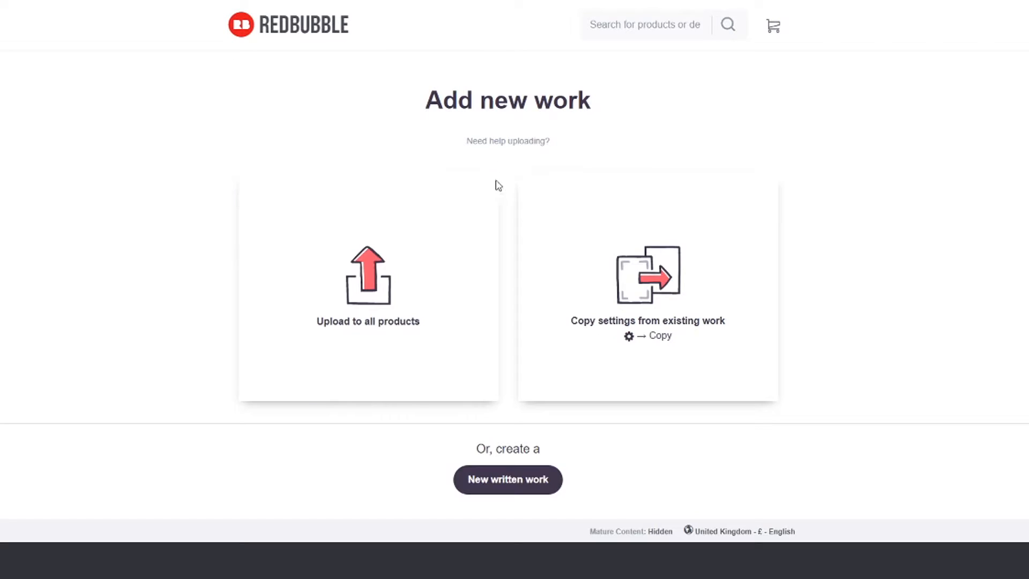
left_click(437, 292)
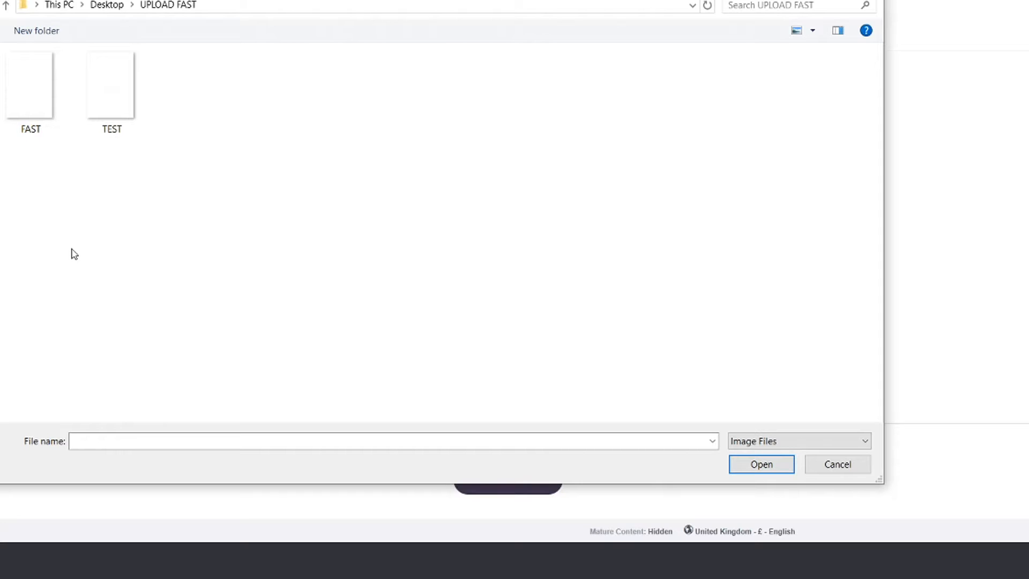
left_click(35, 110)
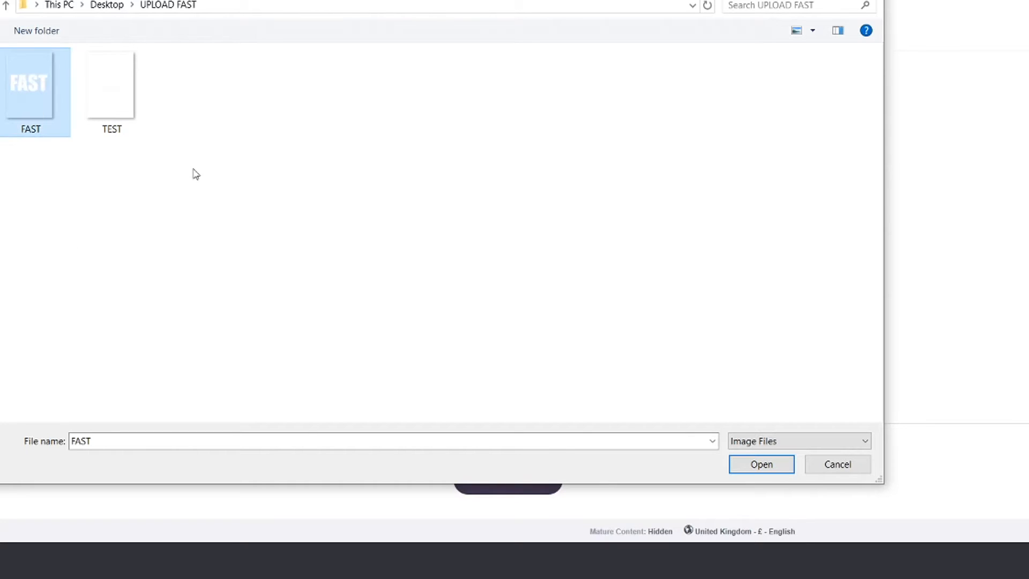
left_click(761, 464)
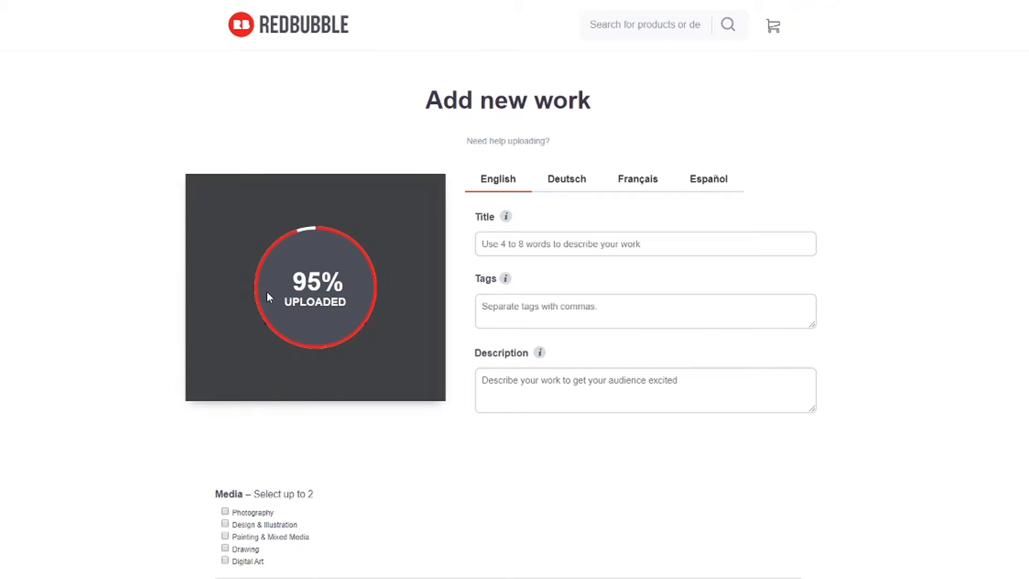
Step: Look over the new work form and its product previews while the design uploads
scroll(267, 292, "down", 8)
scroll(437, 303, "up", 6)
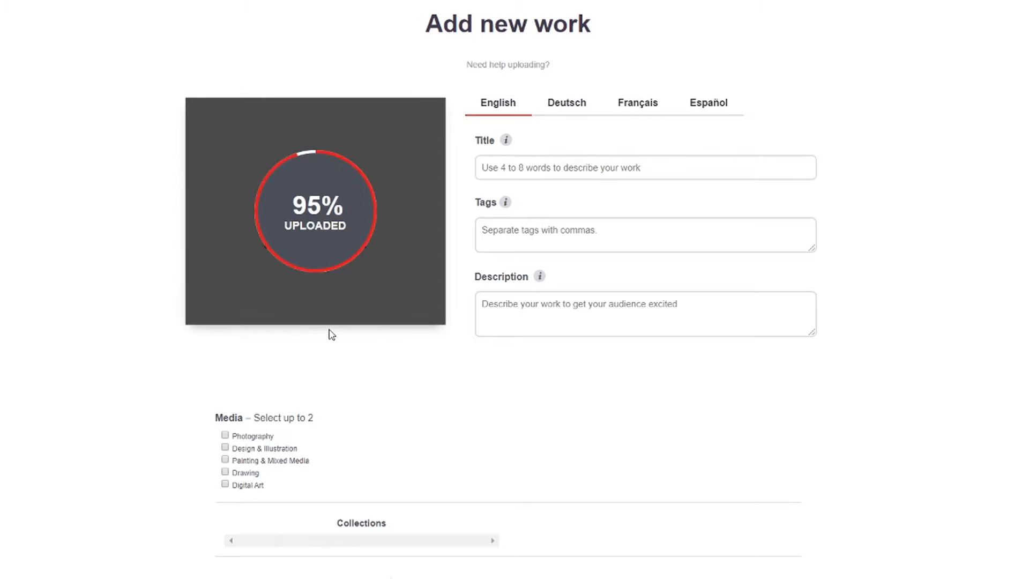
scroll(355, 357, "down", 10)
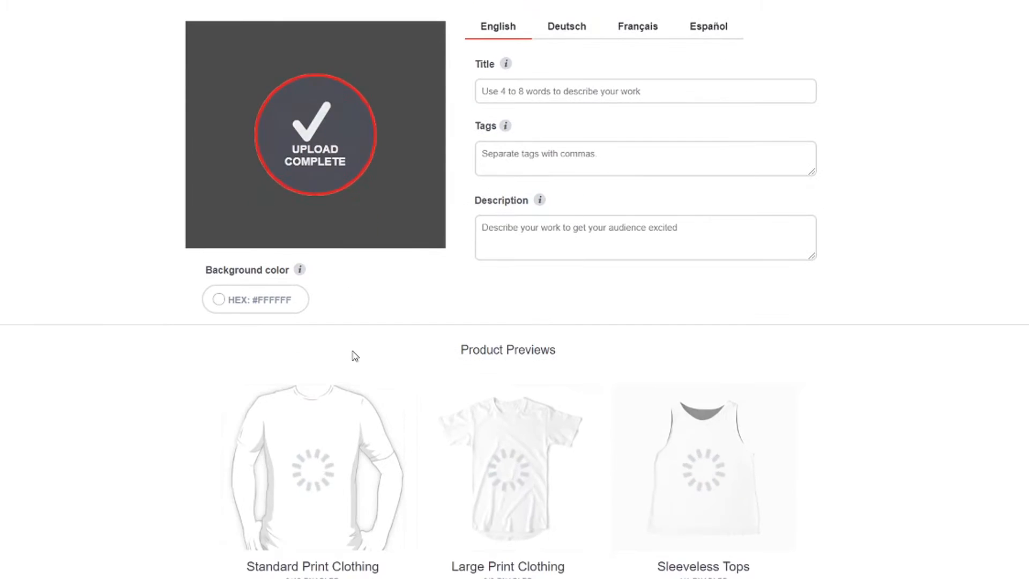
scroll(359, 334, "down", 5)
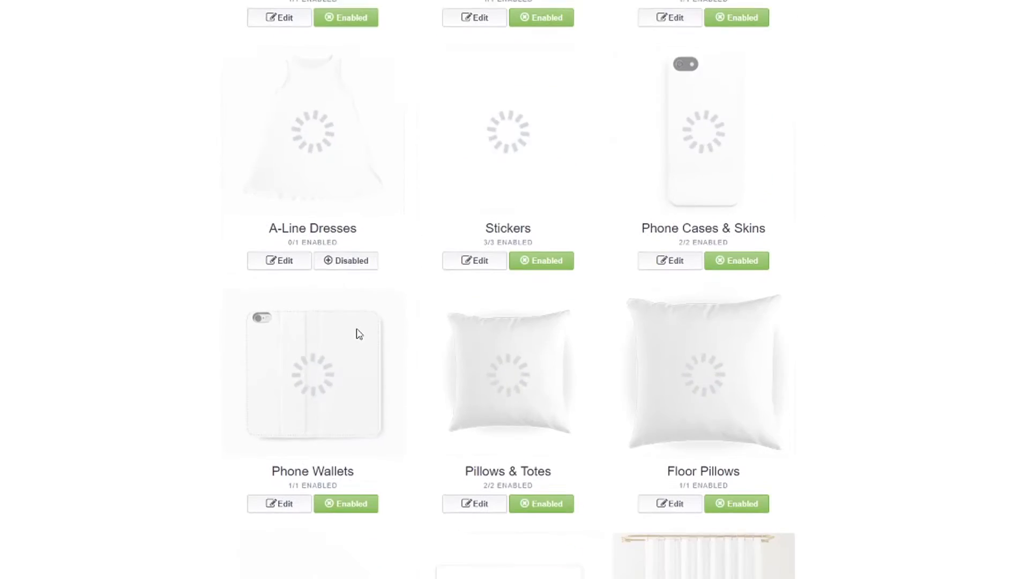
scroll(359, 333, "up", 1)
scroll(359, 334, "down", 3)
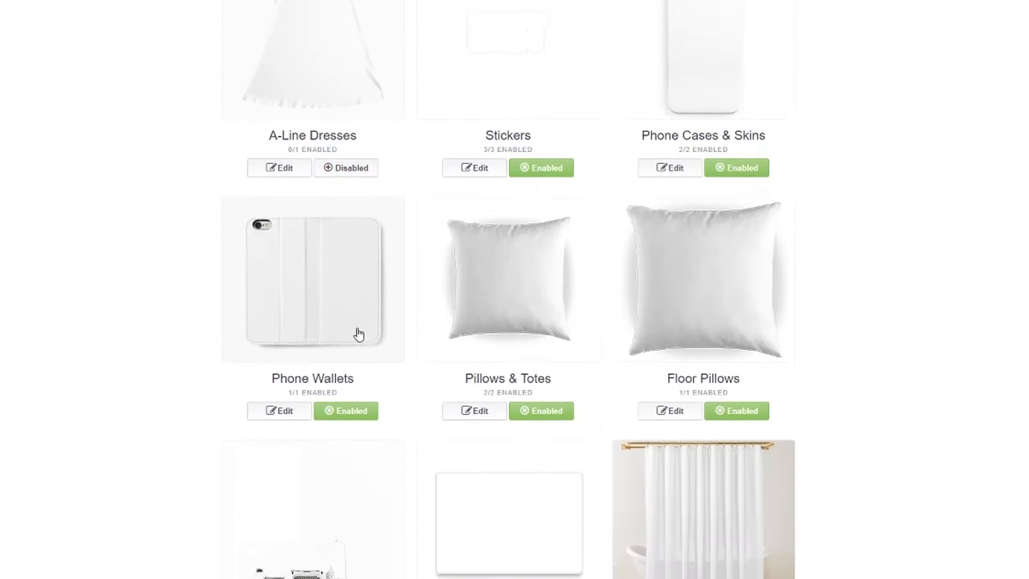
scroll(360, 334, "up", 12)
scroll(319, 290, "up", 7)
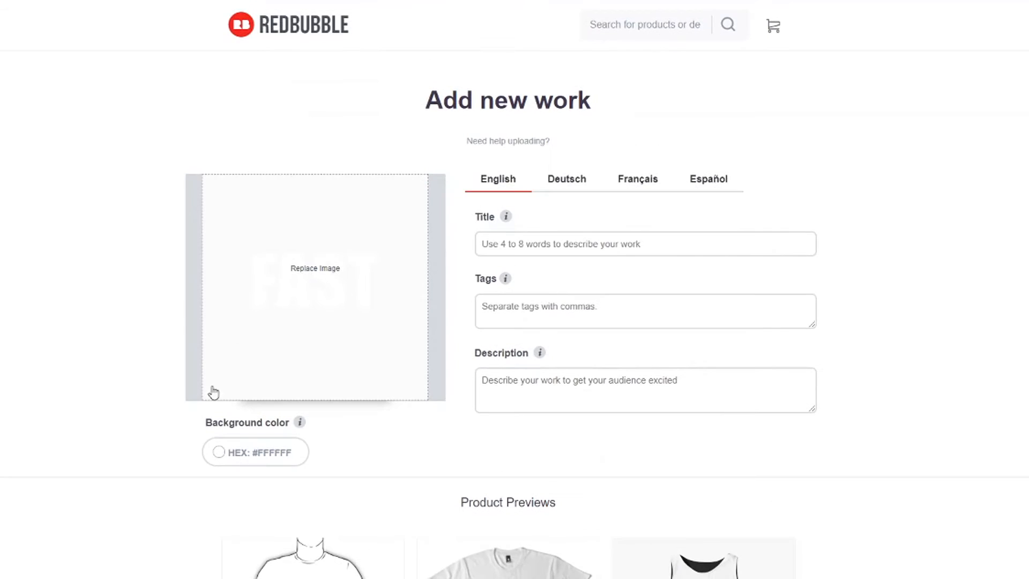
Step: Set the design's background color to black (#000000)
left_click(221, 453)
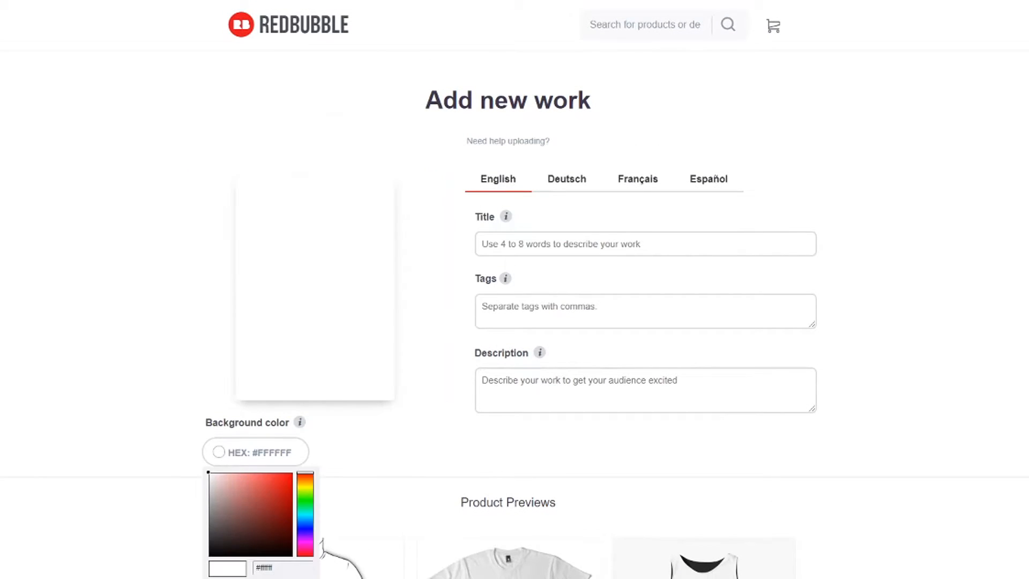
left_click_drag(213, 552, 191, 559)
left_click(674, 474)
Step: Examine the product previews with the black background, checking design visibility and which products are enabled or disabled
scroll(675, 468, "down", 3)
scroll(674, 467, "down", 3)
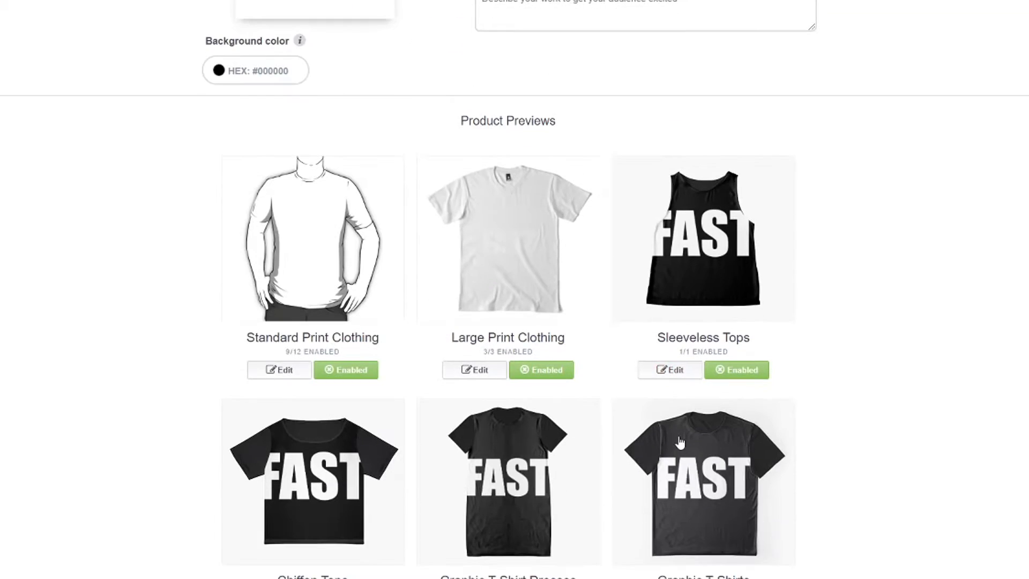
scroll(670, 445, "down", 20)
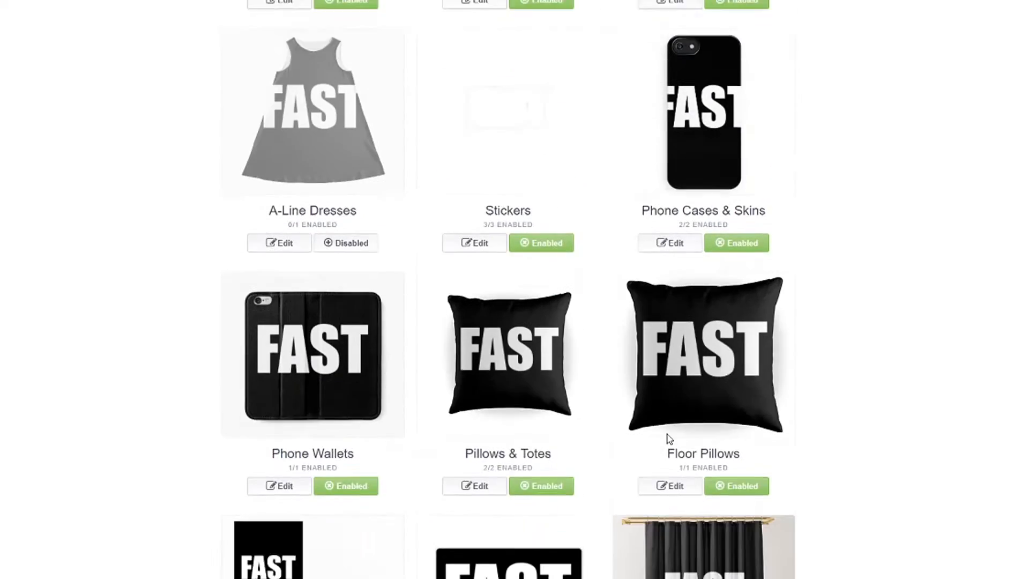
scroll(670, 439, "down", 12)
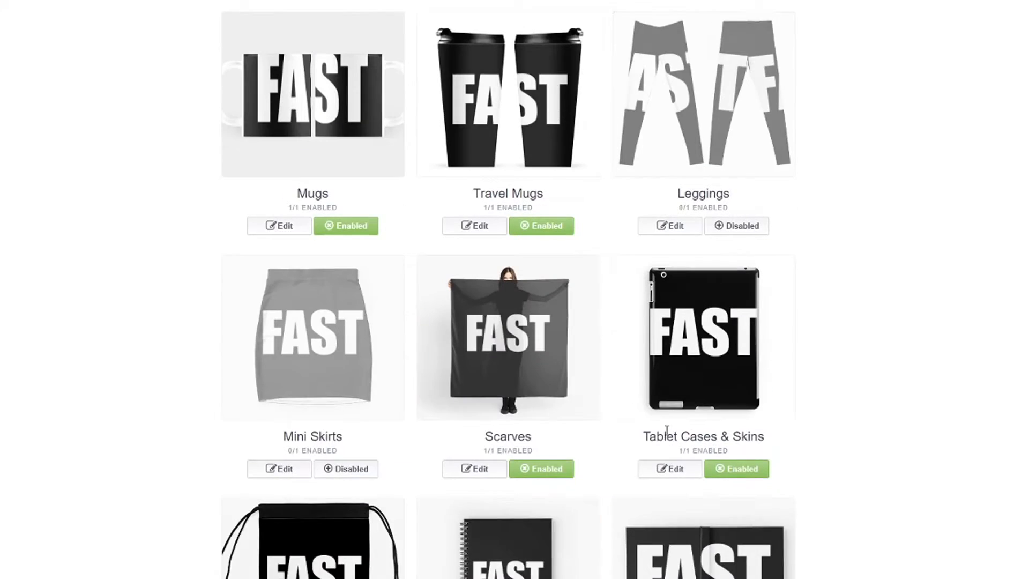
scroll(667, 428, "up", 1)
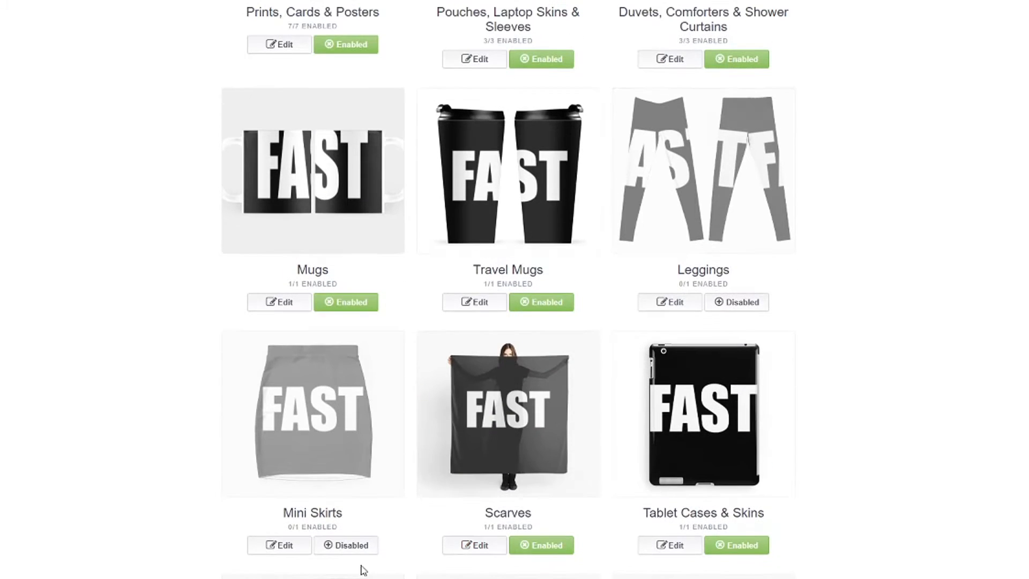
scroll(718, 396, "up", 10)
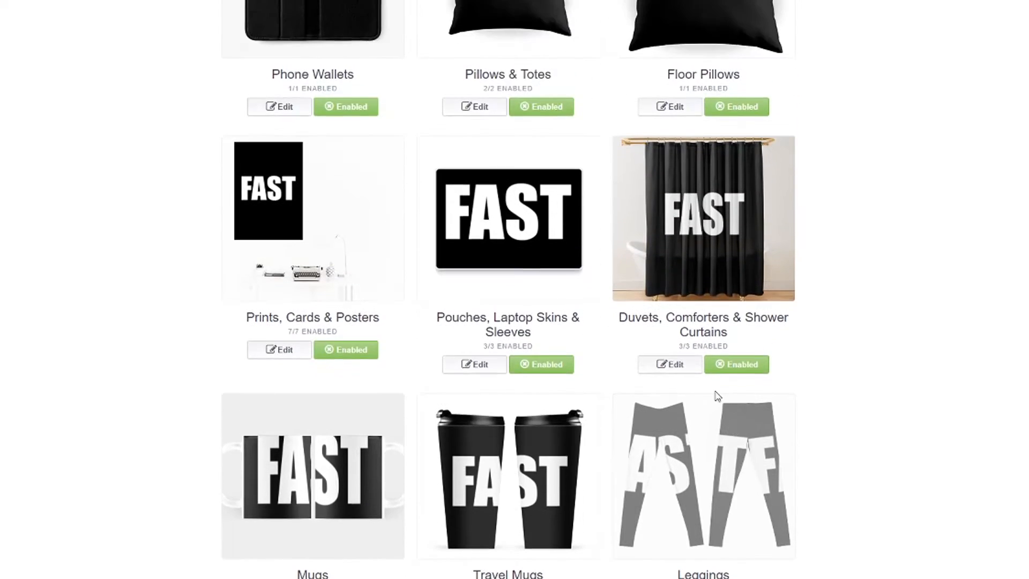
scroll(717, 397, "up", 3)
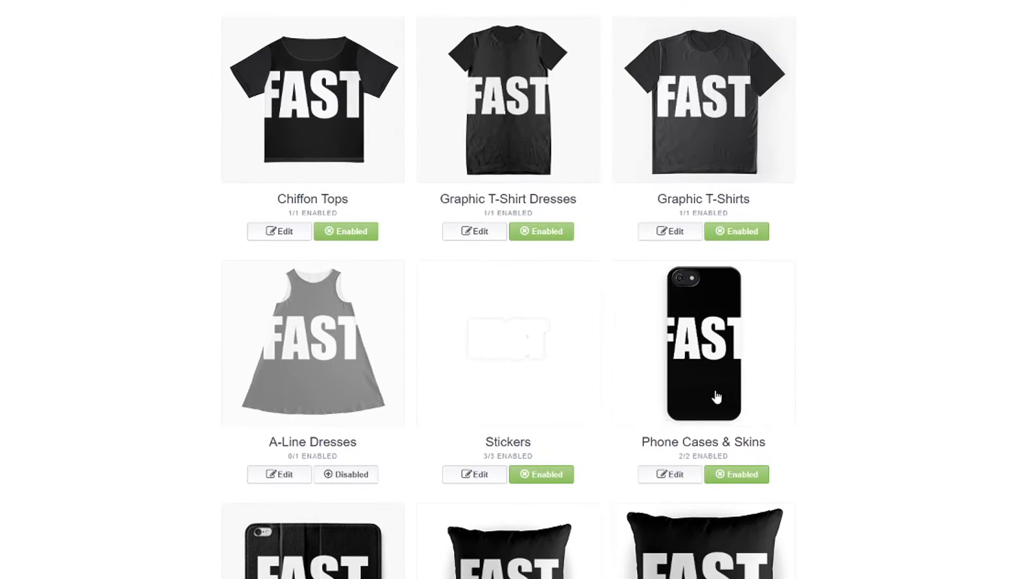
scroll(717, 389, "up", 5)
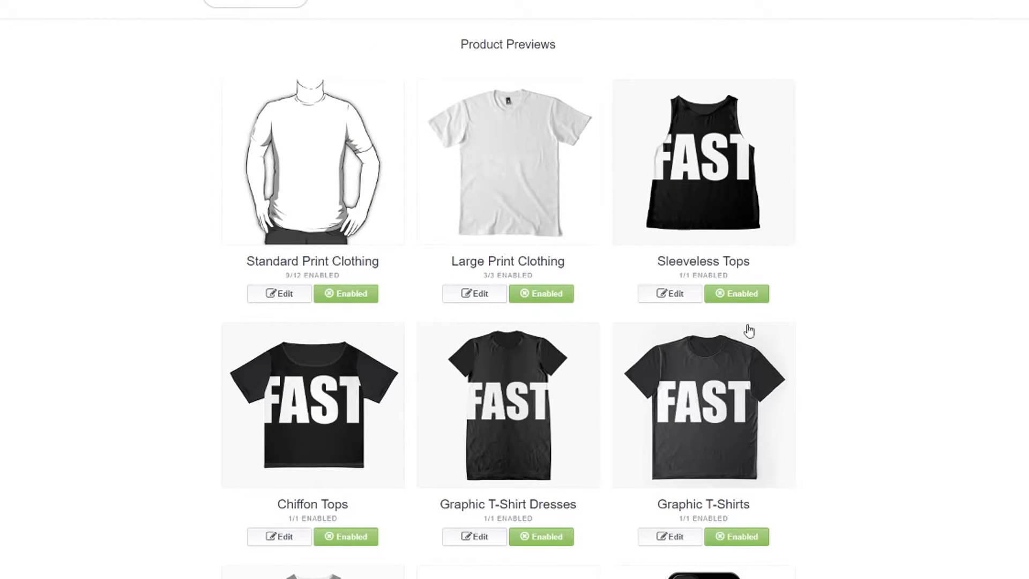
scroll(756, 321, "up", 6)
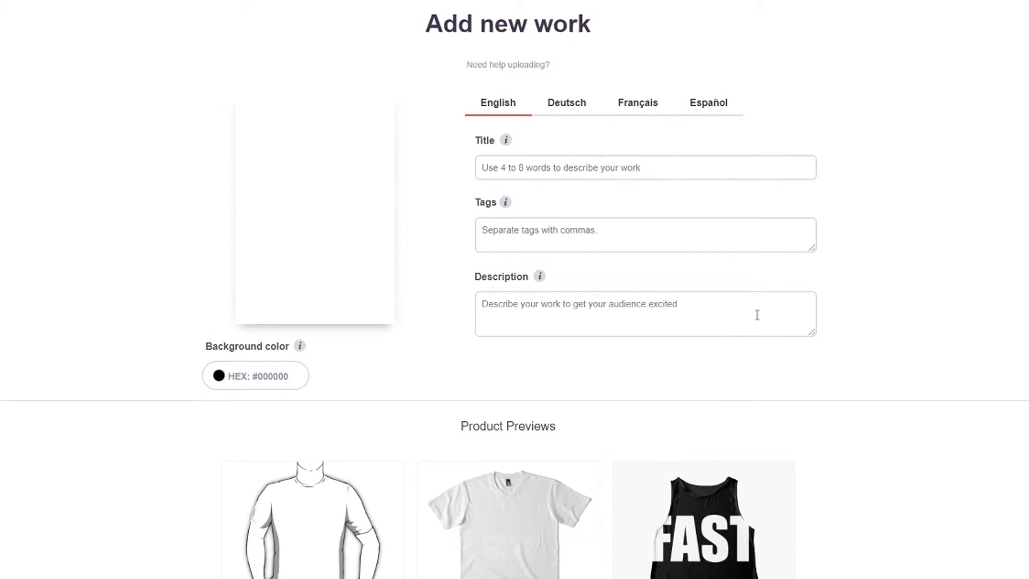
scroll(757, 314, "down", 5)
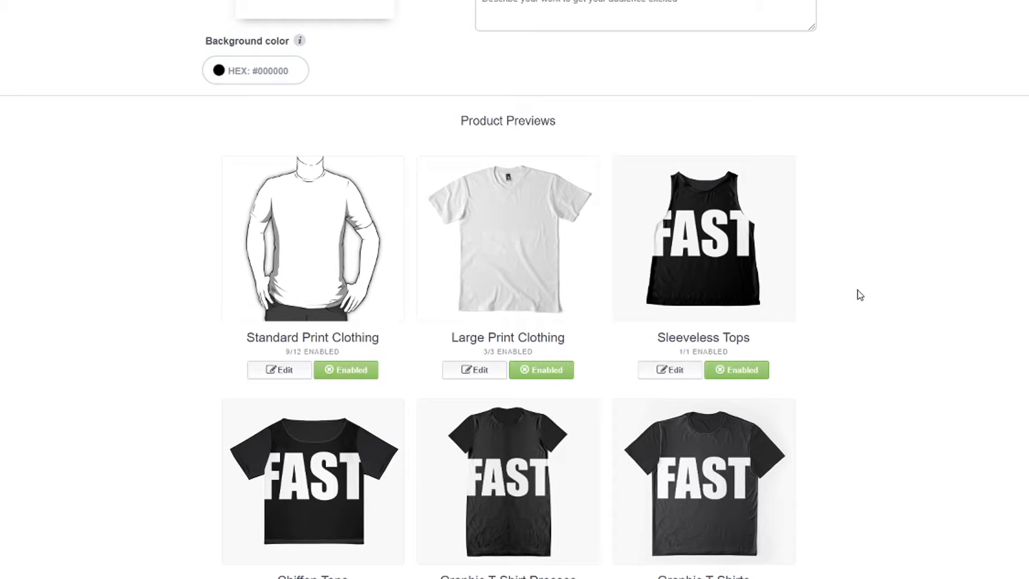
scroll(403, 335, "up", 4)
scroll(364, 321, "down", 4)
scroll(264, 268, "up", 5)
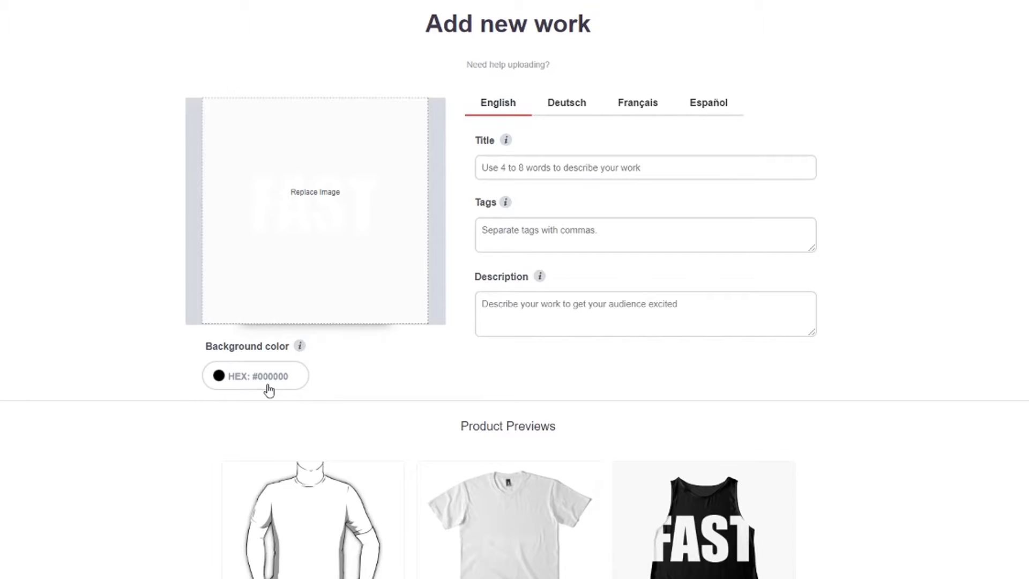
scroll(268, 390, "down", 4)
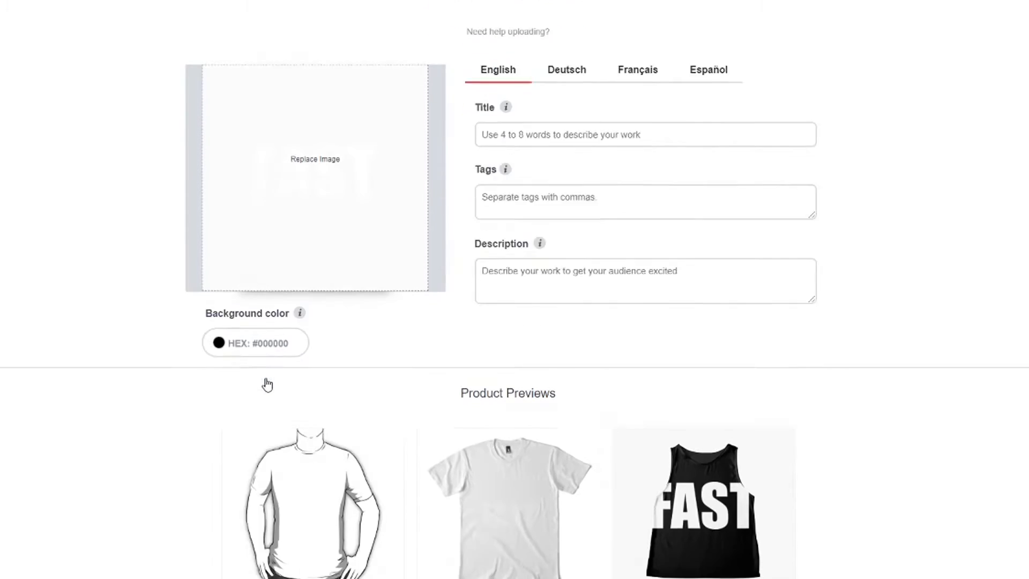
scroll(705, 375, "down", 20)
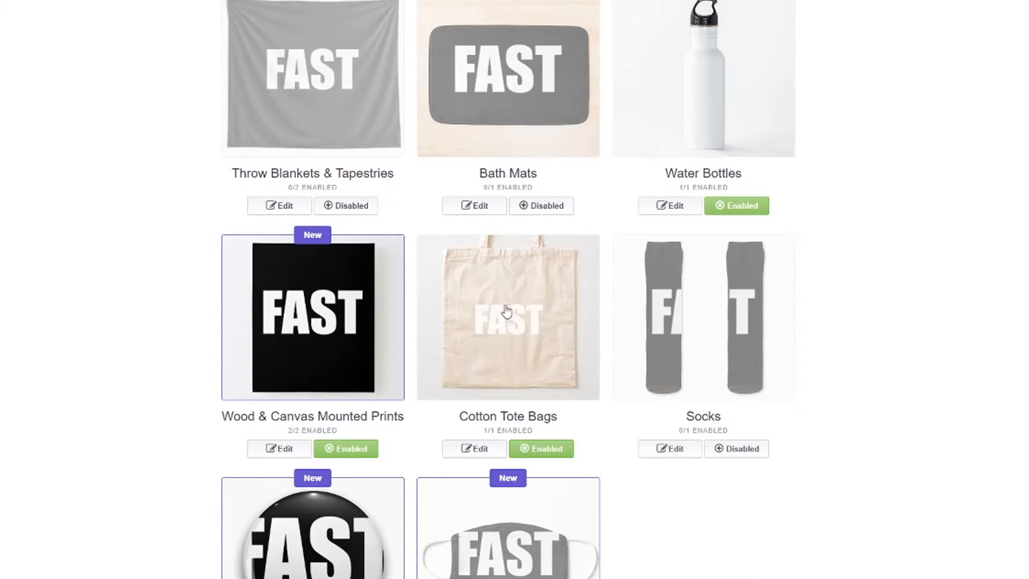
scroll(512, 316, "up", 20)
scroll(516, 202, "down", 7)
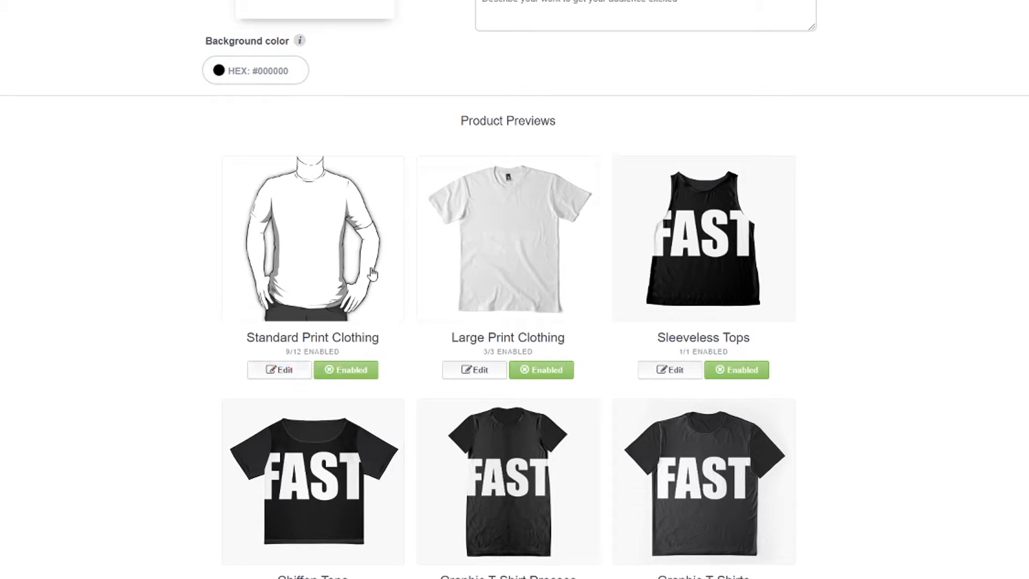
scroll(617, 276, "down", 20)
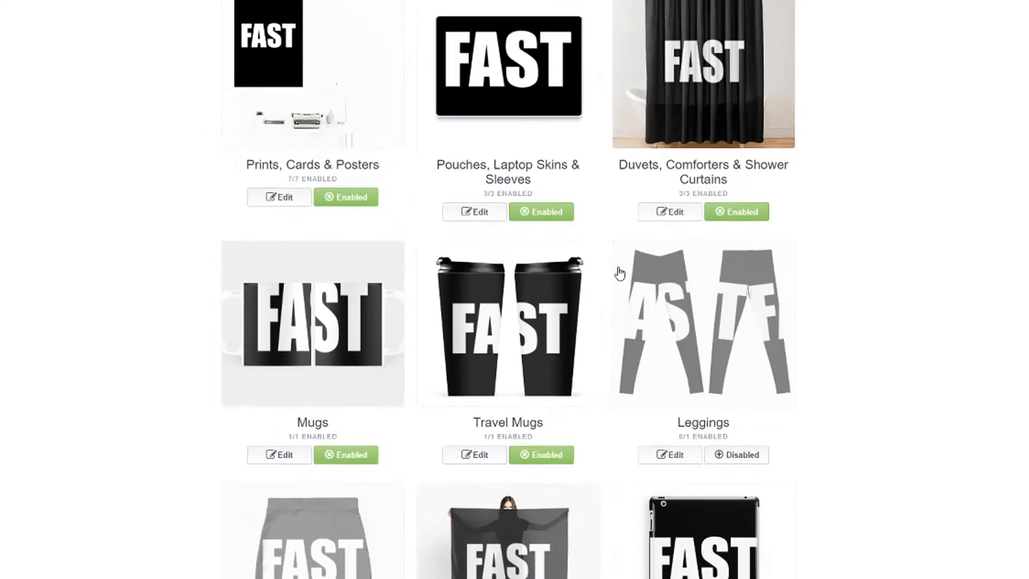
scroll(778, 240, "down", 4)
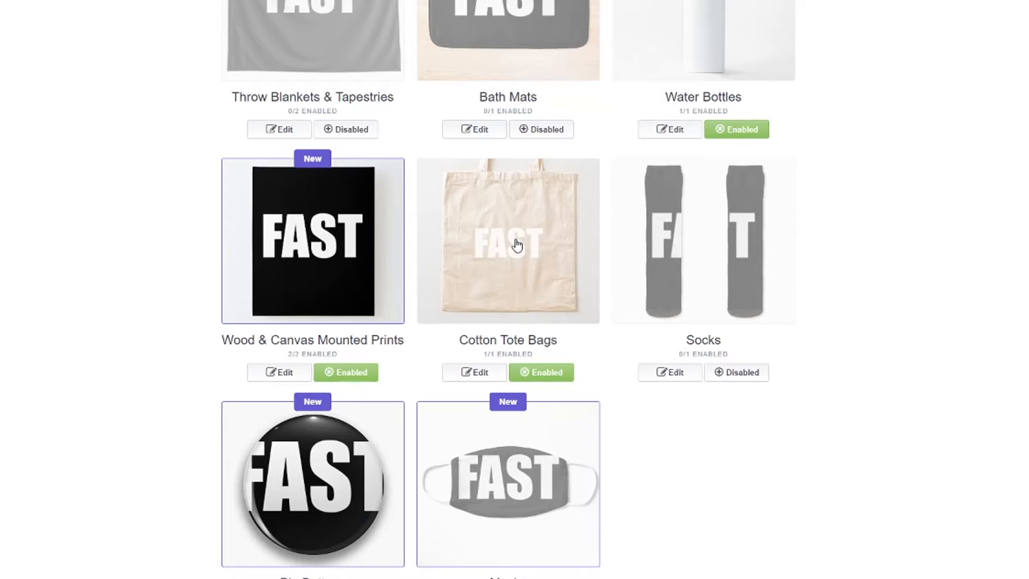
Step: Set the Standard Print Clothing Slim Fit T-Shirt color to black and apply the changes
scroll(515, 239, "up", 20)
scroll(294, 242, "up", 2)
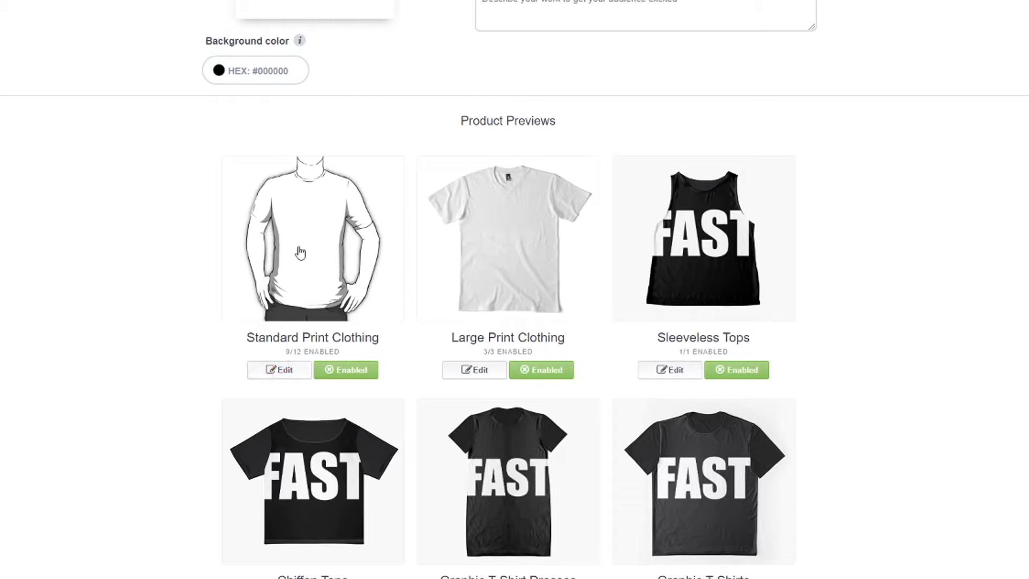
left_click(279, 370)
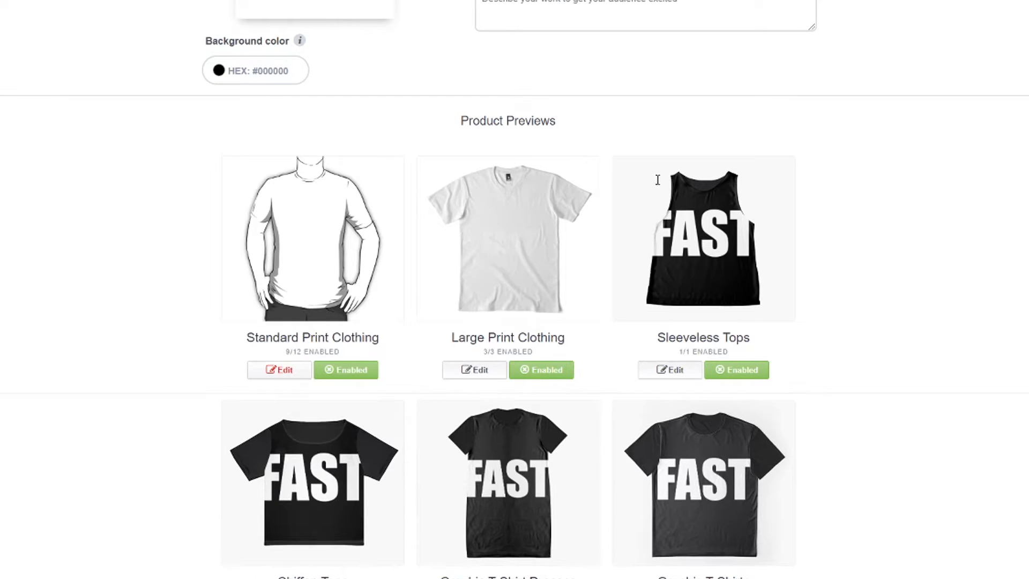
left_click(677, 148)
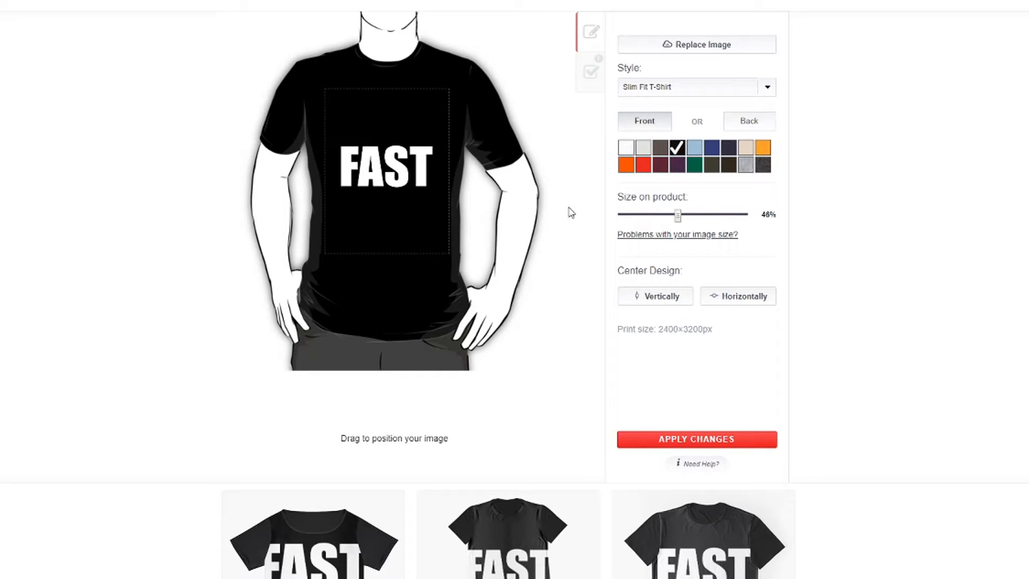
left_click(658, 435)
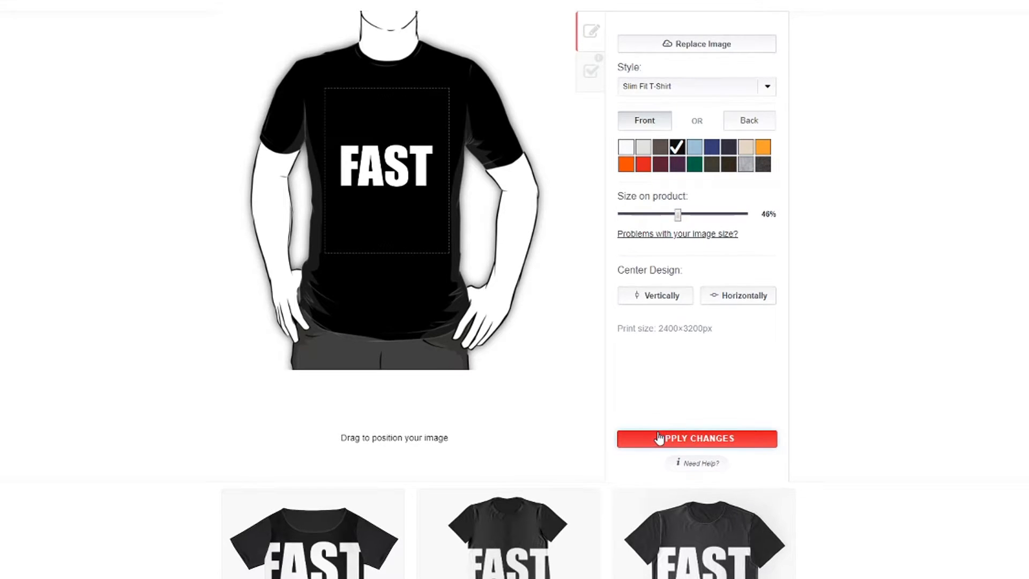
Step: In Large Print Clothing, set the default color to black for the Premium T-Shirt, Premium Scoop T-Shirt and Long T-Shirt
scroll(590, 386, "up", 5)
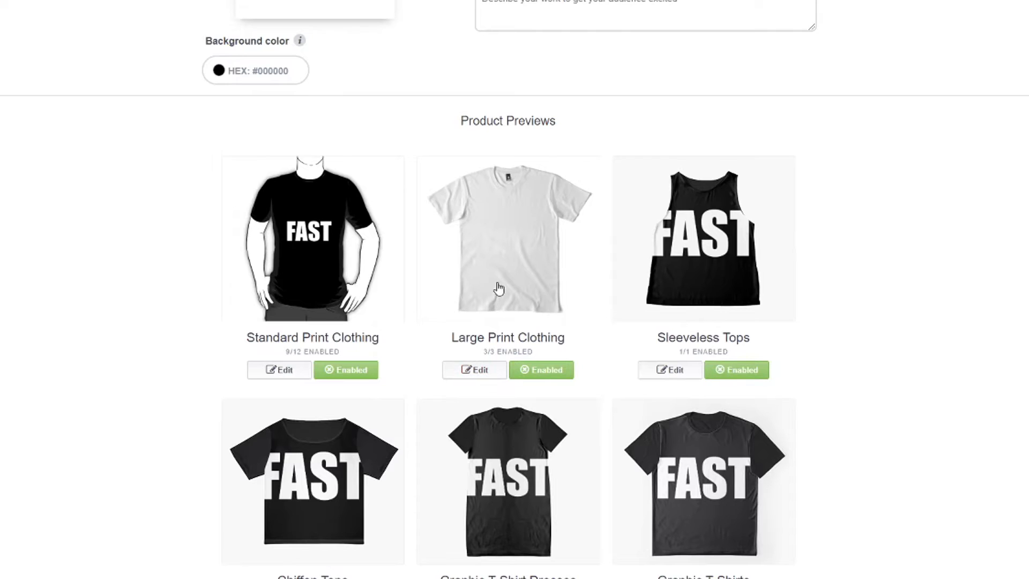
left_click(504, 227)
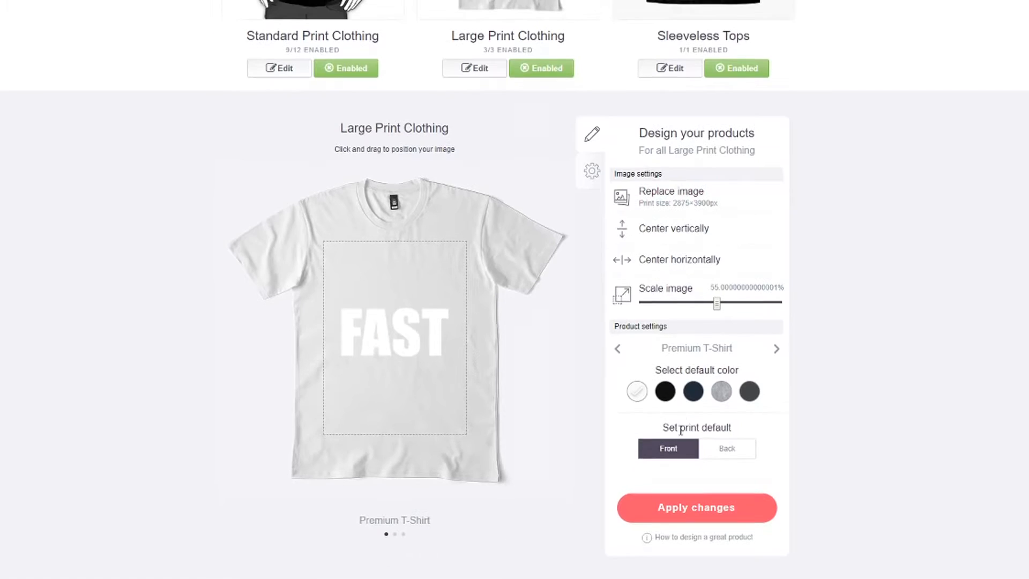
left_click(665, 387)
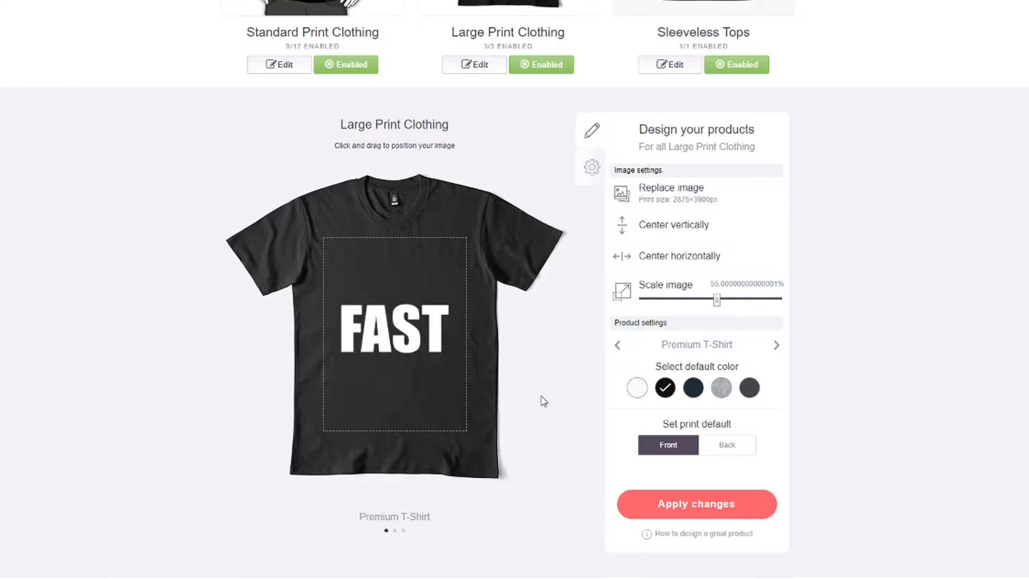
left_click(776, 347)
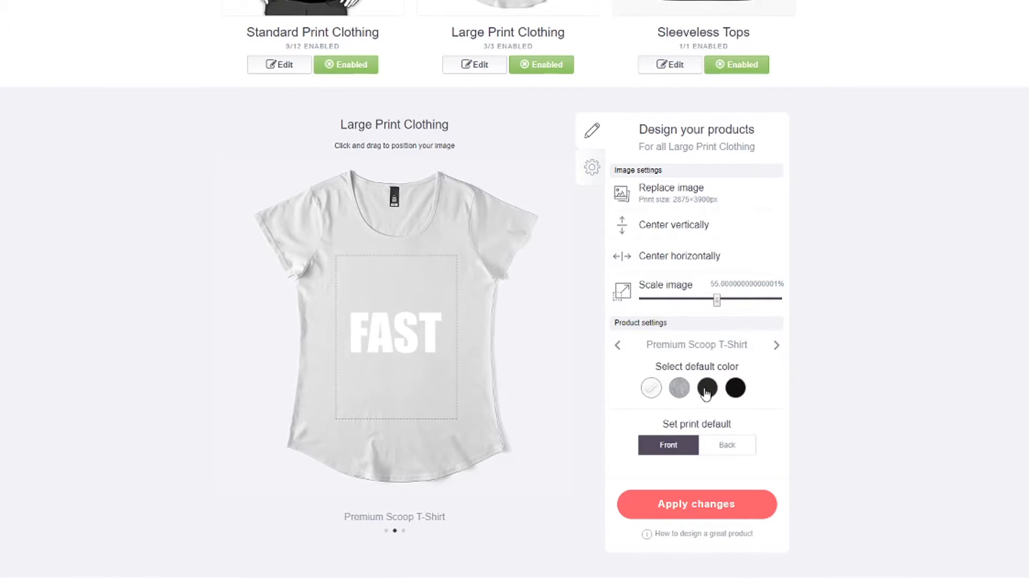
left_click(738, 391)
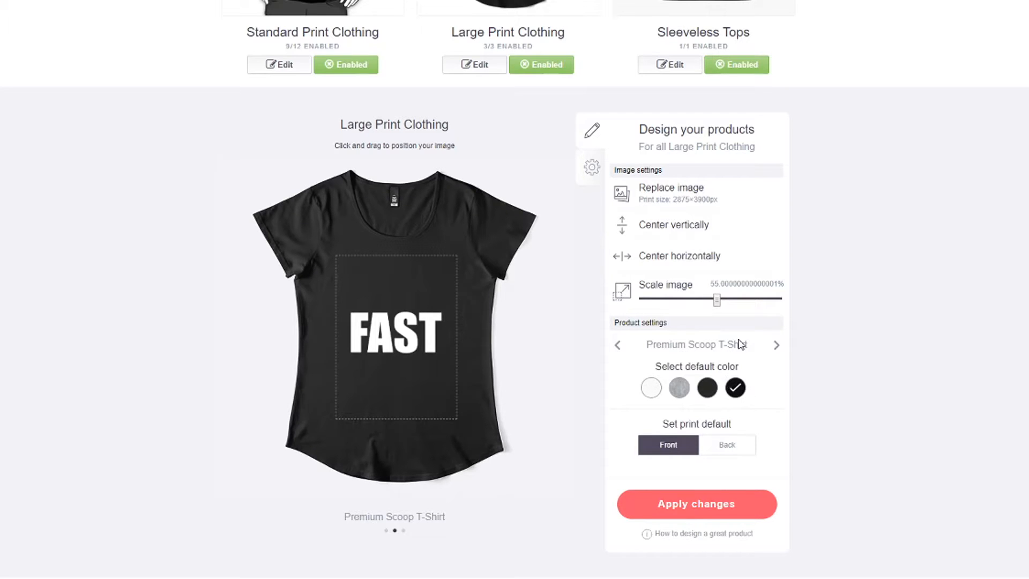
double_click(775, 347)
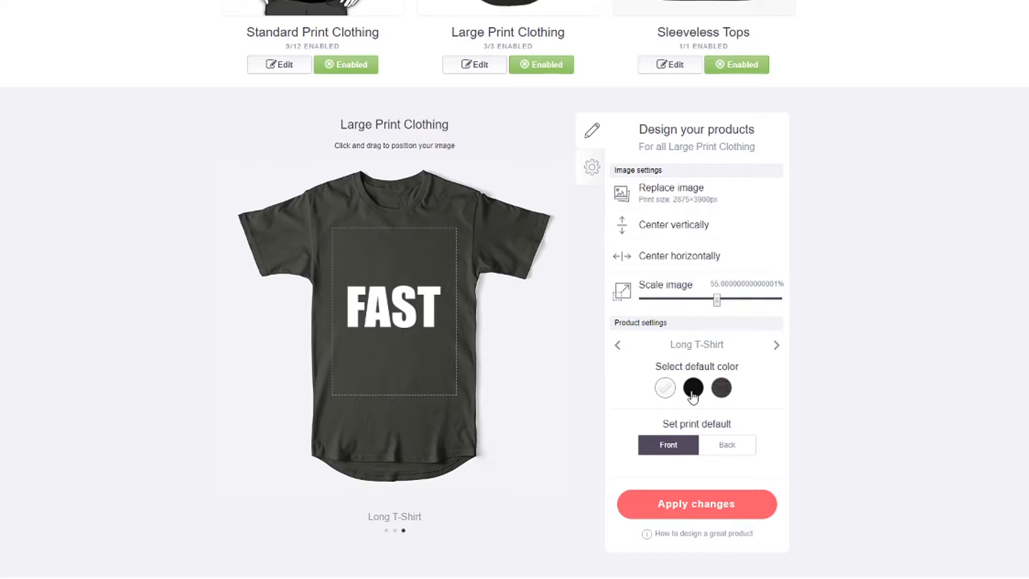
left_click(692, 393)
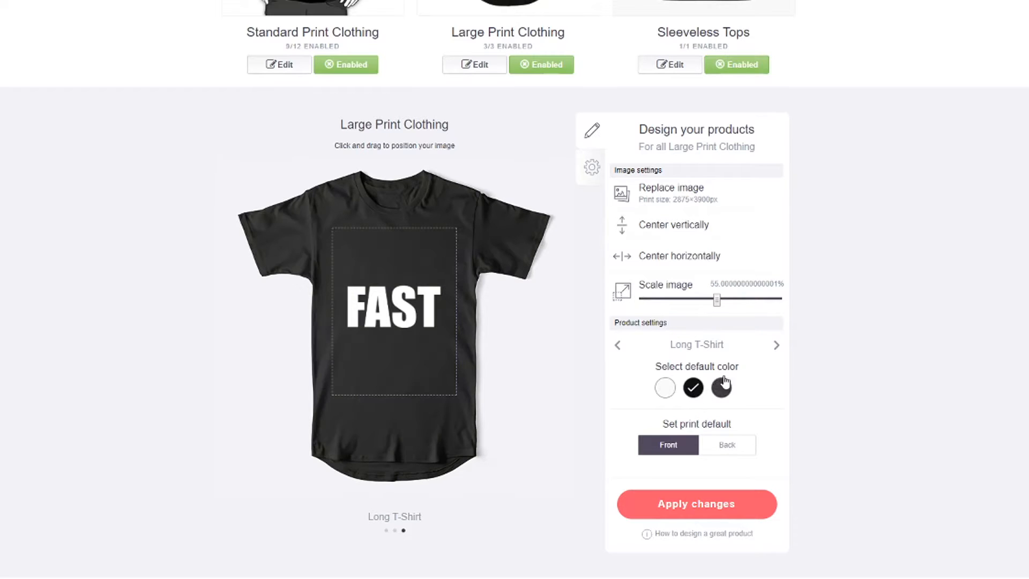
Step: Review the Large Print Clothing styles once more and apply the color changes
left_click(778, 348)
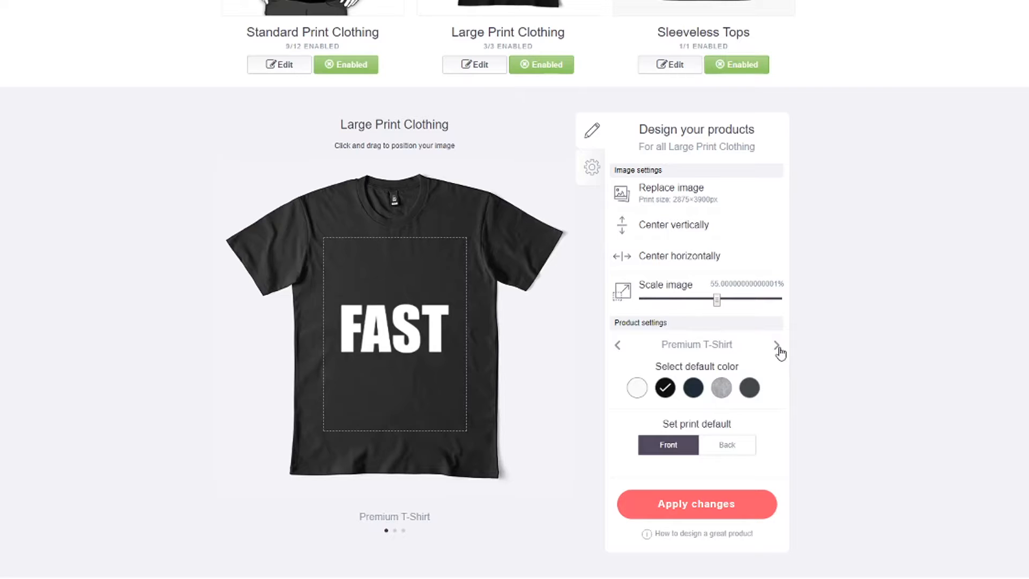
left_click(778, 346)
left_click(778, 347)
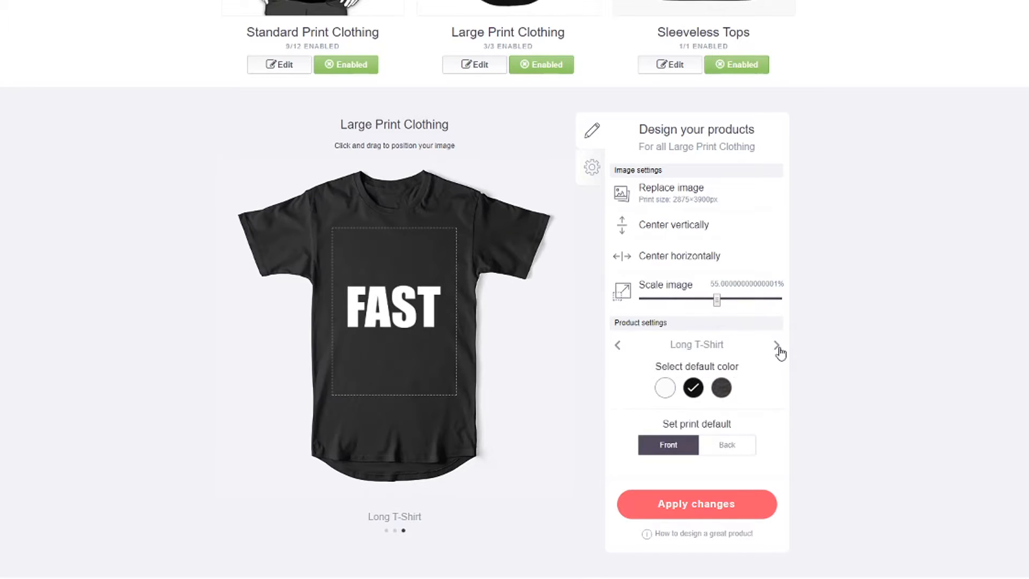
left_click(715, 506)
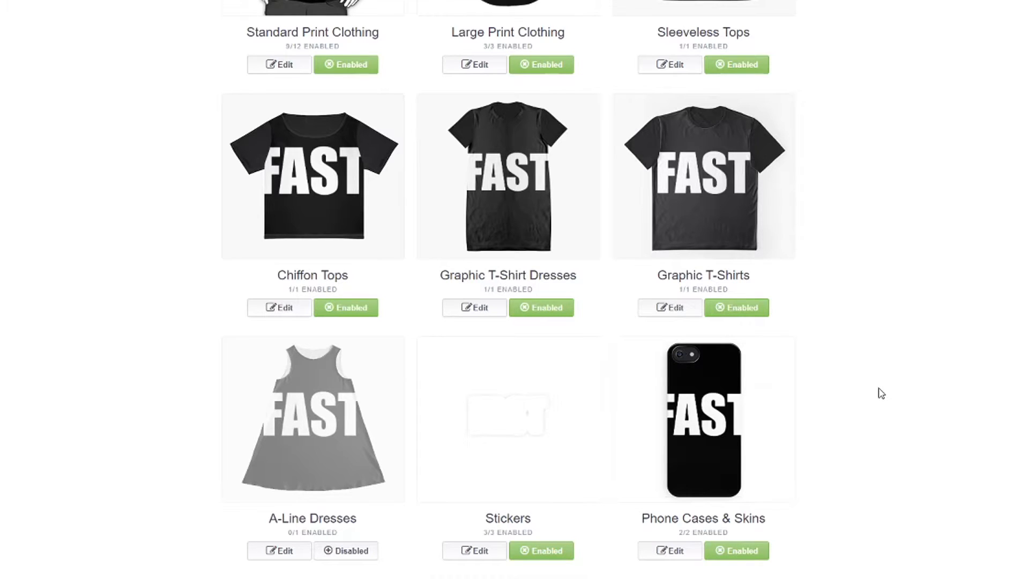
Step: On Standard Print Clothing, scale the FAST design to 34%, move it up onto the chest and apply the changes
scroll(881, 393, "up", 5)
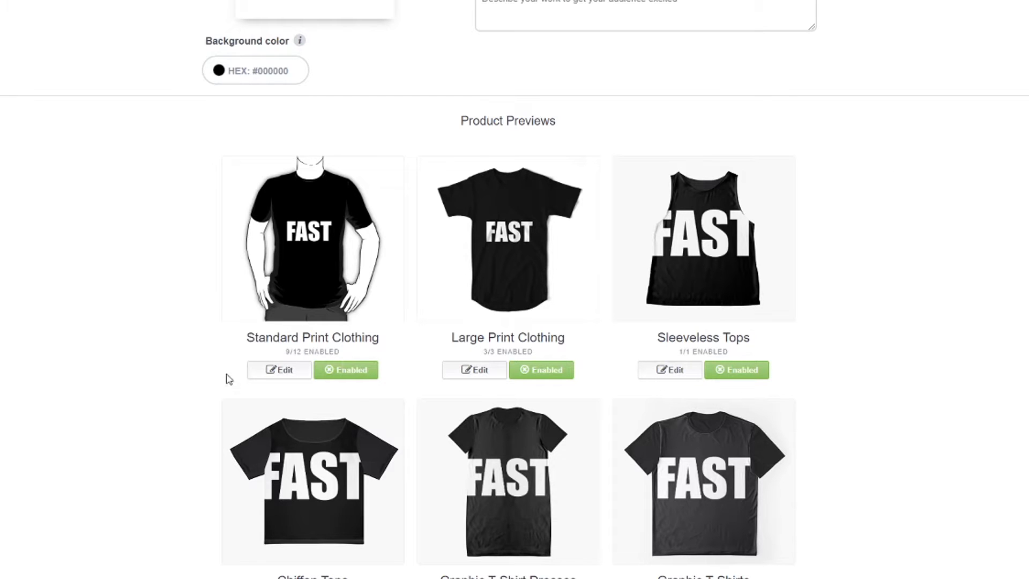
left_click(288, 373)
scroll(675, 392, "down", 3)
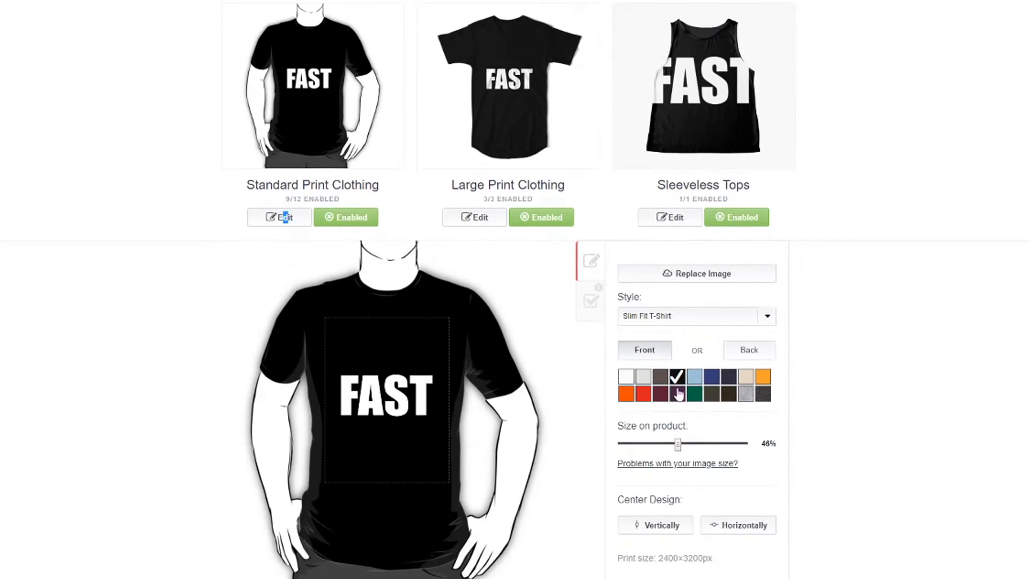
left_click_drag(688, 453, 674, 453)
left_click_drag(391, 407, 392, 370)
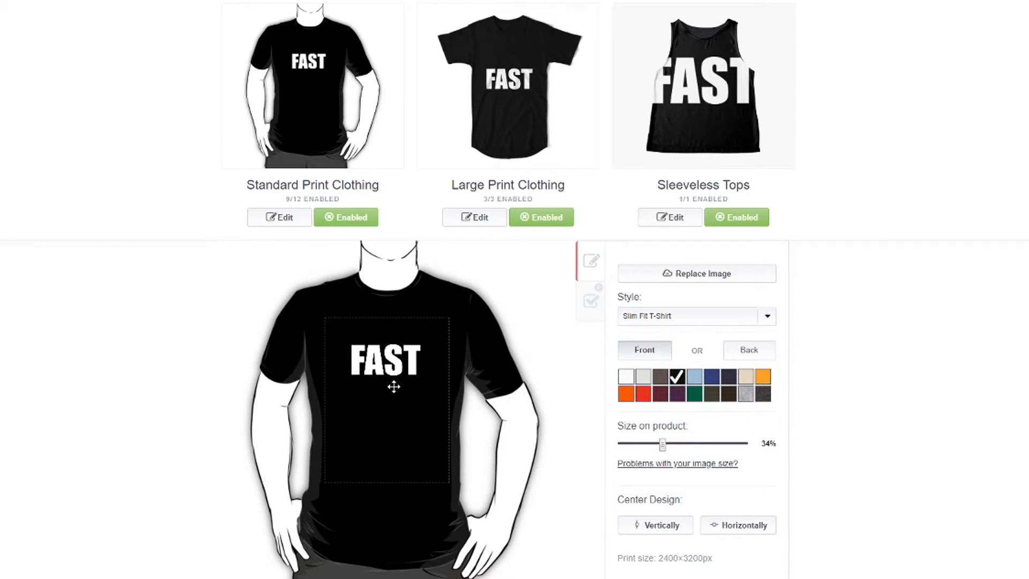
scroll(664, 400, "down", 7)
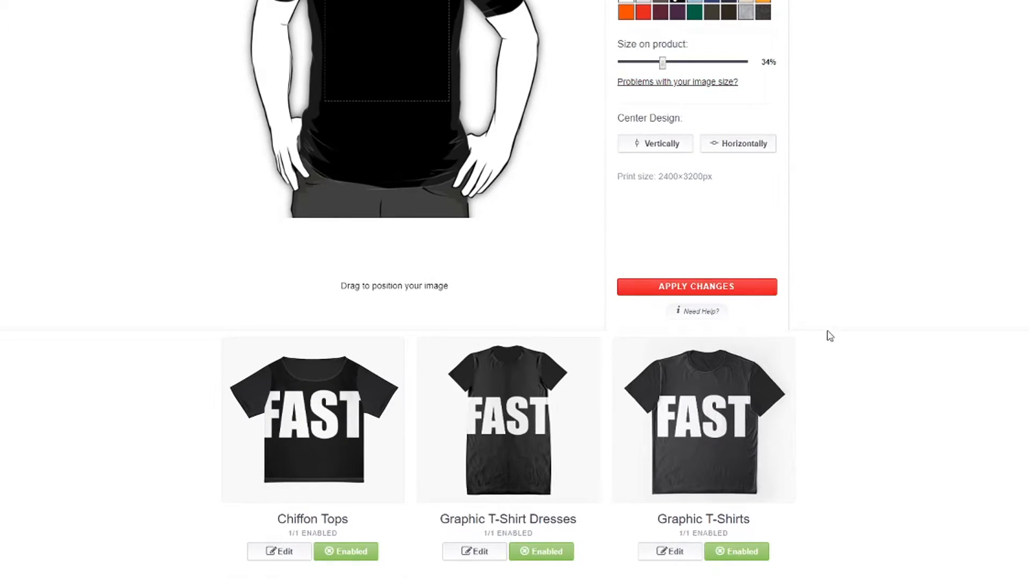
left_click(765, 287)
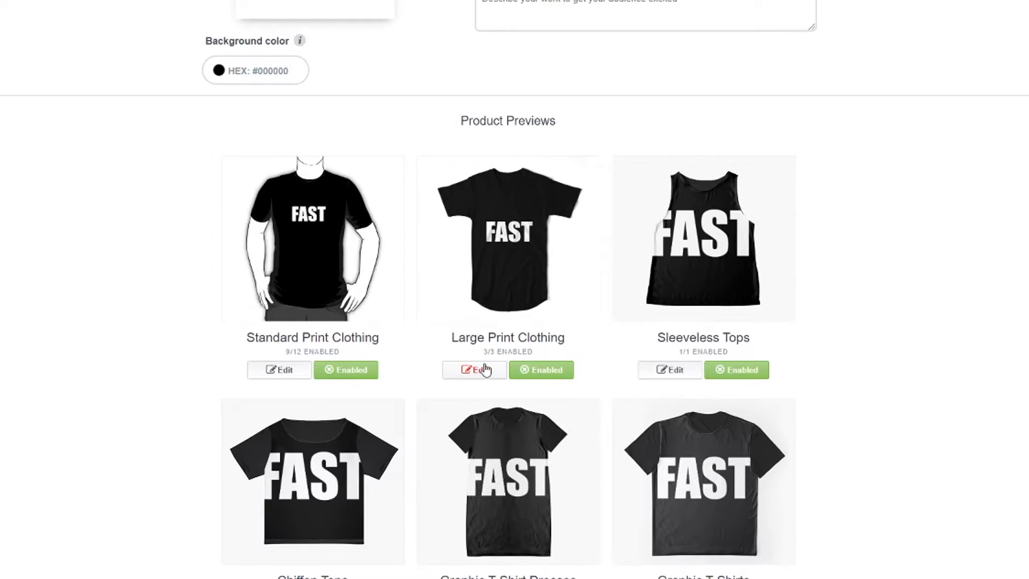
Step: Move the FAST design up to the chest area on Large Print Clothing and apply the changes
left_click(472, 368)
scroll(414, 401, "down", 4)
left_click_drag(414, 403, 411, 351)
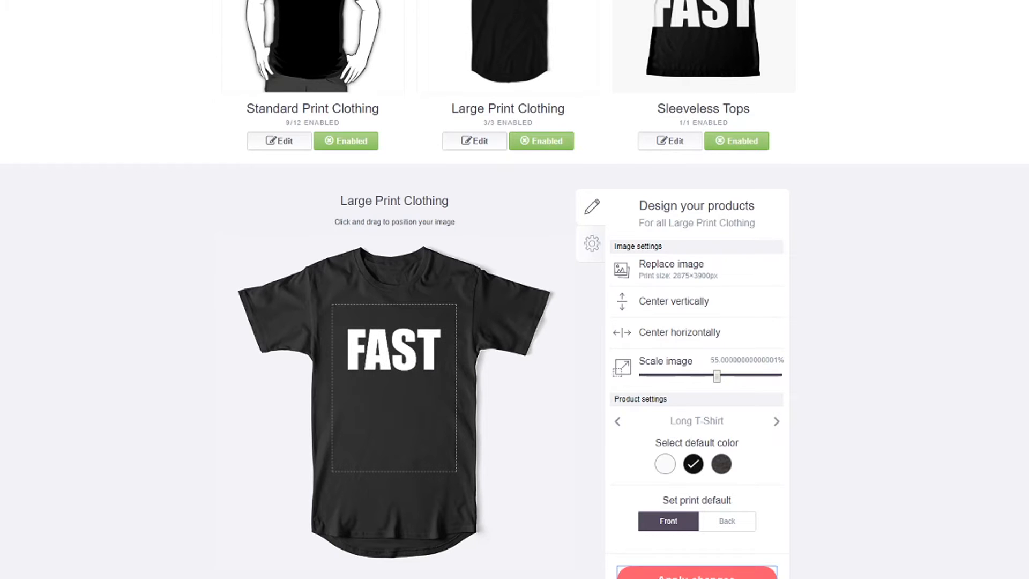
left_click(696, 573)
Step: On Sleeveless Tops, reduce the design size to 43%, nudge it slightly right to center it and apply the changes
left_click(673, 448)
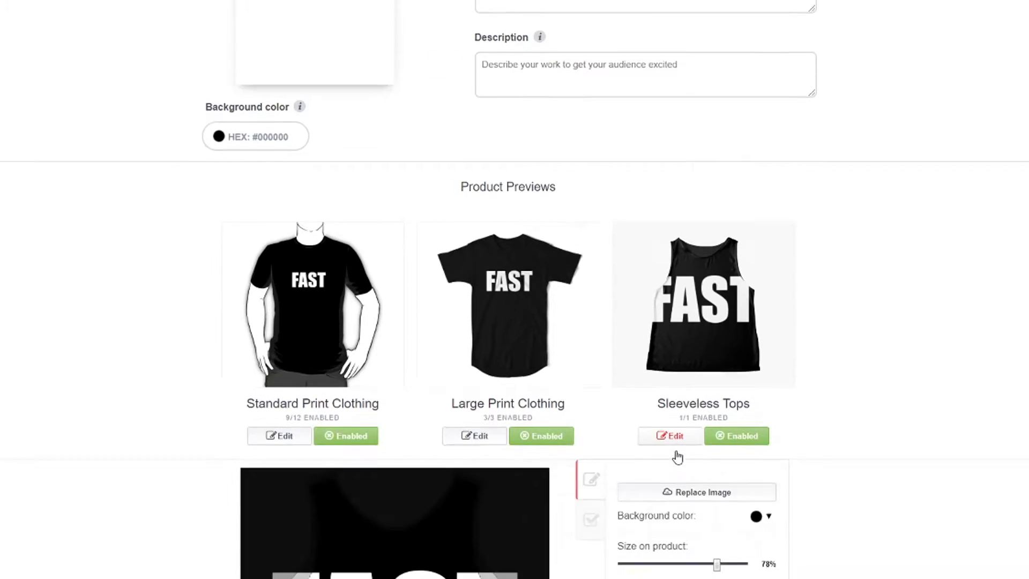
scroll(670, 429, "down", 5)
left_click_drag(719, 275, 674, 271)
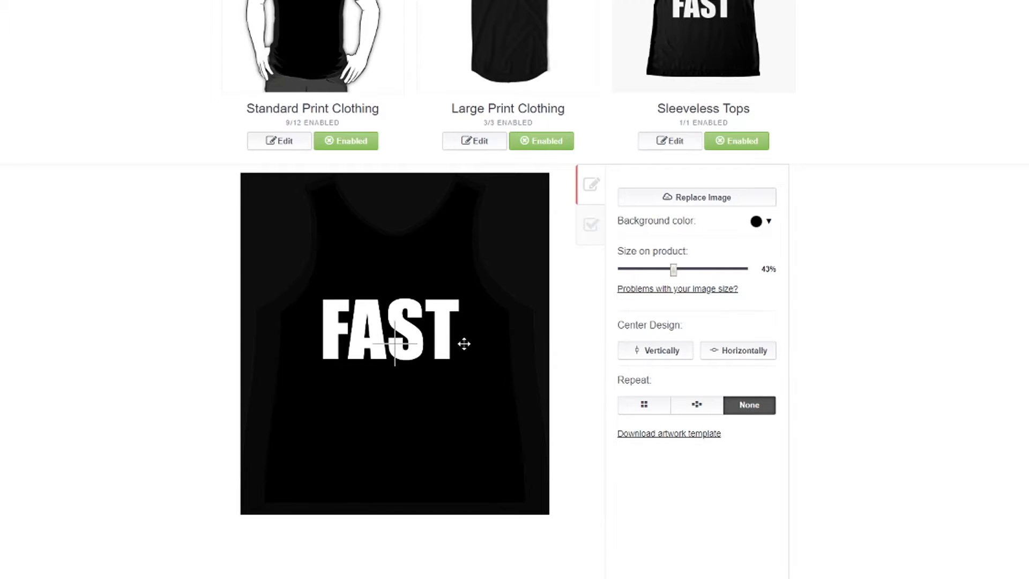
scroll(565, 361, "up", 3)
scroll(402, 433, "down", 1)
left_click_drag(395, 418, 401, 417)
scroll(545, 375, "down", 4)
left_click(659, 453)
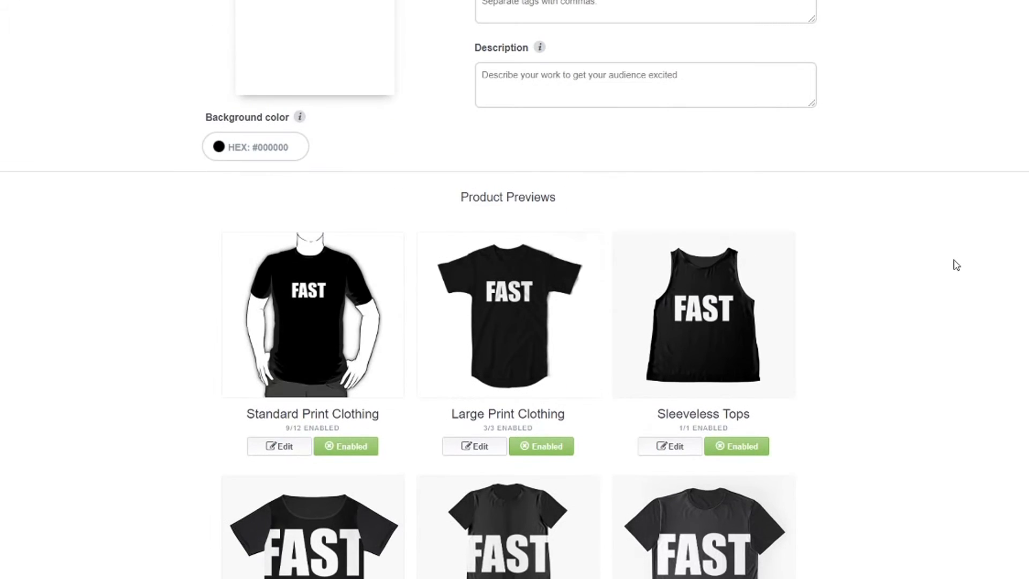
Step: On Chiffon Tops, reduce the design size to 41%, nudge it slightly right and up, and apply the changes
scroll(382, 392, "down", 5)
left_click(278, 306)
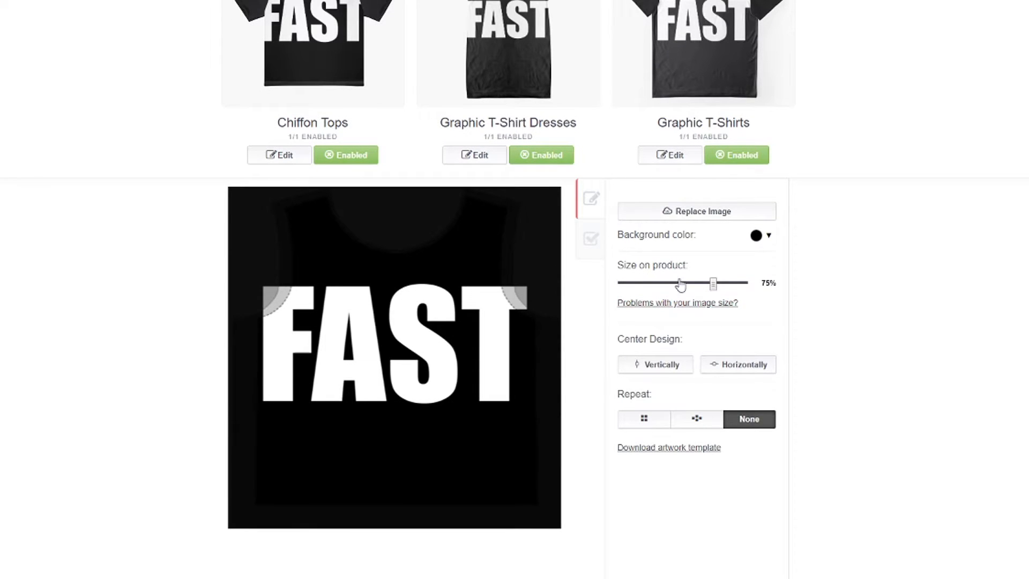
left_click_drag(680, 290, 673, 287)
scroll(524, 432, "up", 3)
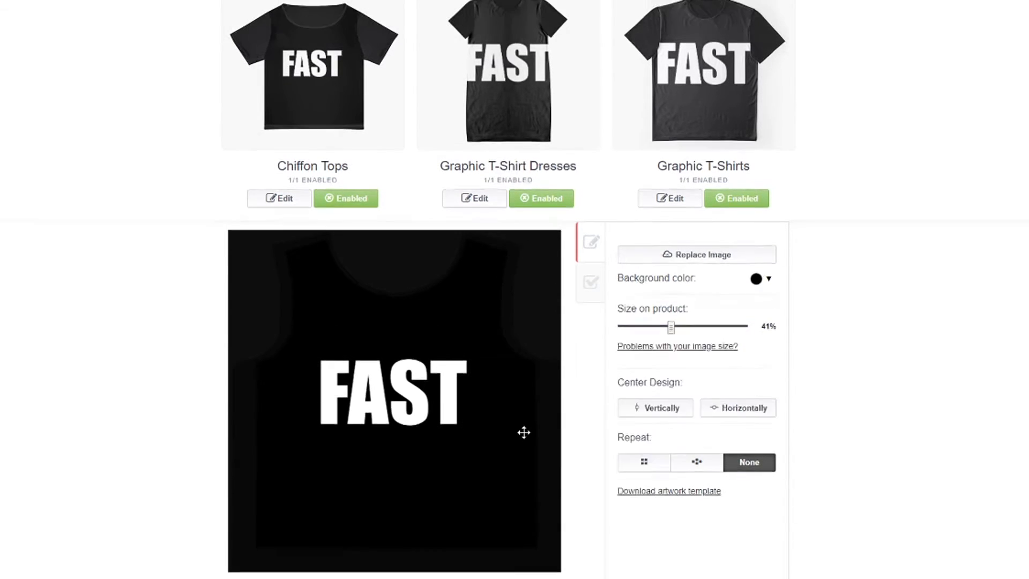
mouse_move(421, 501)
left_mouse_down()
mouse_move(433, 488)
mouse_move(425, 492)
left_mouse_up()
scroll(436, 478, "down", 6)
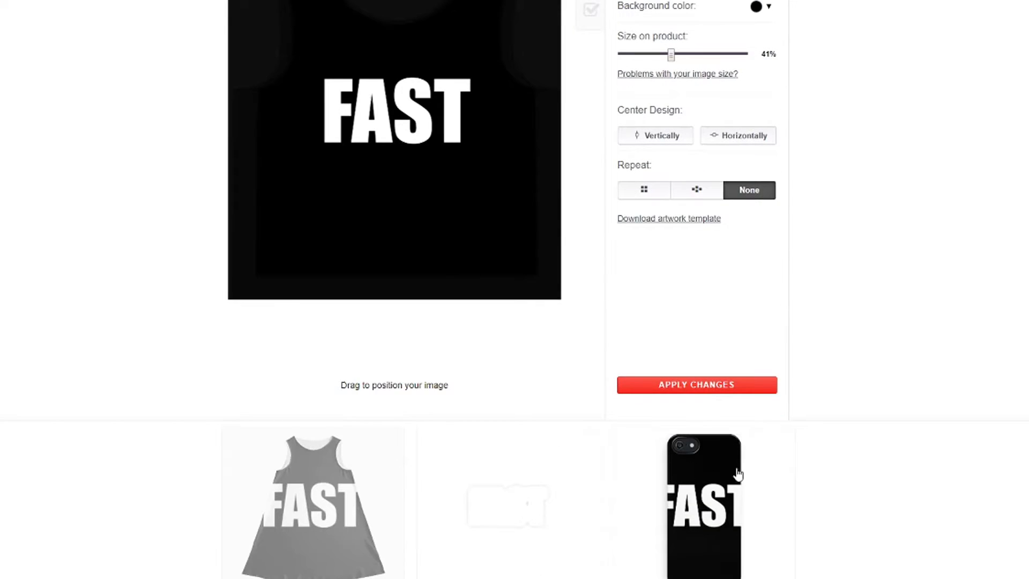
left_click(733, 385)
Step: On Graphic T-Shirt Dresses, reduce the design size to 46%, position it higher on the chest and apply the changes
scroll(536, 353, "up", 5)
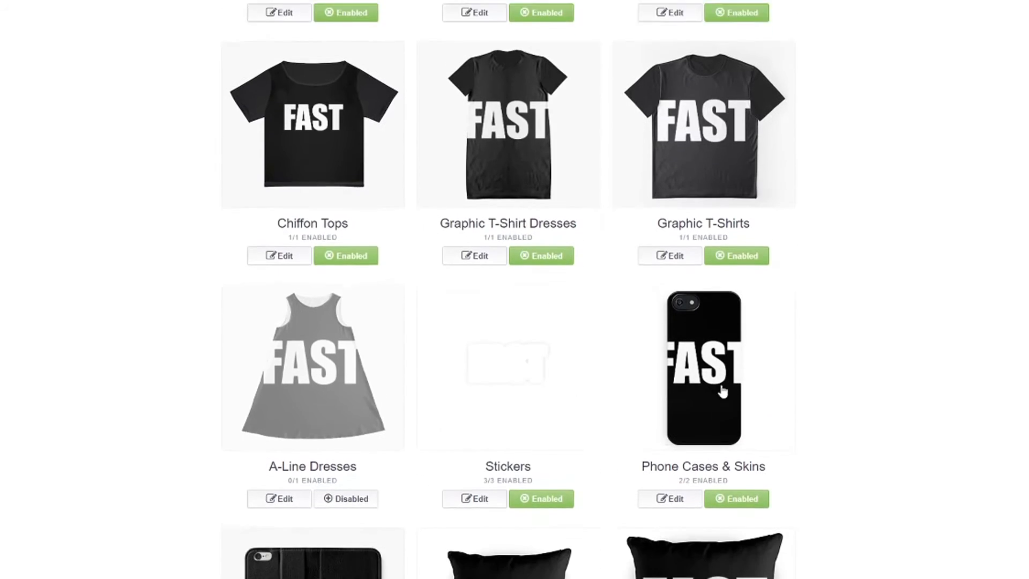
scroll(510, 350, "up", 4)
left_click(478, 460)
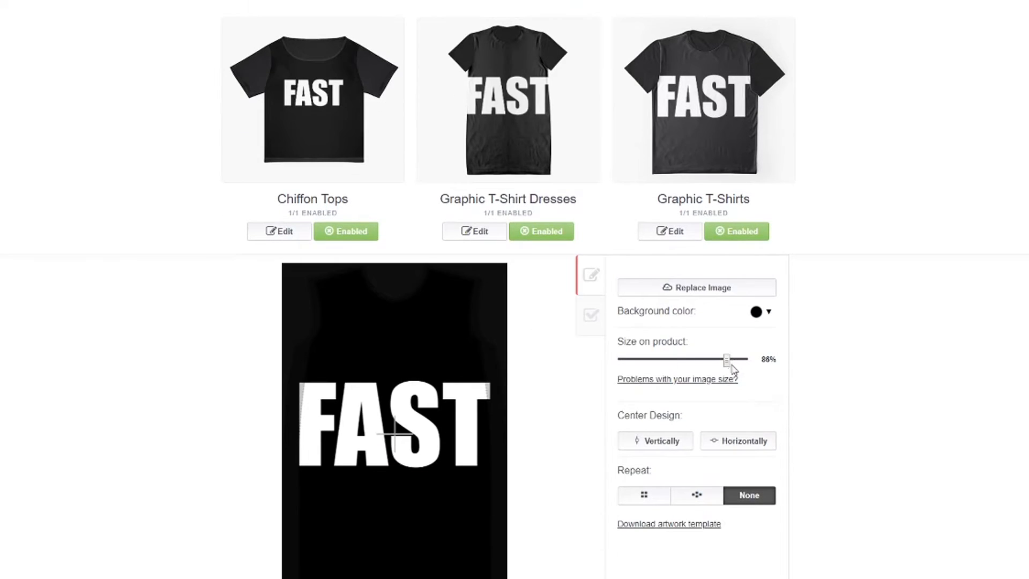
left_click_drag(731, 366, 687, 361)
mouse_move(412, 410)
left_mouse_down()
mouse_move(413, 396)
mouse_move(420, 408)
left_mouse_up()
left_click_drag(688, 360, 679, 360)
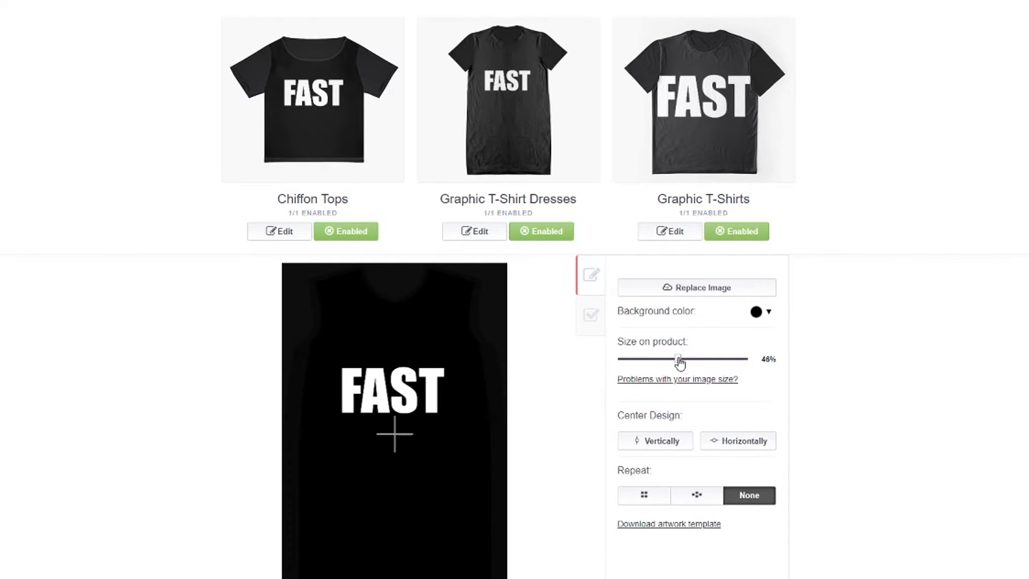
scroll(718, 407, "down", 5)
left_click(723, 384)
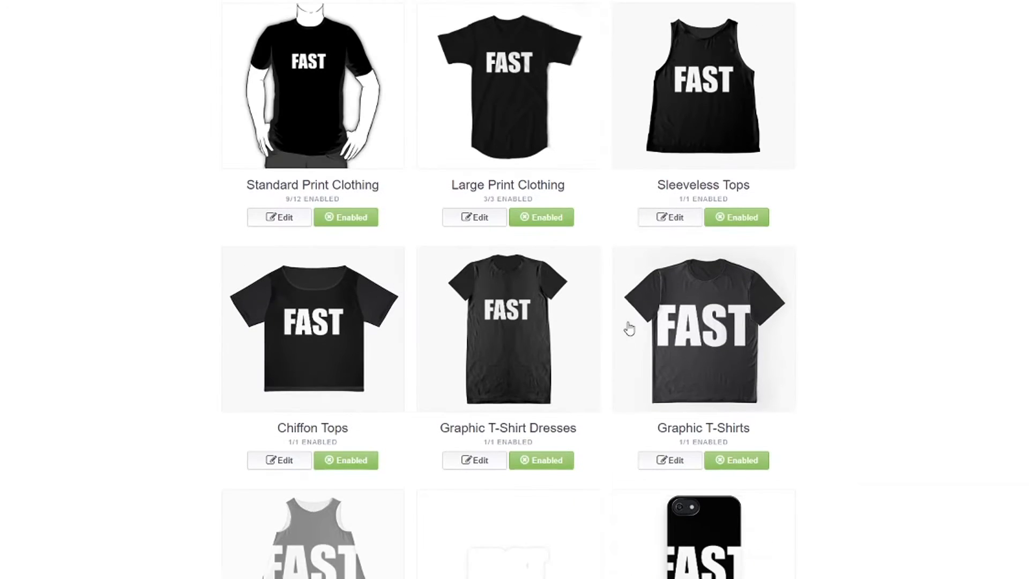
Step: On Graphic T-Shirts, reduce the design size to 40%, shift it slightly up and right, and apply the changes
left_click(673, 461)
scroll(665, 439, "down", 3)
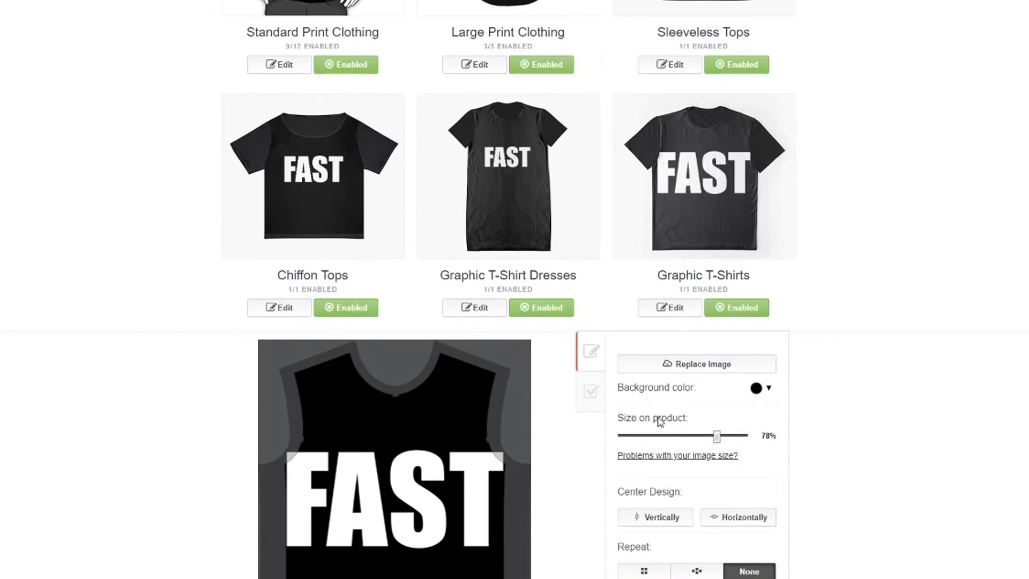
left_click_drag(715, 436, 677, 441)
left_click_drag(419, 519, 423, 505)
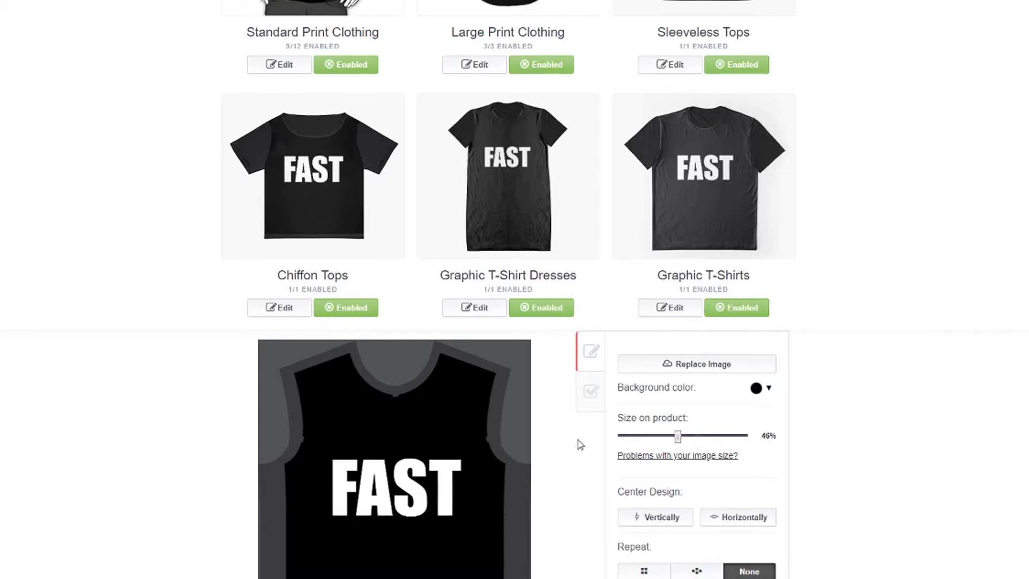
left_click_drag(678, 439, 670, 437)
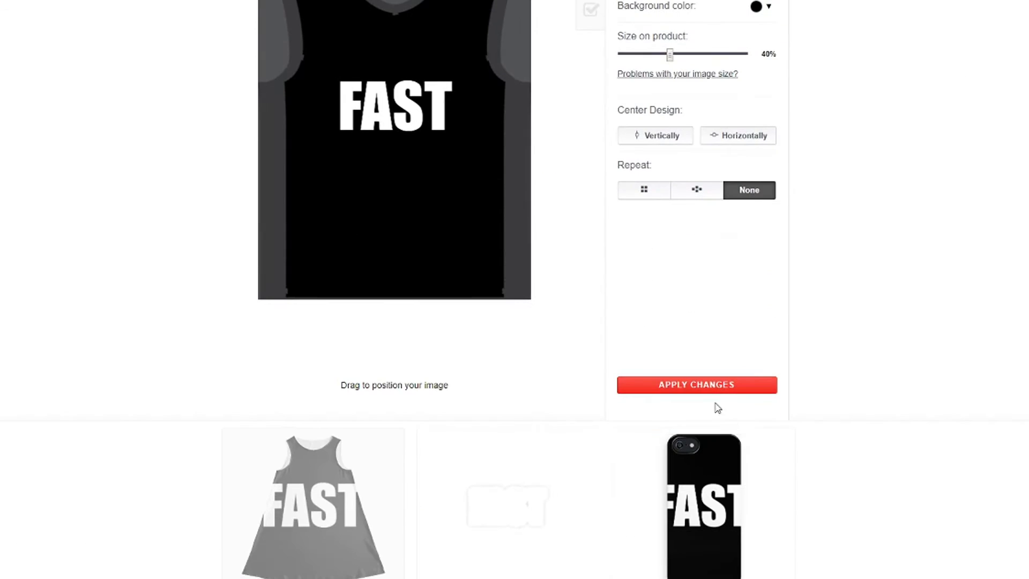
scroll(717, 407, "down", 7)
left_click(719, 386)
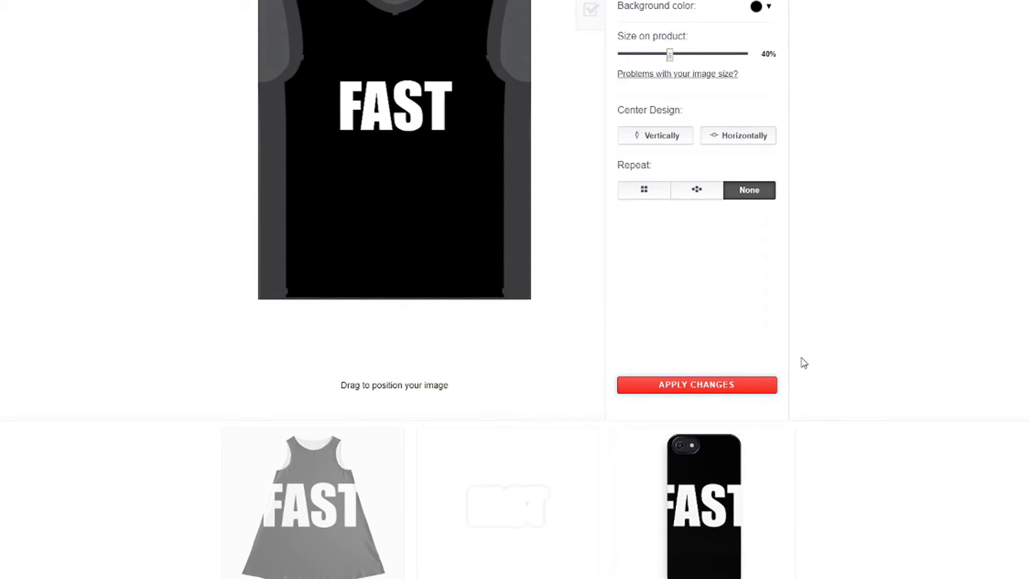
scroll(804, 363, "up", 6)
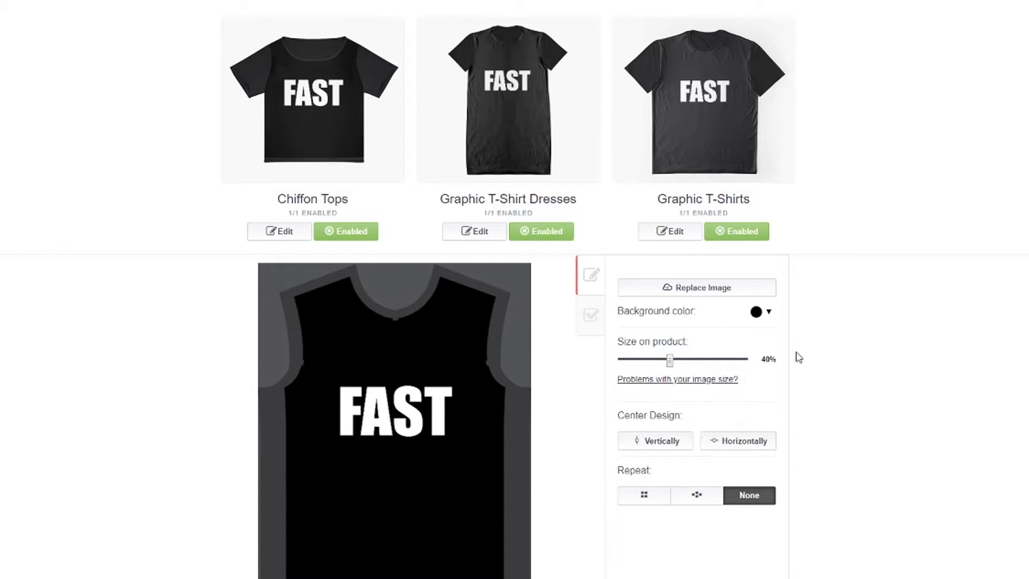
scroll(797, 357, "down", 4)
left_click(723, 459)
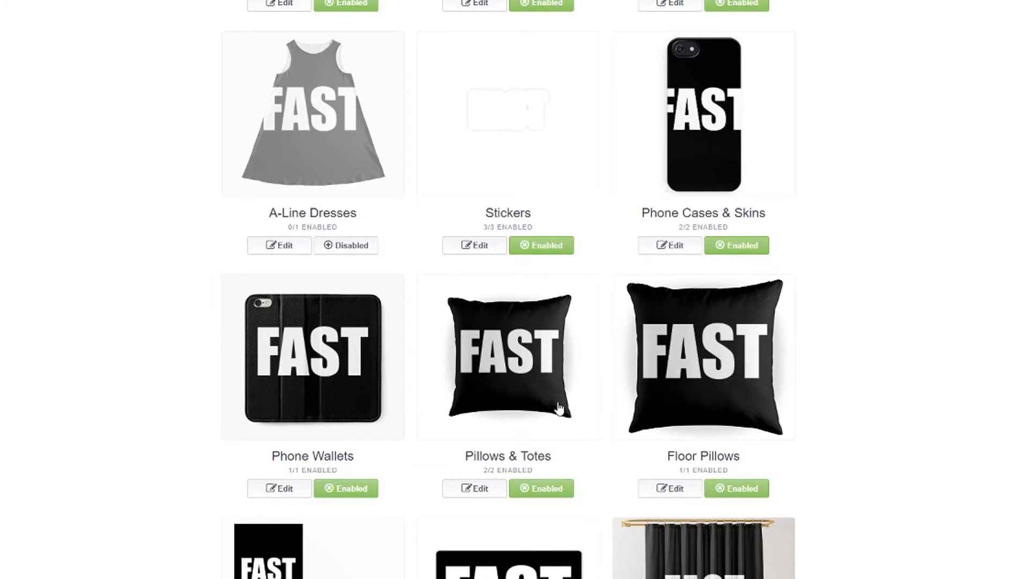
Step: Enable the A-Line Dresses product
scroll(559, 409, "up", 3)
left_click(345, 399)
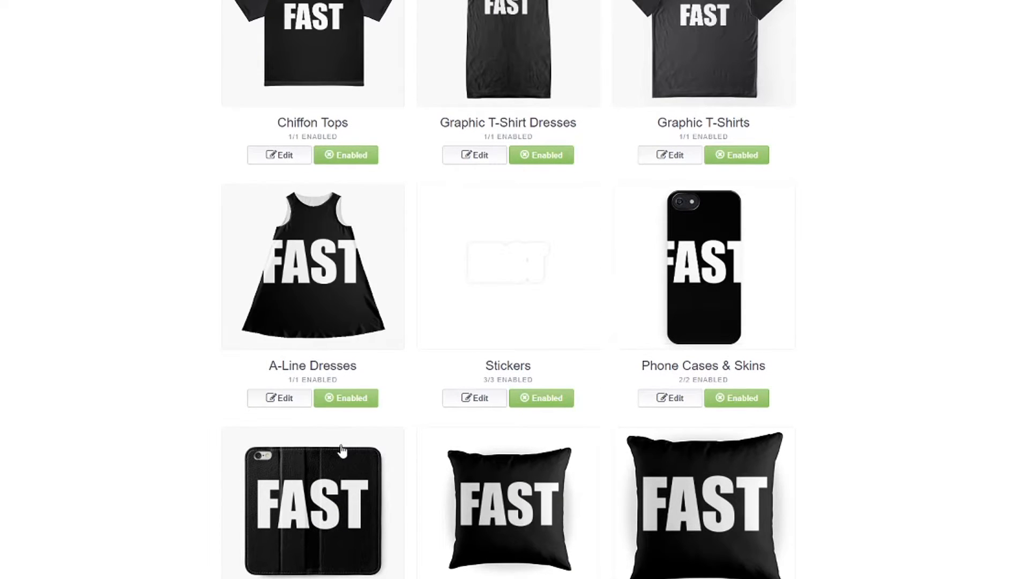
scroll(466, 429, "up", 3)
scroll(409, 468, "down", 1)
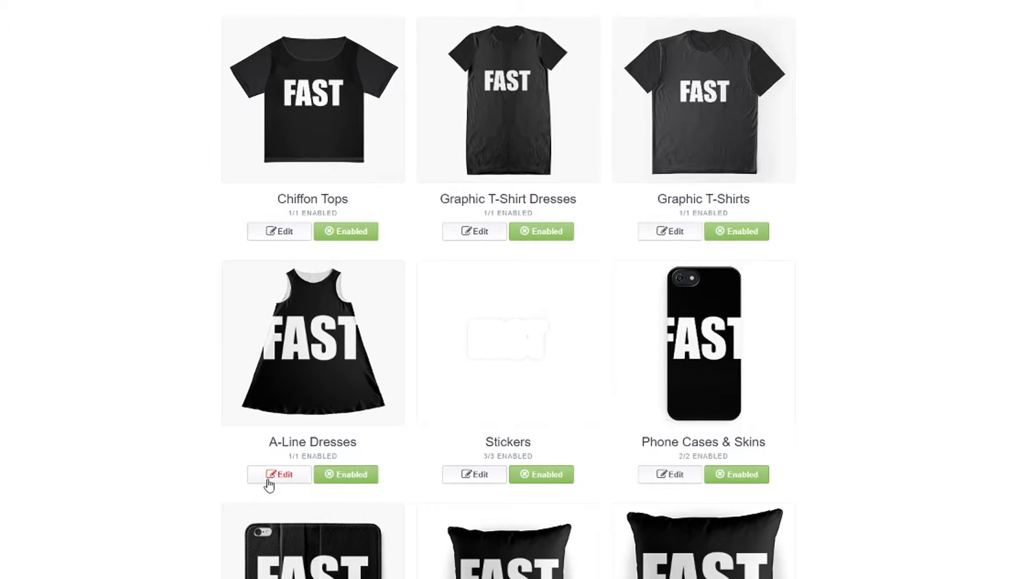
Step: On A-Line Dresses, reduce the design size to 34%, position it higher on the chest and apply the changes
left_click(269, 482)
scroll(677, 347, "down", 4)
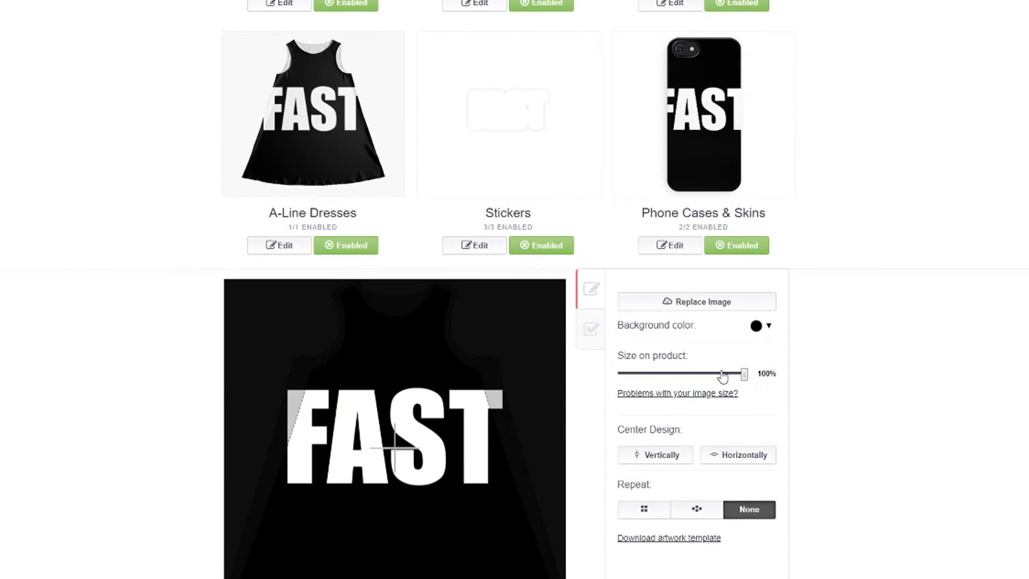
left_click_drag(745, 375, 659, 395)
left_click_drag(393, 458, 403, 384)
scroll(458, 368, "down", 1)
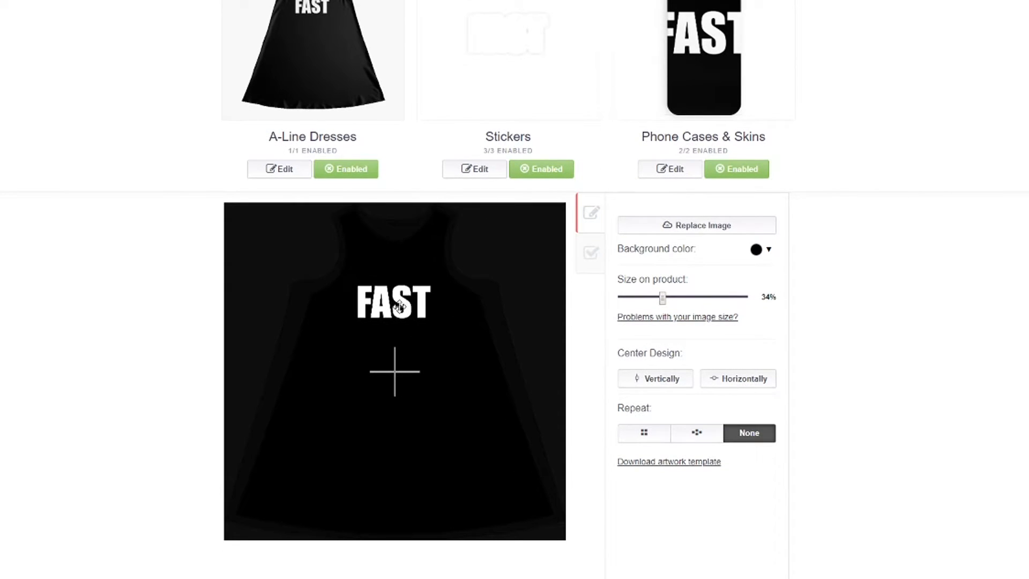
scroll(451, 269, "down", 2)
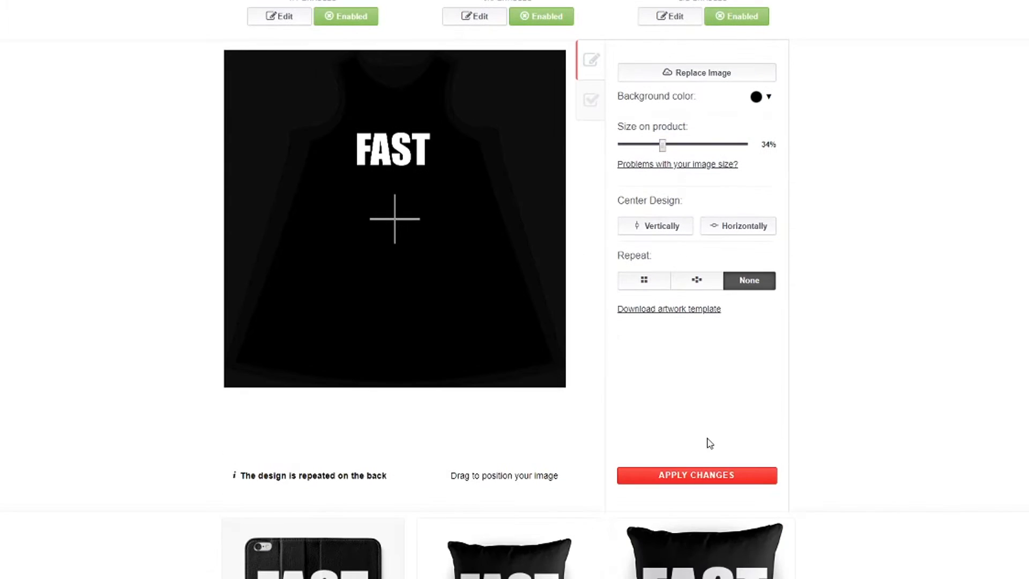
left_click(703, 475)
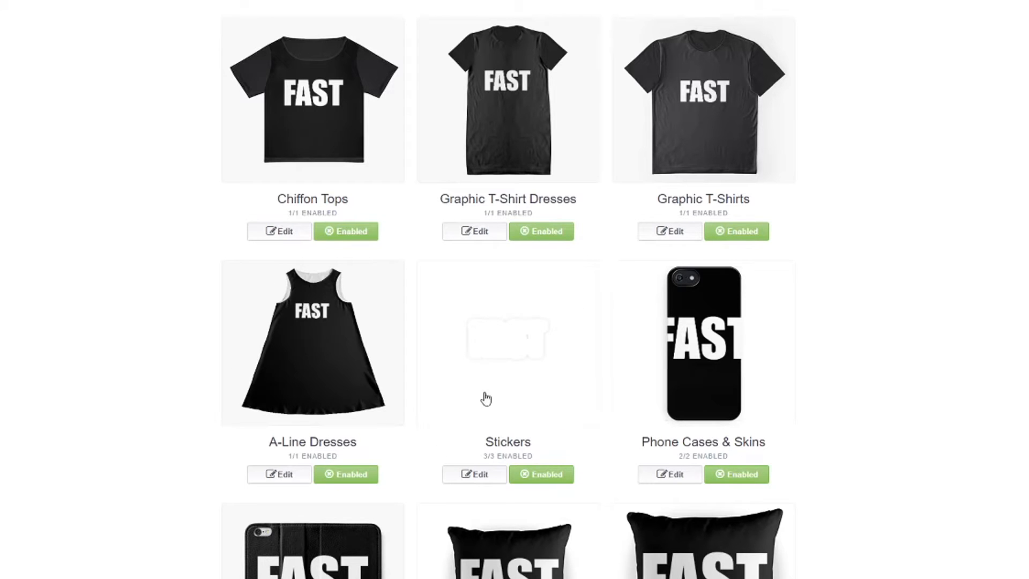
Step: For Stickers, disable Glossy Sticker and Sticker so only Transparent Sticker stays available, and apply the changes
scroll(422, 392, "down", 1)
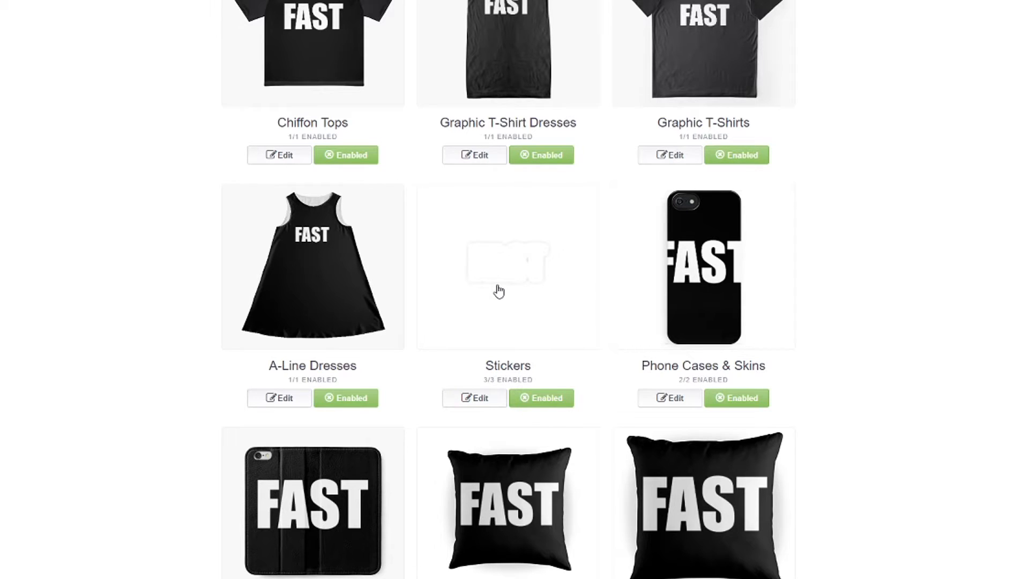
left_click(485, 400)
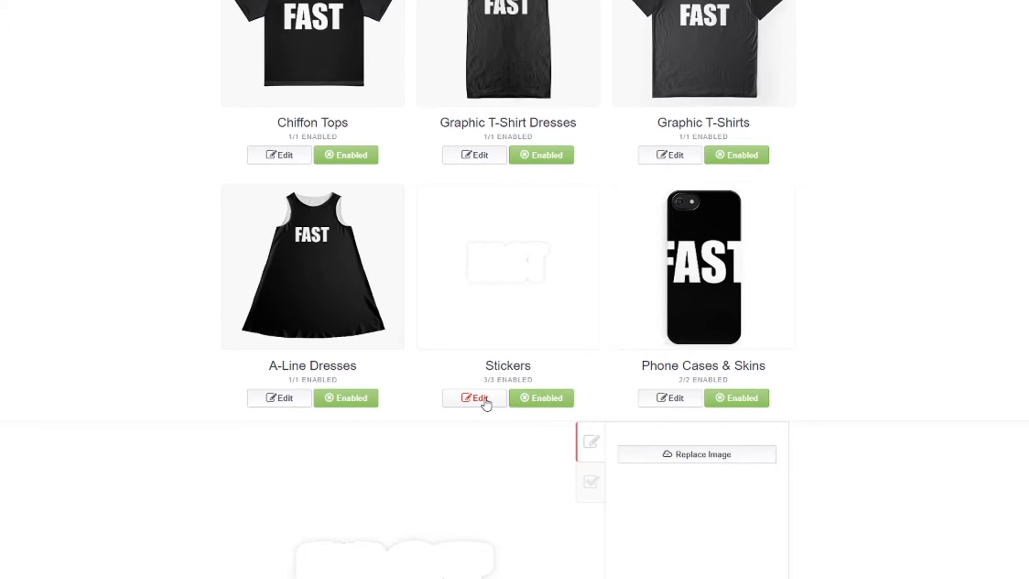
scroll(485, 402, "down", 4)
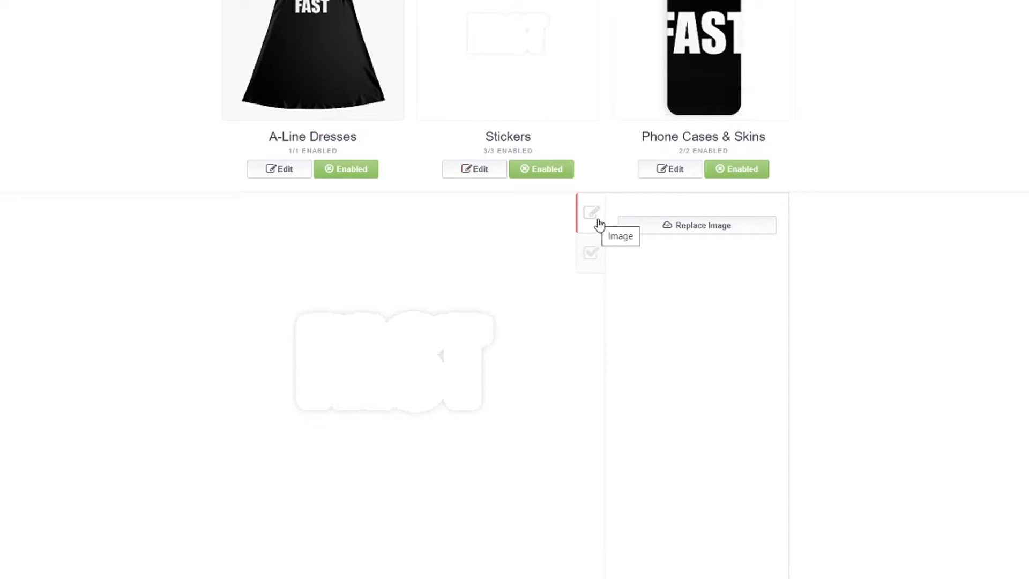
left_click(590, 262)
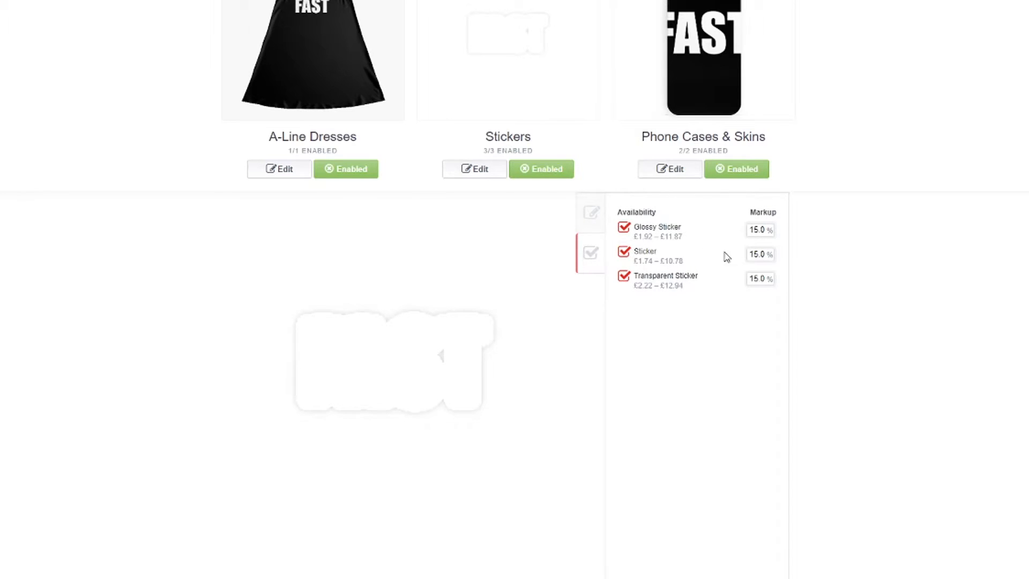
mouse_move(646, 284)
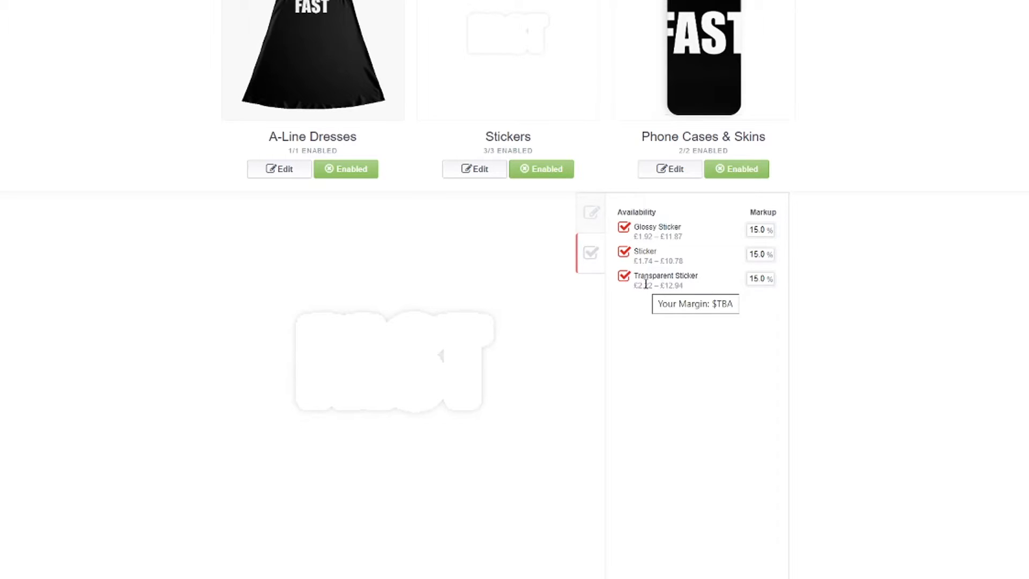
left_click(625, 252)
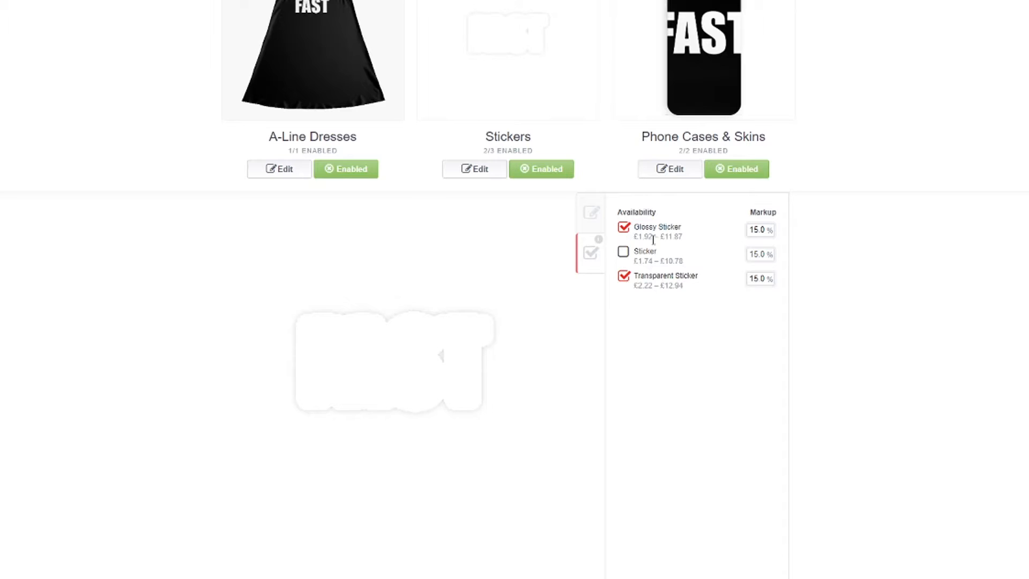
left_click(627, 236)
scroll(671, 330, "down", 3)
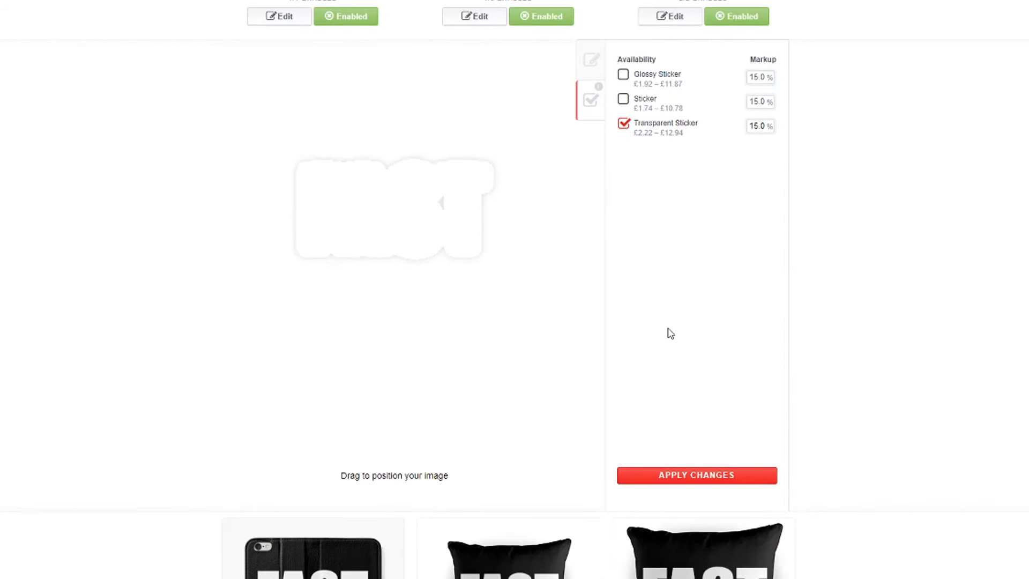
left_click(695, 474)
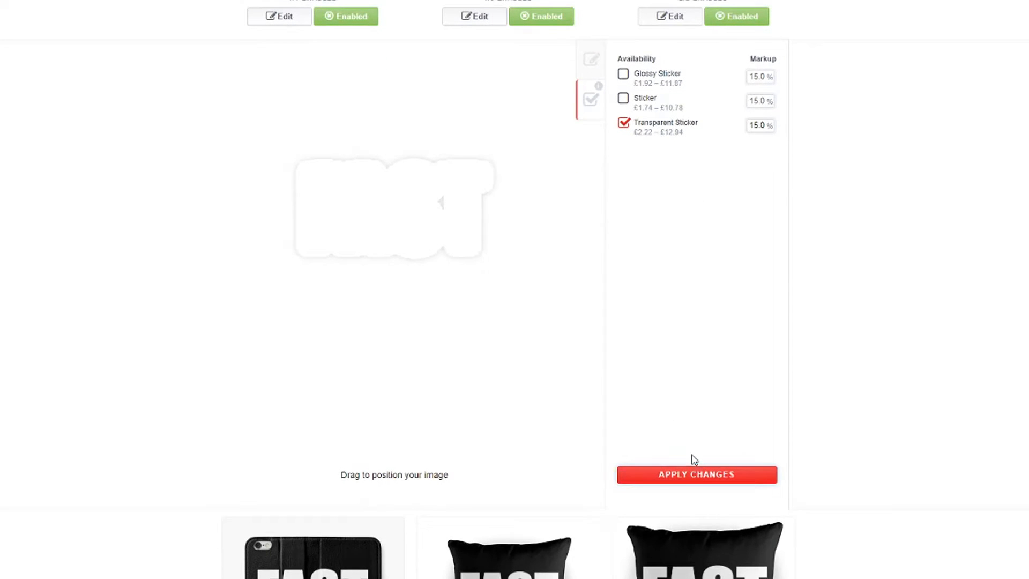
Step: On Phone Cases & Skins, reduce the design size to 14%, nudge it slightly right and down, and apply the changes
scroll(533, 270, "up", 3)
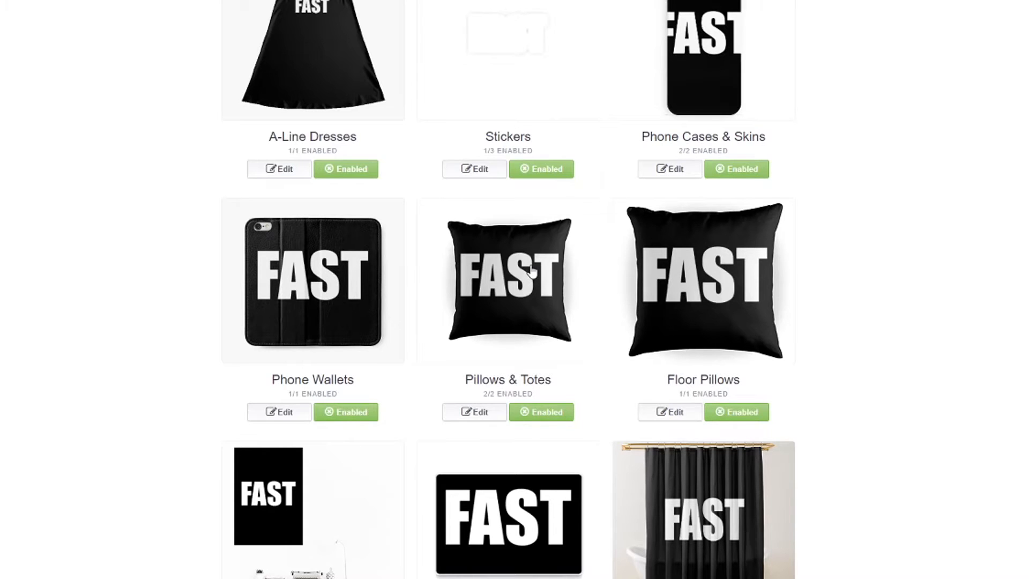
scroll(530, 270, "up", 6)
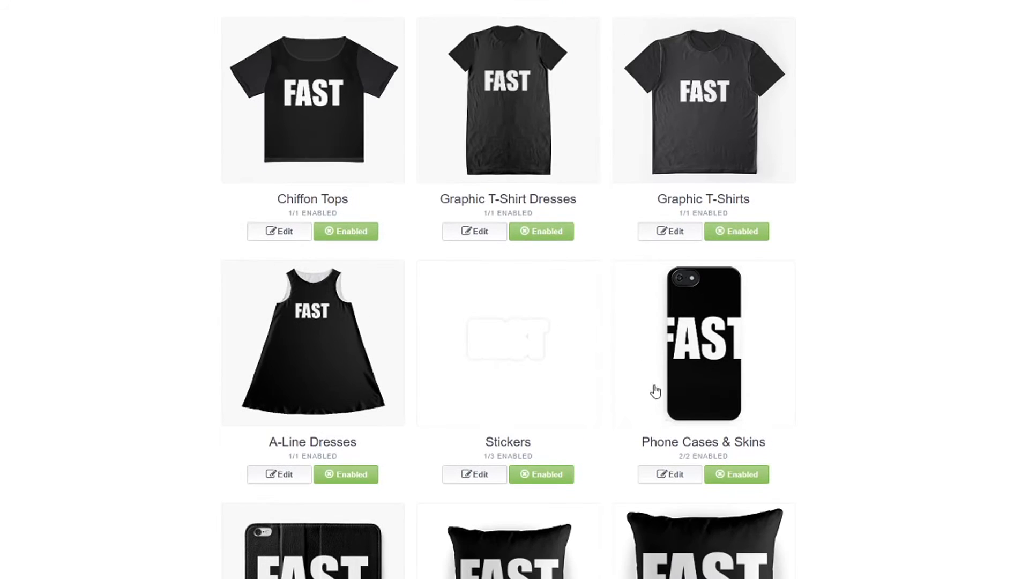
left_click(676, 475)
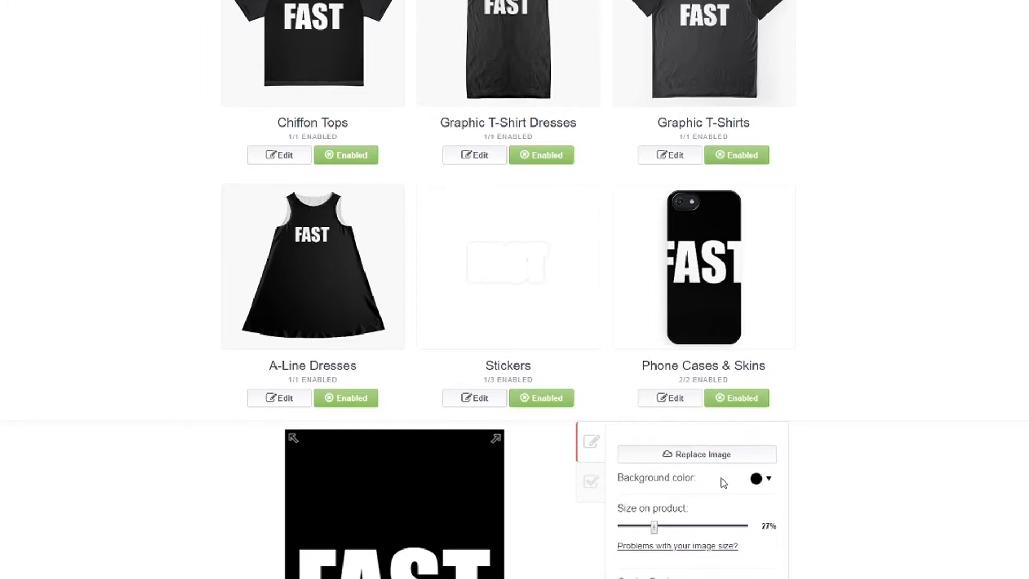
left_click_drag(656, 528, 643, 530)
scroll(650, 515, "down", 3)
left_click_drag(643, 374, 638, 374)
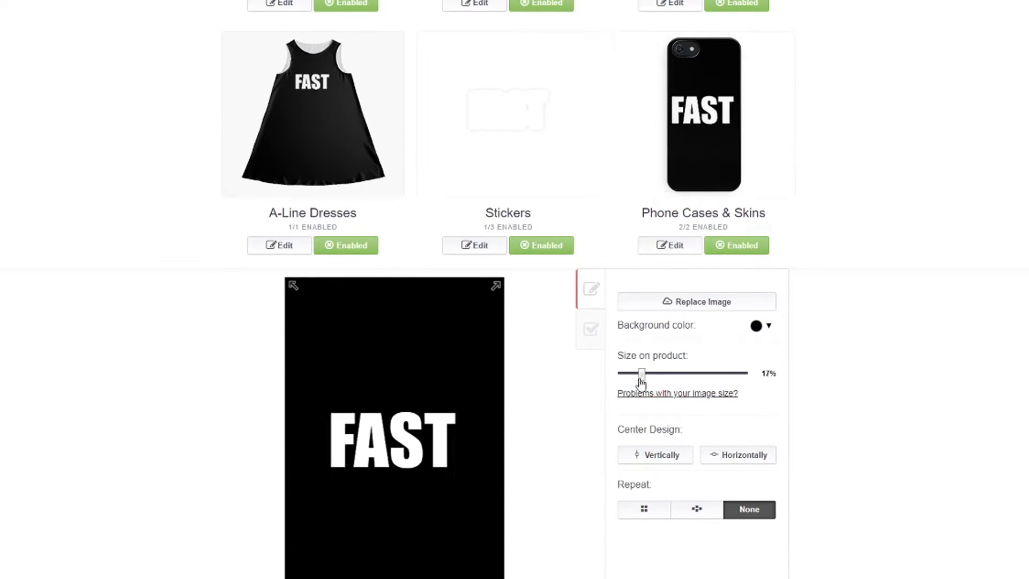
left_click_drag(428, 448, 432, 459)
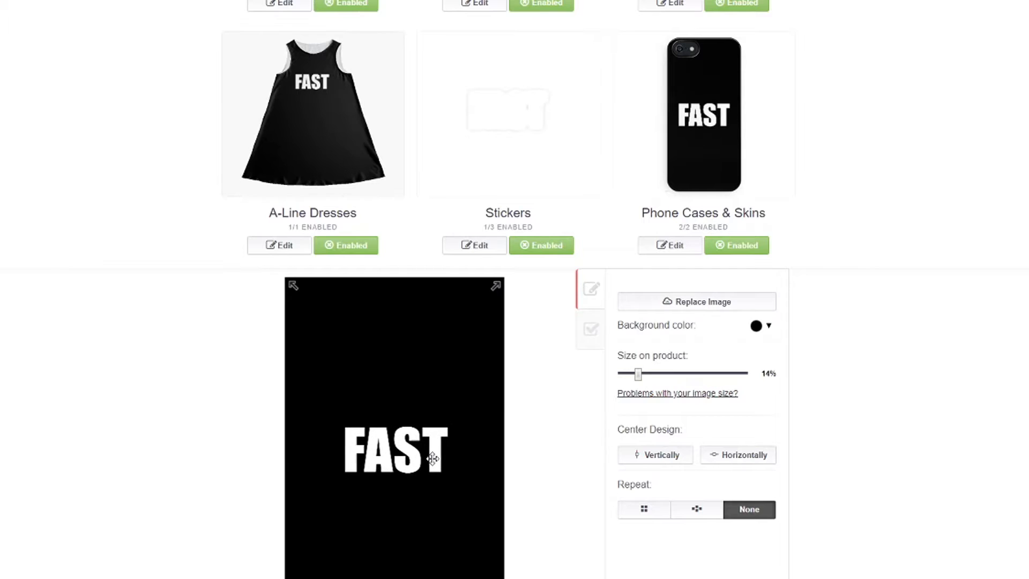
scroll(565, 402, "down", 3)
left_click(677, 544)
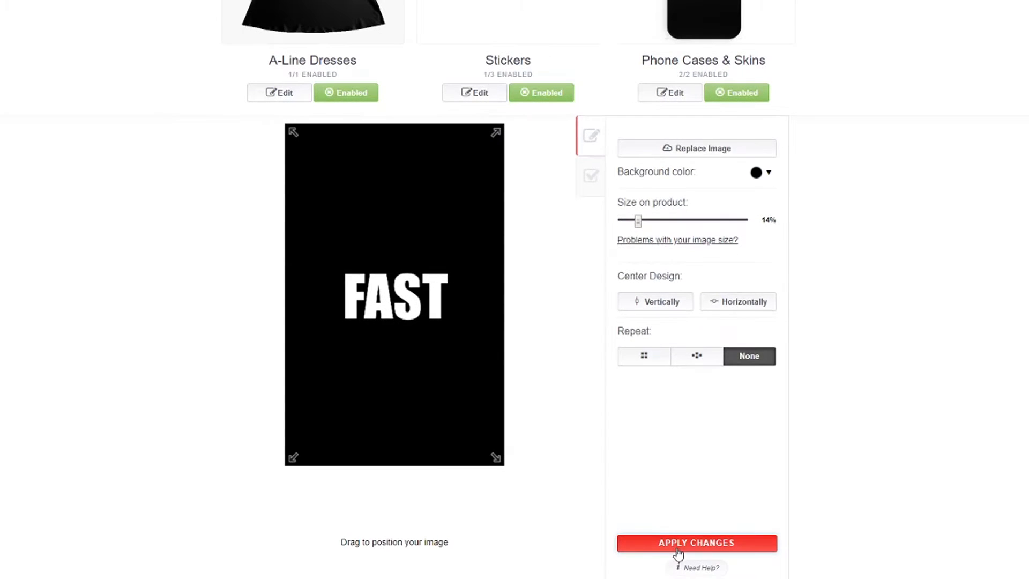
Step: On Phone Wallets, repeat the design in a staggered pattern, reduce its size to about 7% and apply the changes
scroll(587, 441, "up", 3)
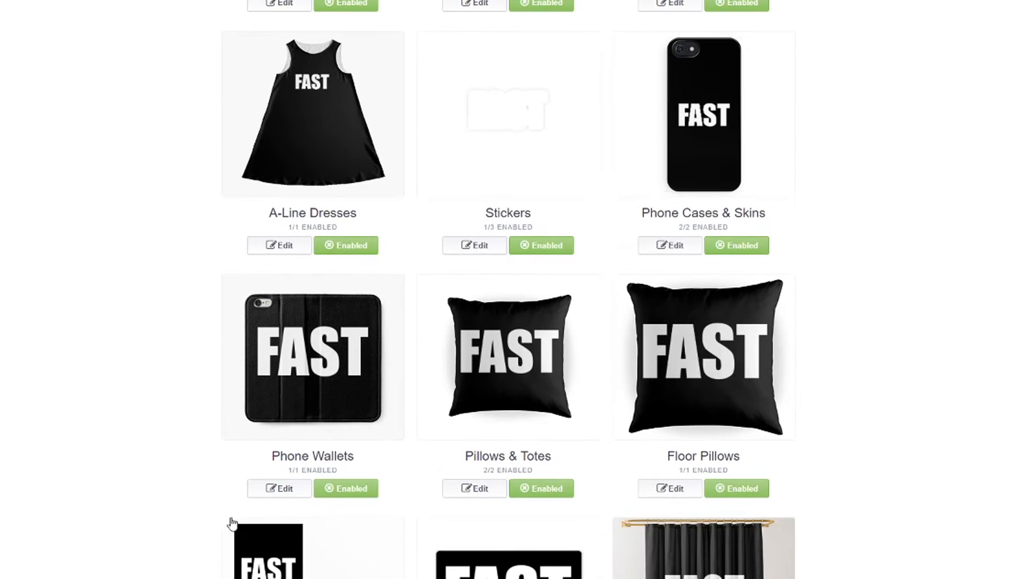
left_click(271, 487)
scroll(332, 454, "down", 3)
left_click_drag(673, 513, 659, 513)
scroll(636, 491, "down", 2)
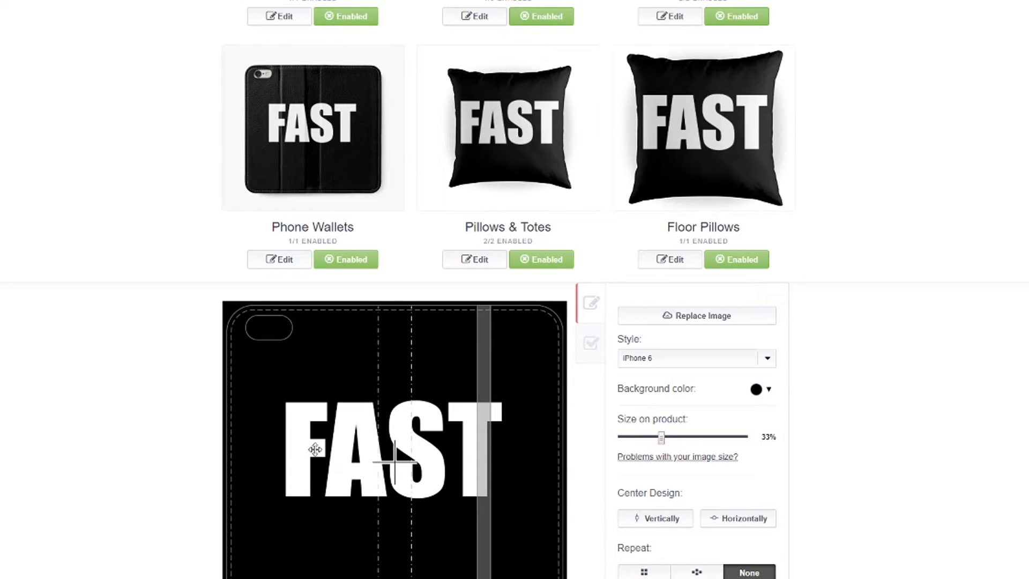
left_click(698, 568)
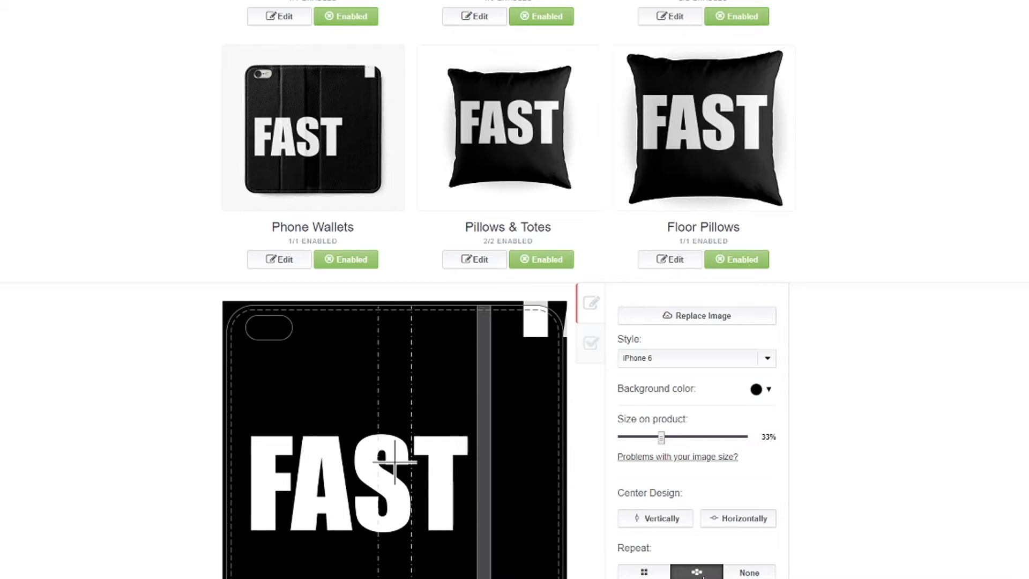
left_click_drag(665, 446, 630, 448)
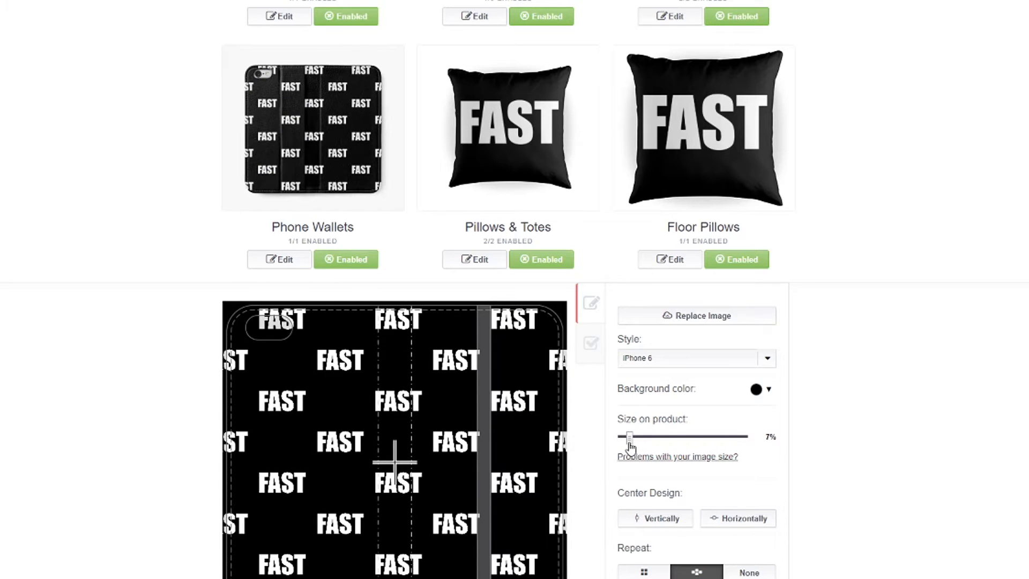
scroll(774, 438, "down", 3)
left_click(729, 564)
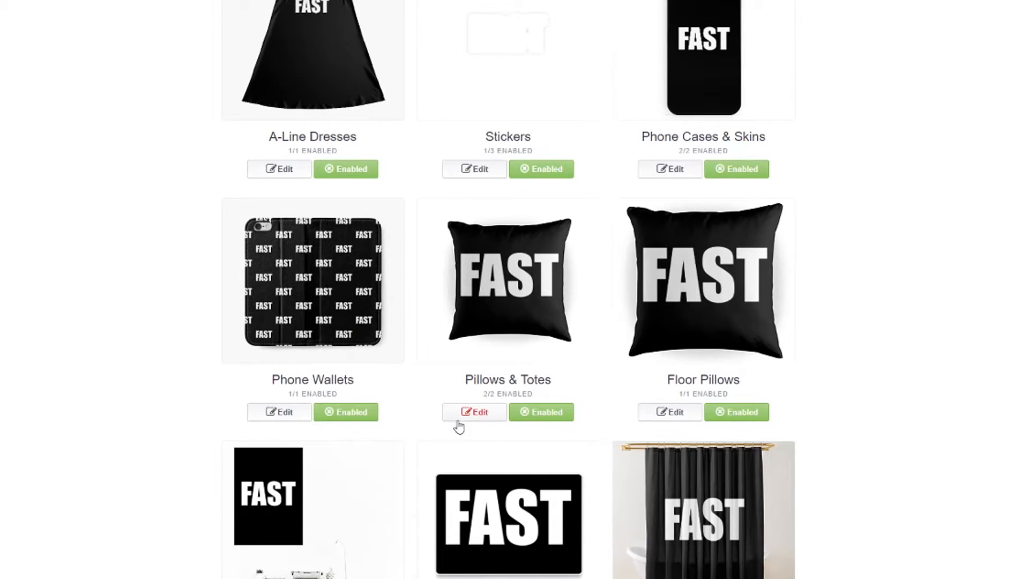
Step: On Pillows & Totes, reduce the design size to 31%, center it horizontally and vertically, and apply the changes
left_click(484, 412)
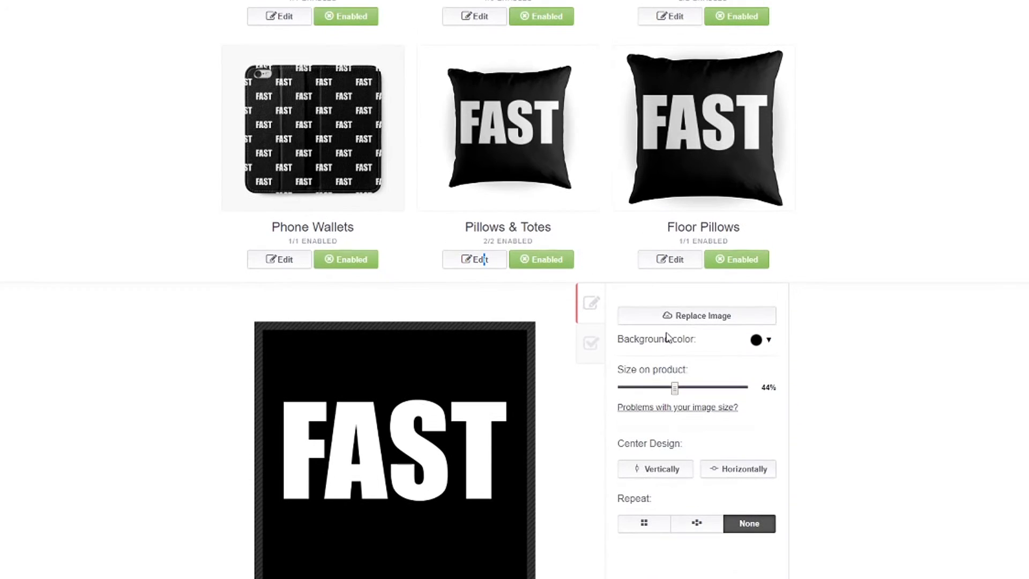
left_click_drag(675, 394, 620, 395)
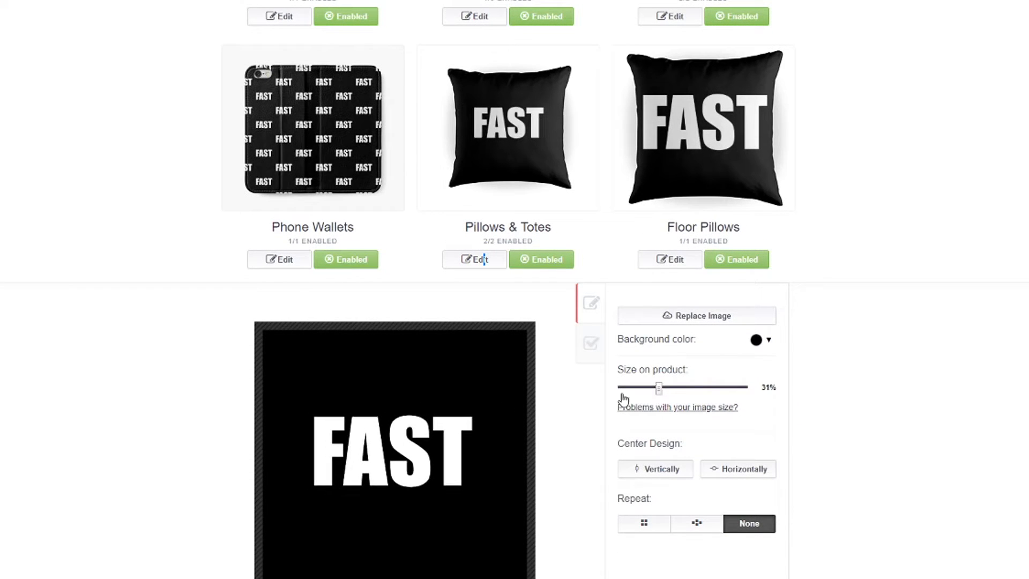
left_click_drag(436, 443, 436, 455)
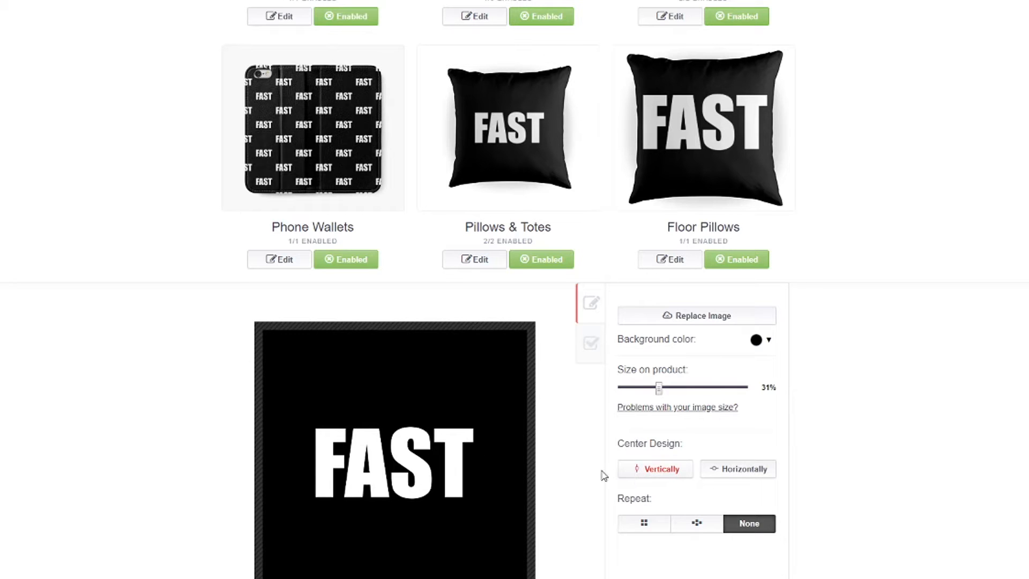
left_click_drag(423, 449, 426, 450)
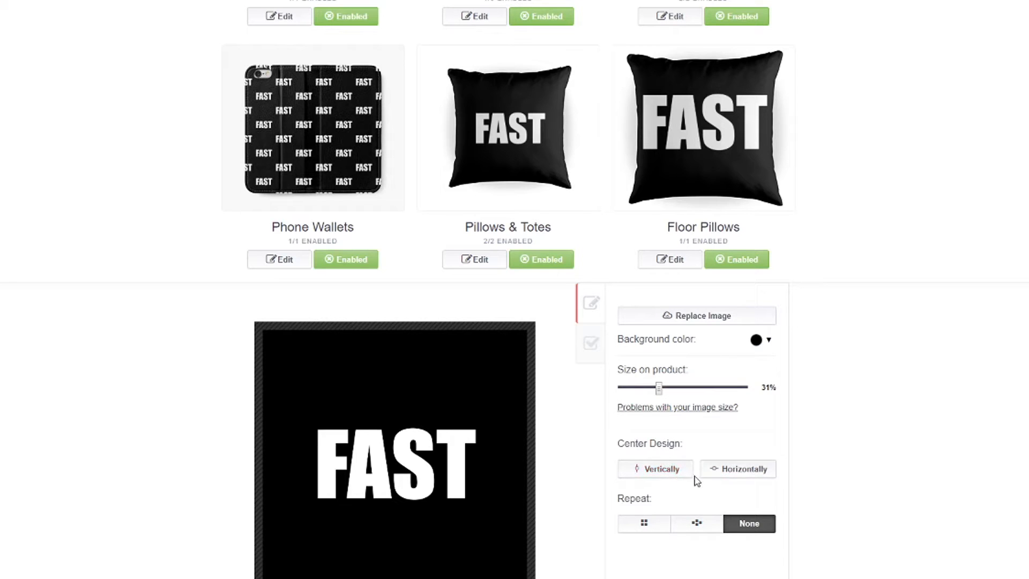
left_click(726, 480)
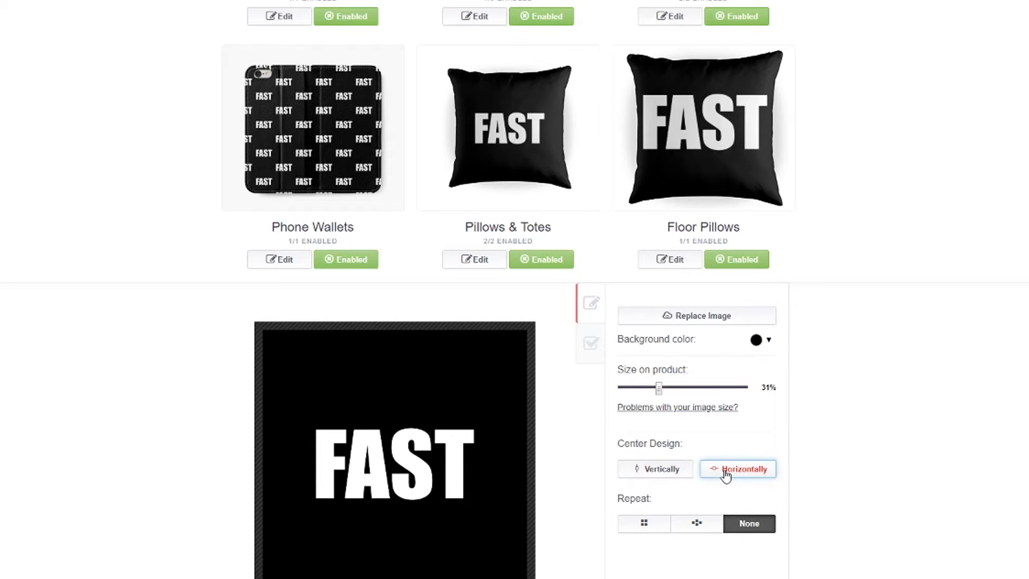
left_click(679, 476)
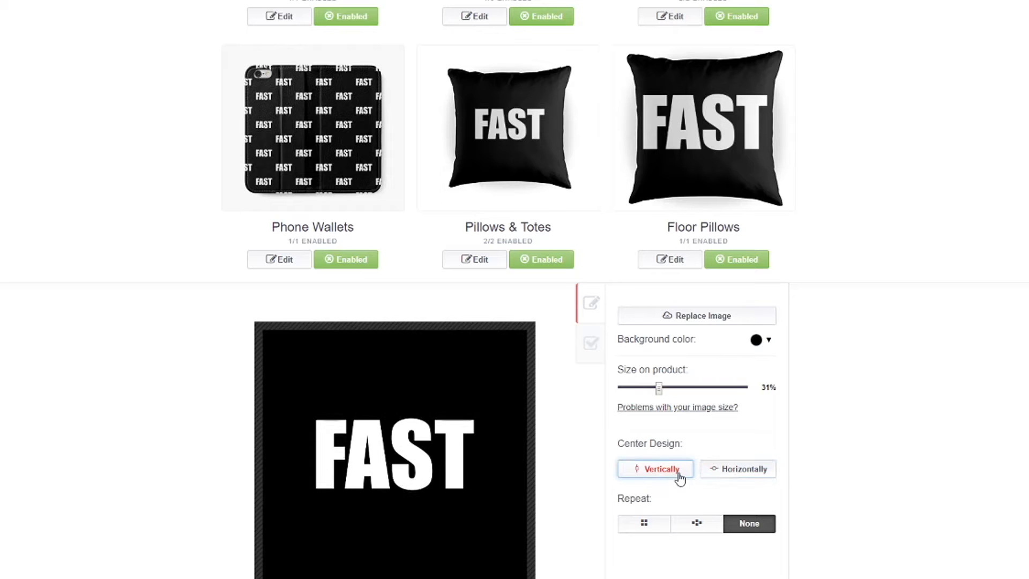
scroll(736, 320, "down", 5)
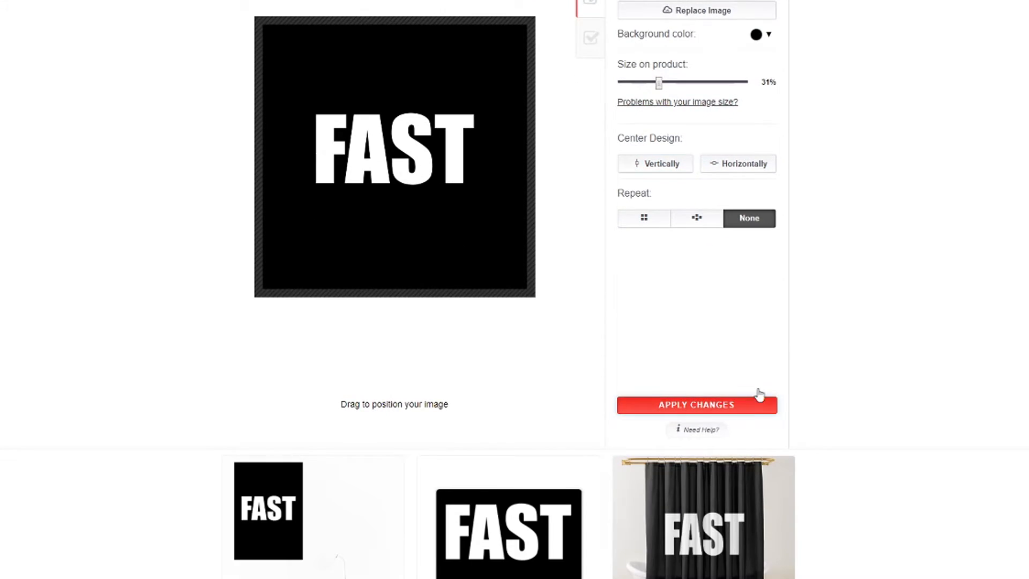
left_click(754, 404)
Step: On Floor Pillows, scale the design down to 67%, center it horizontally and vertically, and apply the changes
left_click(671, 413)
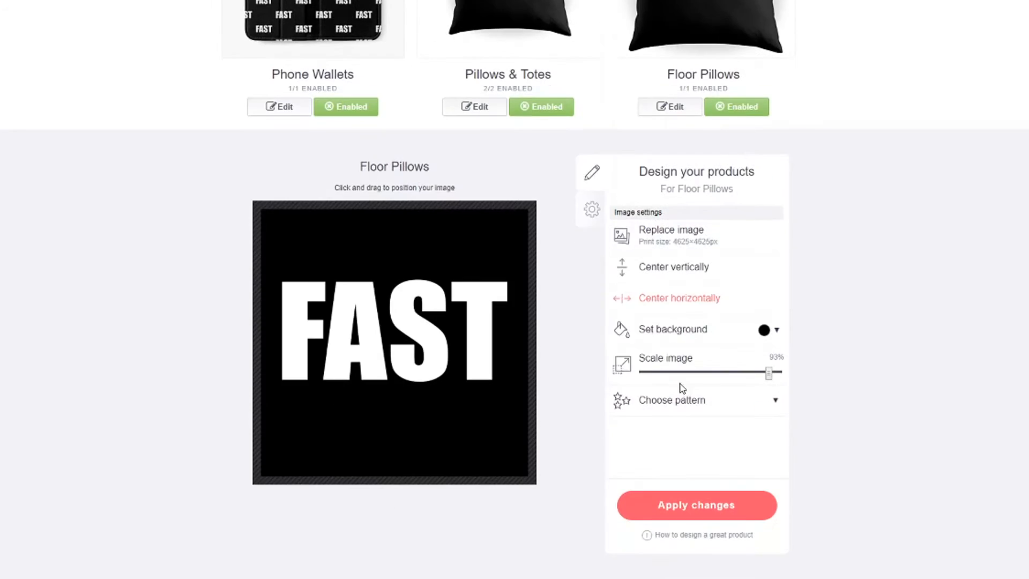
left_click_drag(769, 377, 733, 384)
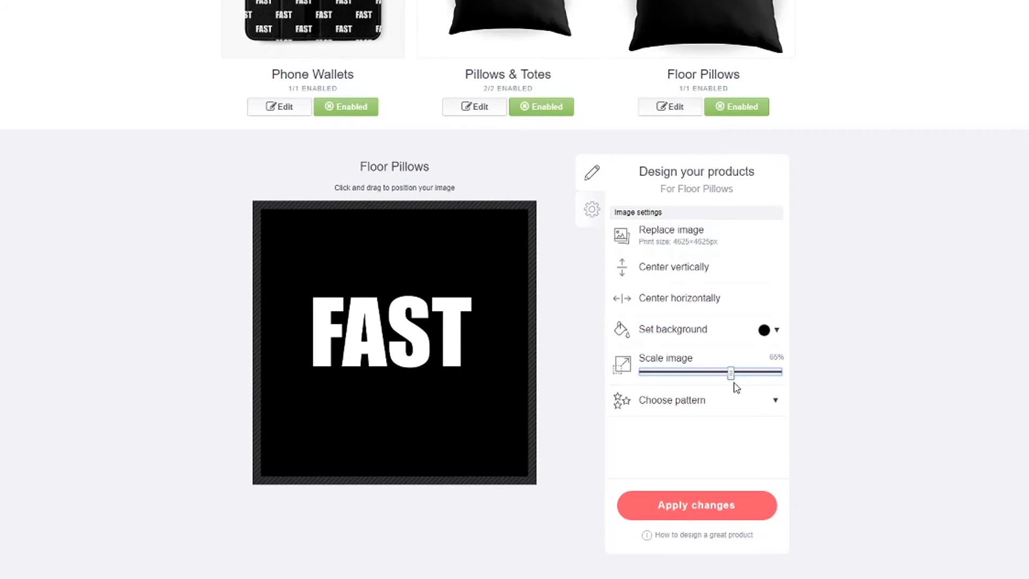
scroll(733, 384, "up", 4)
scroll(700, 438, "down", 1)
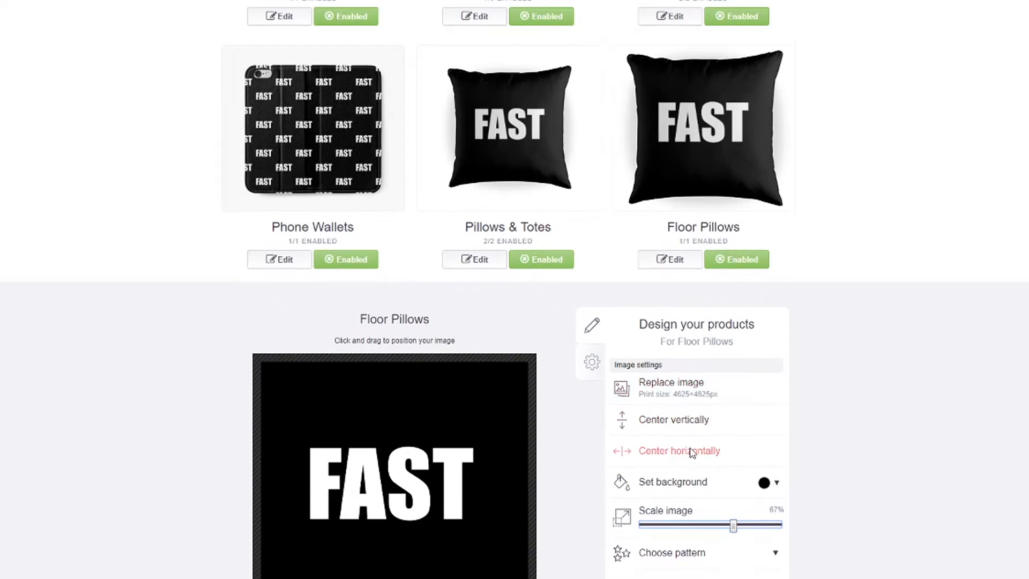
left_click(696, 458)
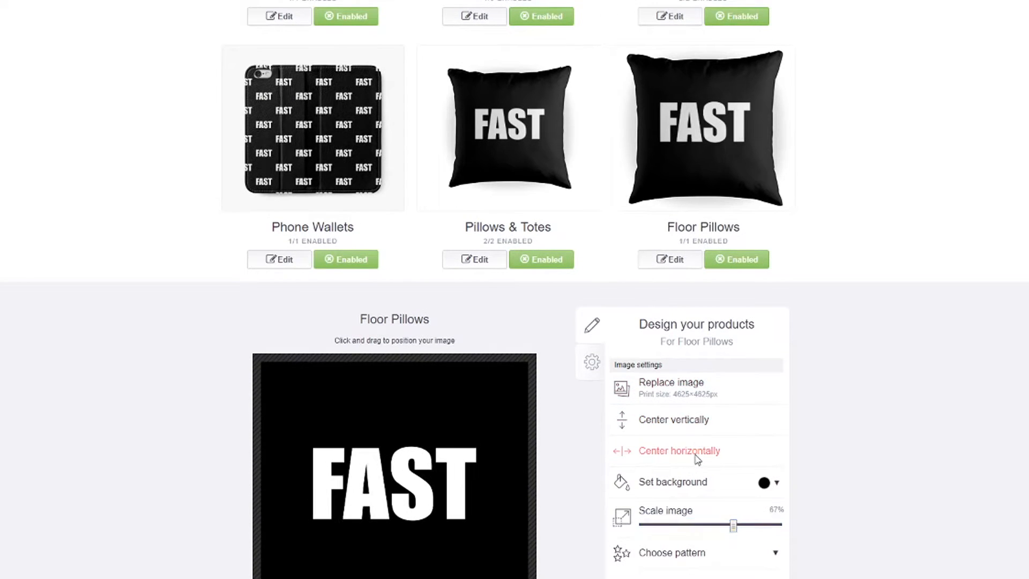
left_click(697, 425)
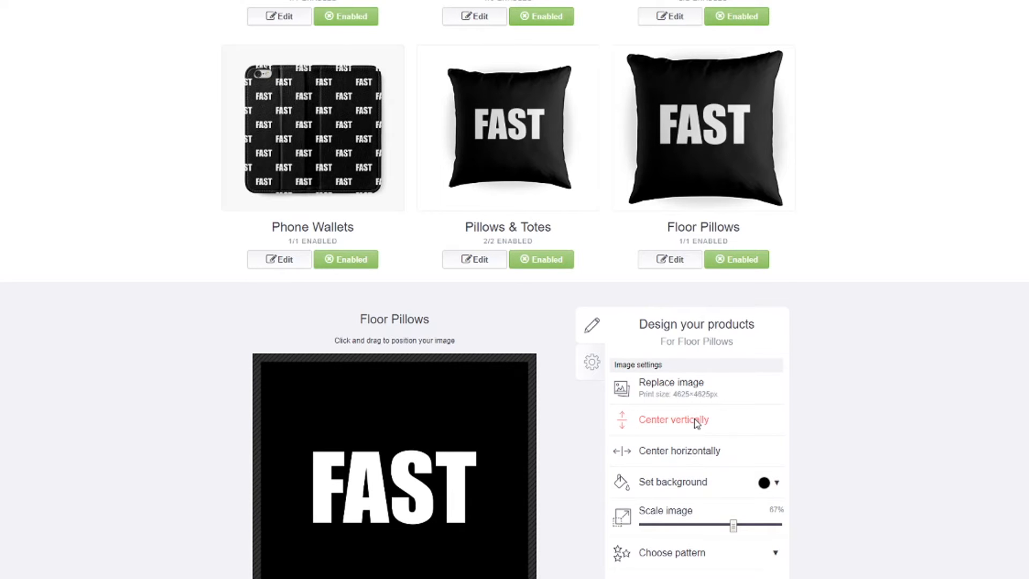
scroll(697, 424, "down", 4)
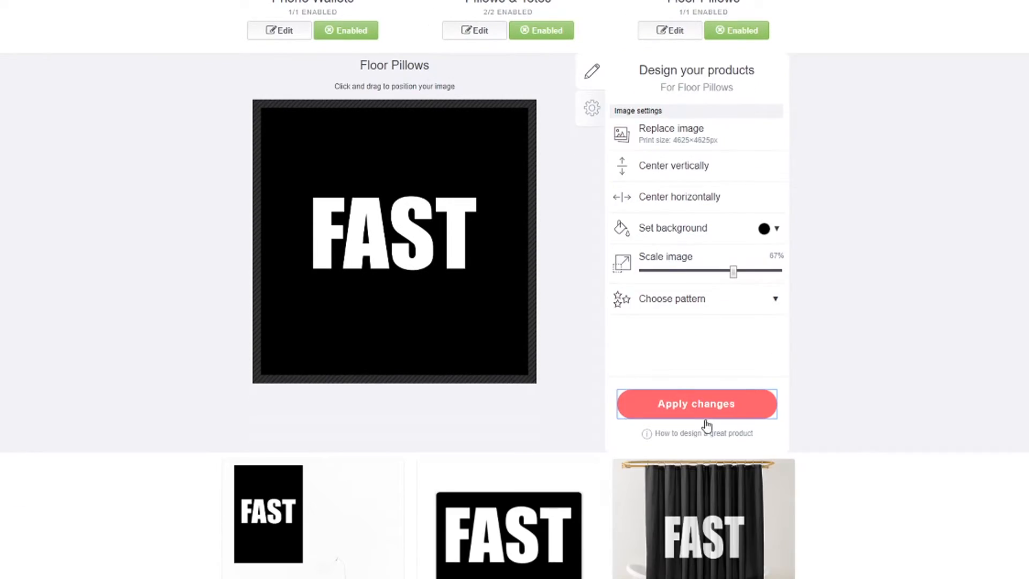
left_click(697, 404)
Step: On Prints, Cards & Posters, nudge the design slightly down and apply the changes
scroll(472, 300, "up", 3)
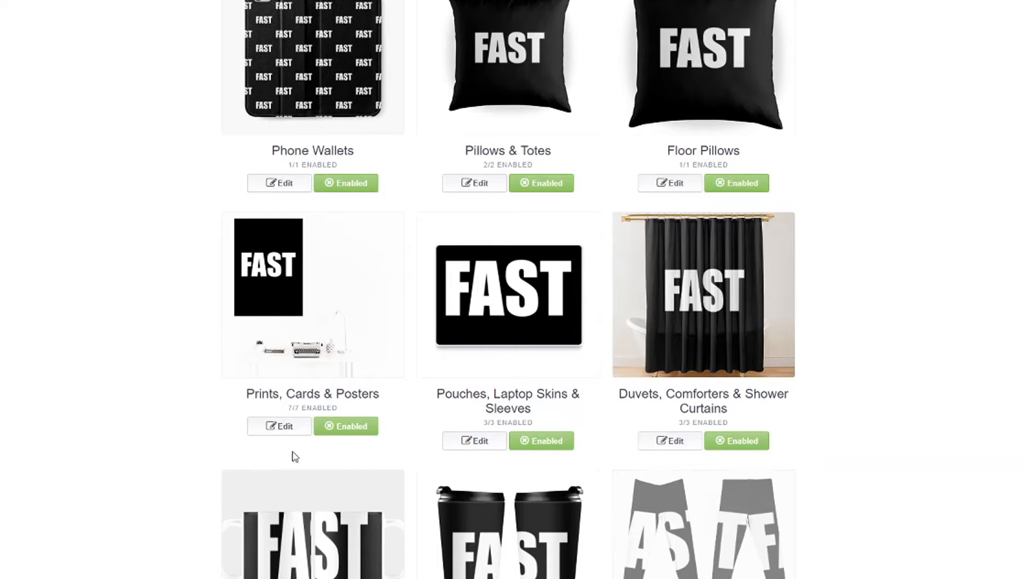
left_click(279, 426)
left_click_drag(343, 291, 344, 298)
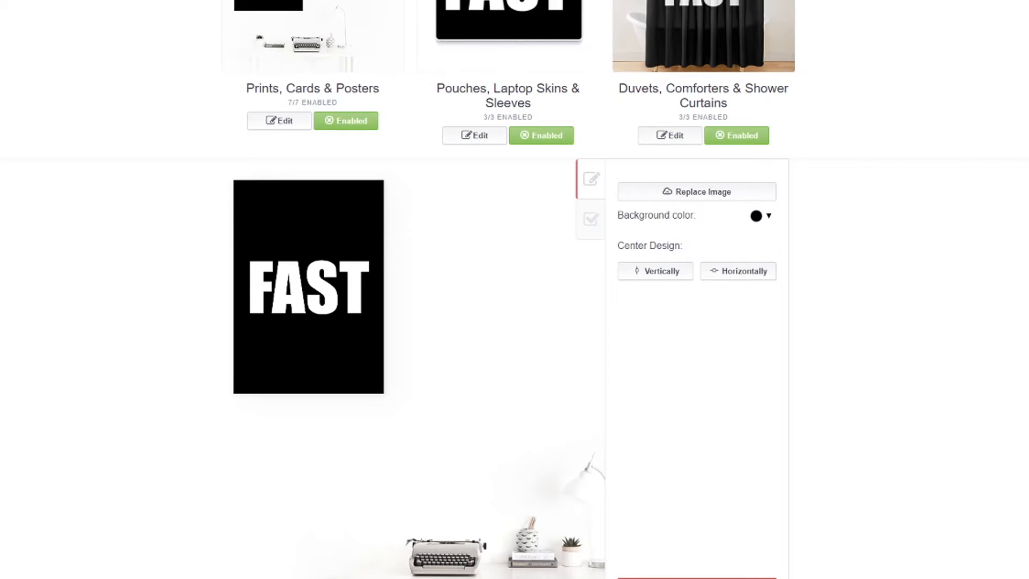
left_click(696, 578)
Step: On Pouches, Laptop Skins & Sleeves, reduce the design size to 63%, reposition it near the center, and apply the changes
scroll(517, 193, "down", 1)
scroll(450, 296, "up", 2)
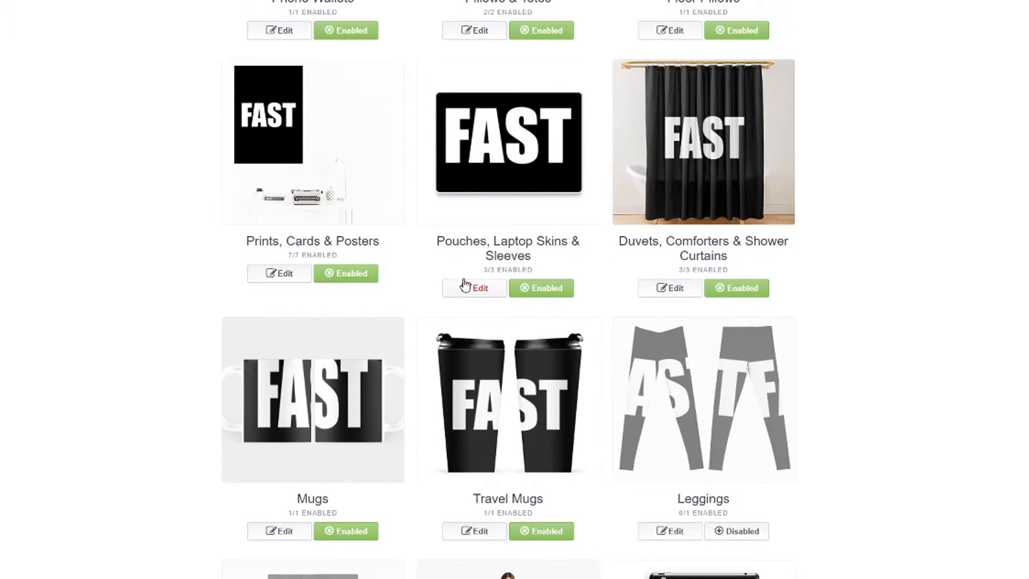
left_click(468, 289)
left_click_drag(746, 429, 698, 418)
left_click_drag(396, 493, 391, 488)
scroll(678, 535, "down", 2)
scroll(678, 535, "down", 6)
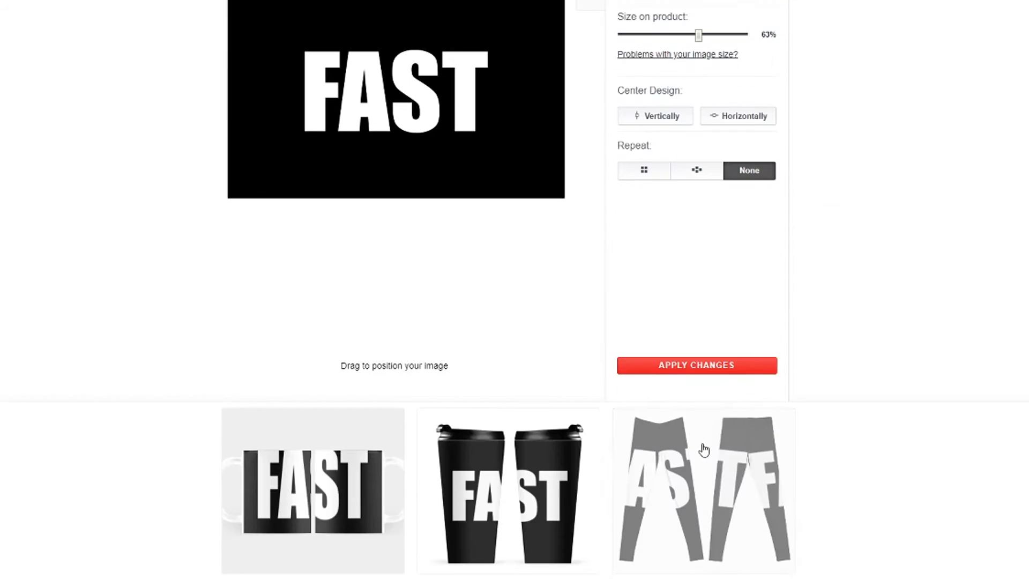
left_click(707, 364)
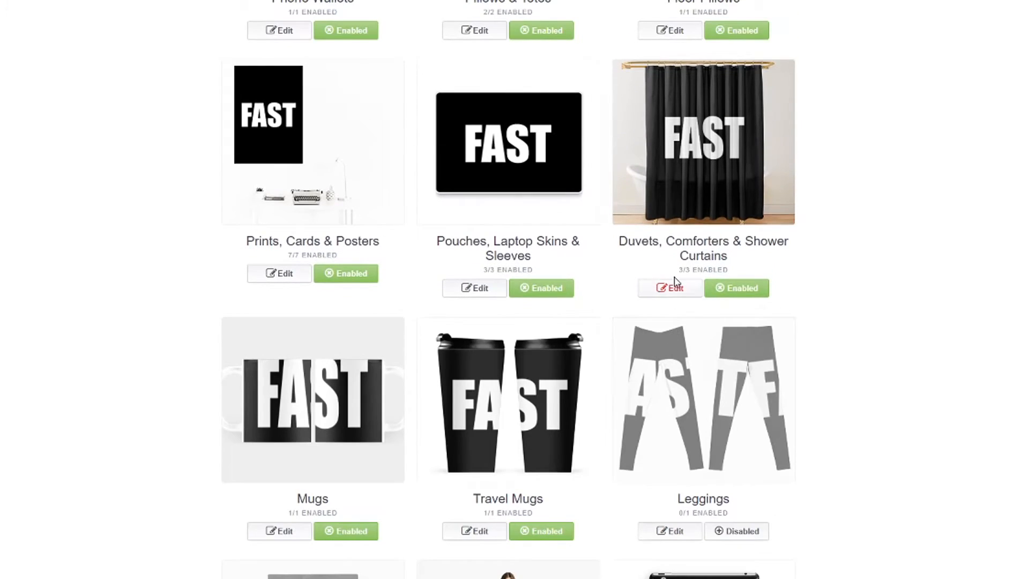
Step: On Mugs, set the design size to 24% and move it to the left part of the mug wrap
scroll(675, 283, "up", 2)
scroll(675, 282, "down", 5)
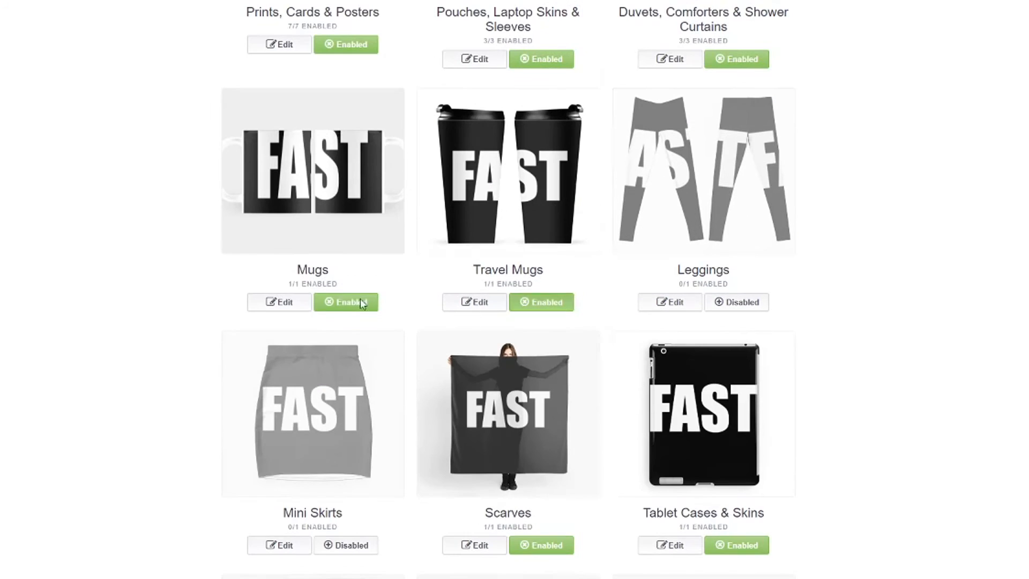
left_click(287, 302)
scroll(662, 290, "down", 3)
left_click_drag(690, 277, 644, 278)
left_click_drag(434, 335, 338, 333)
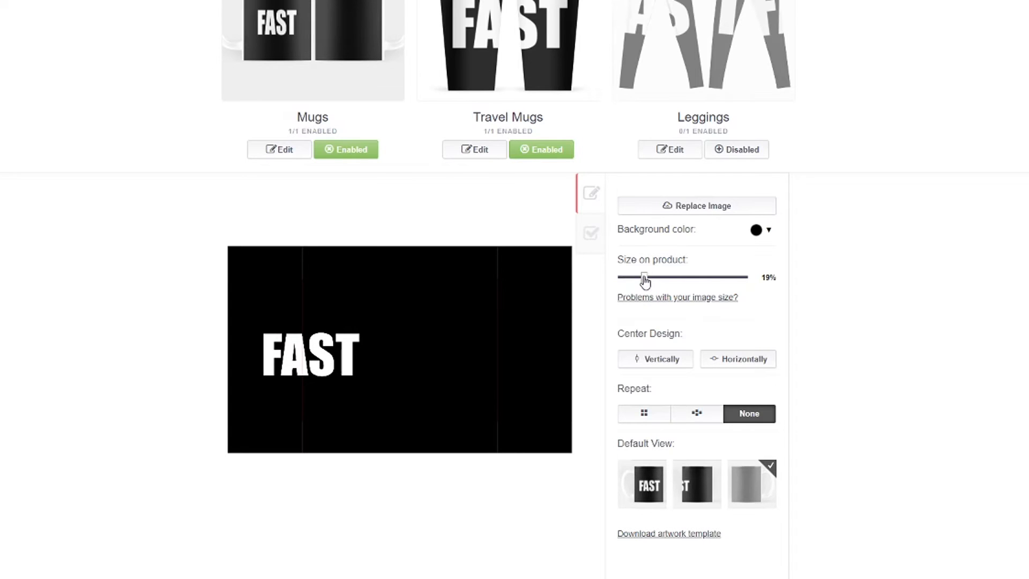
left_click_drag(644, 277, 651, 278)
left_click_drag(292, 372, 293, 370)
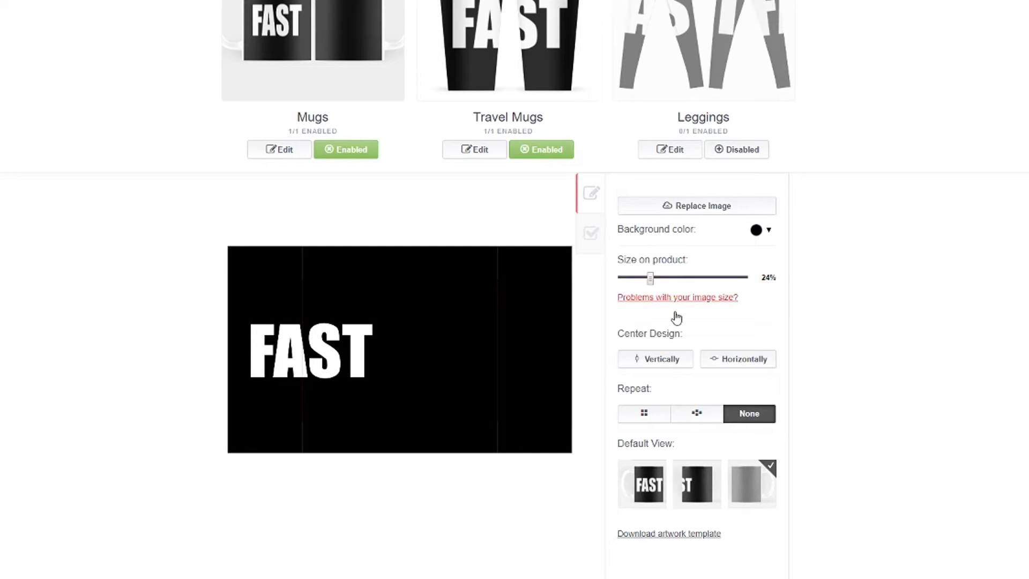
Step: Fine-tune the Mugs design's position and size, make the view showing the full FAST text the default, and apply the changes
scroll(694, 284, "down", 3)
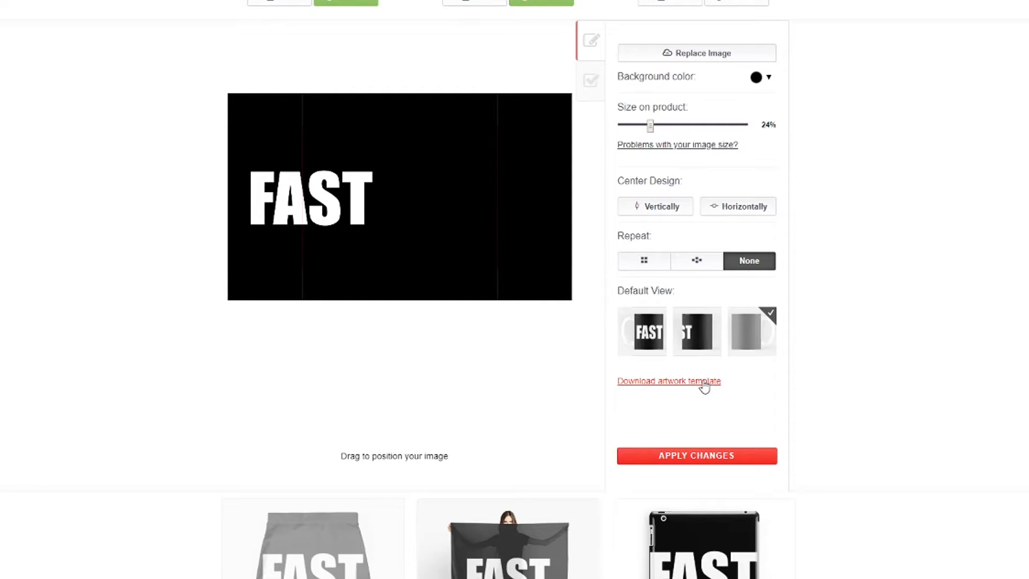
scroll(697, 393, "up", 3)
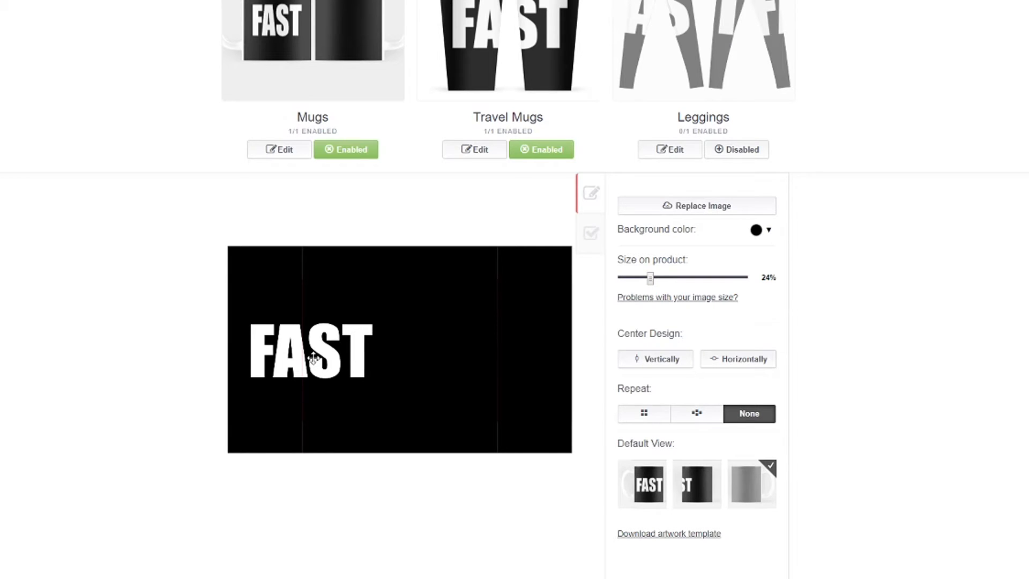
mouse_move(310, 368)
left_mouse_down()
mouse_move(493, 368)
mouse_move(346, 378)
mouse_move(296, 367)
mouse_move(318, 357)
left_mouse_up()
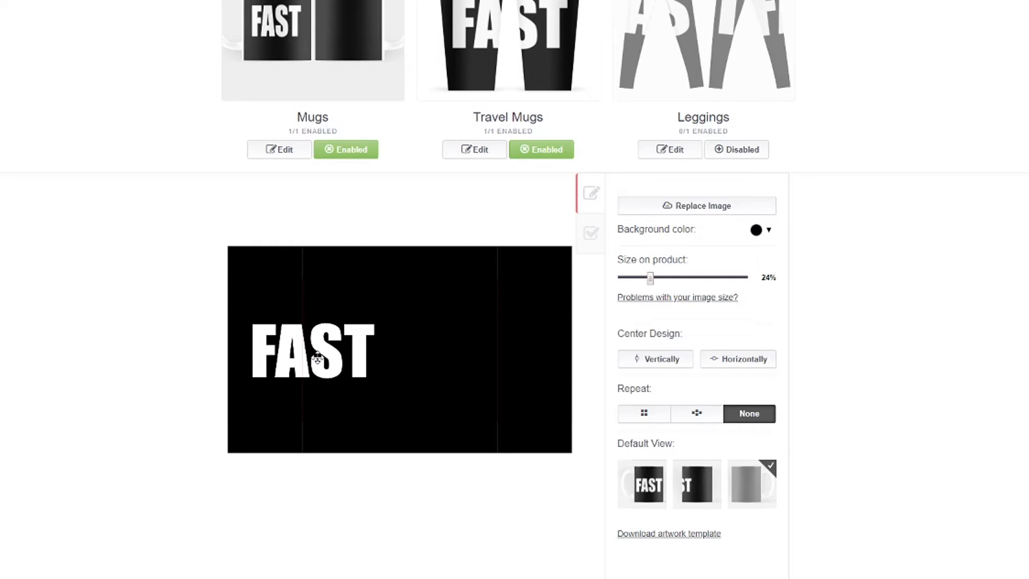
left_click(647, 491)
scroll(632, 483, "up", 3)
left_click_drag(650, 430, 648, 433)
scroll(655, 438, "down", 3)
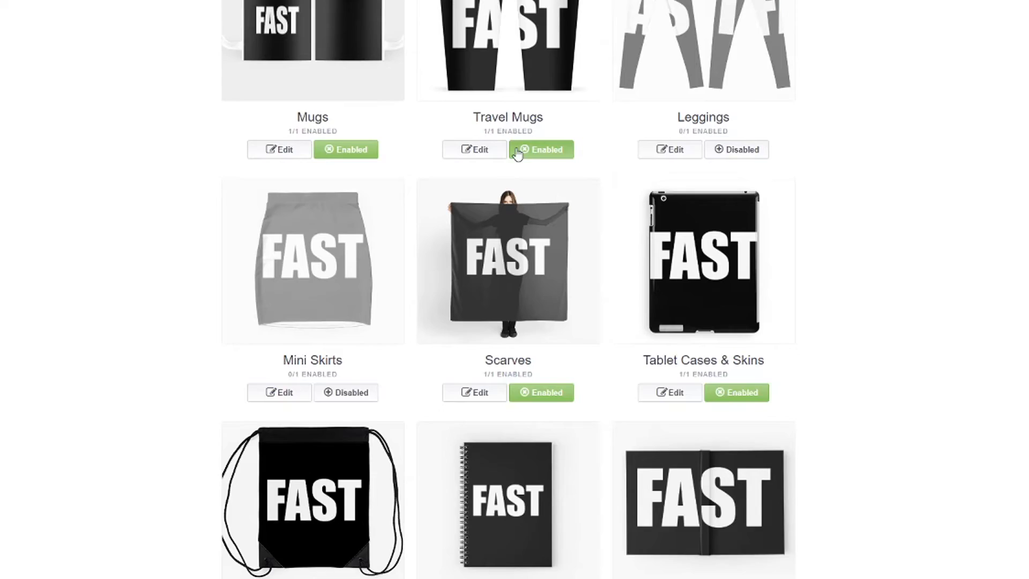
Step: On Travel Mugs, reduce the design size to 18%, nudge it slightly right and down, and apply the changes
scroll(506, 187, "up", 3)
left_click(489, 313)
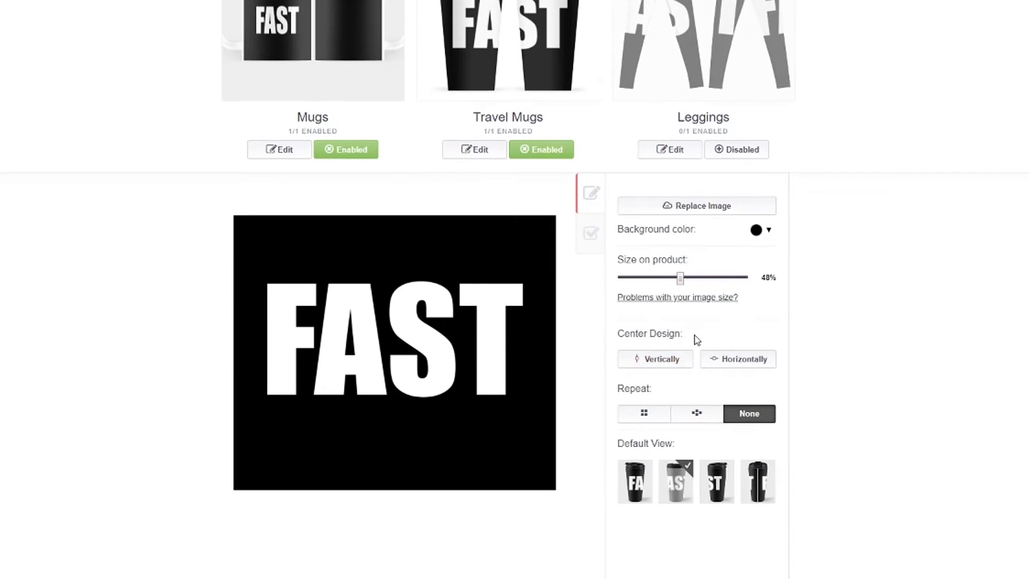
left_click_drag(678, 283, 643, 282)
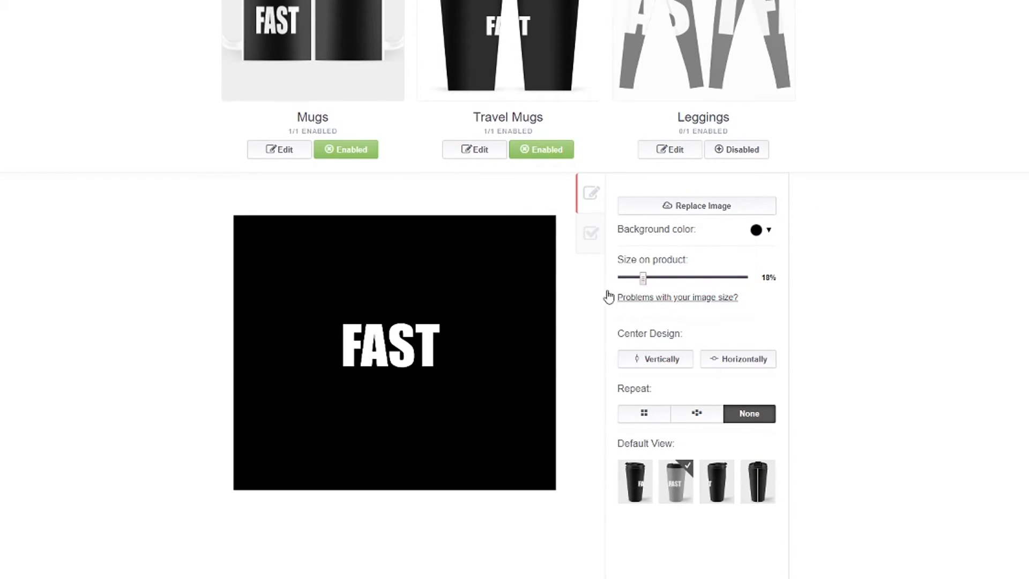
mouse_move(392, 362)
left_mouse_down()
mouse_move(366, 364)
mouse_move(391, 364)
left_mouse_up()
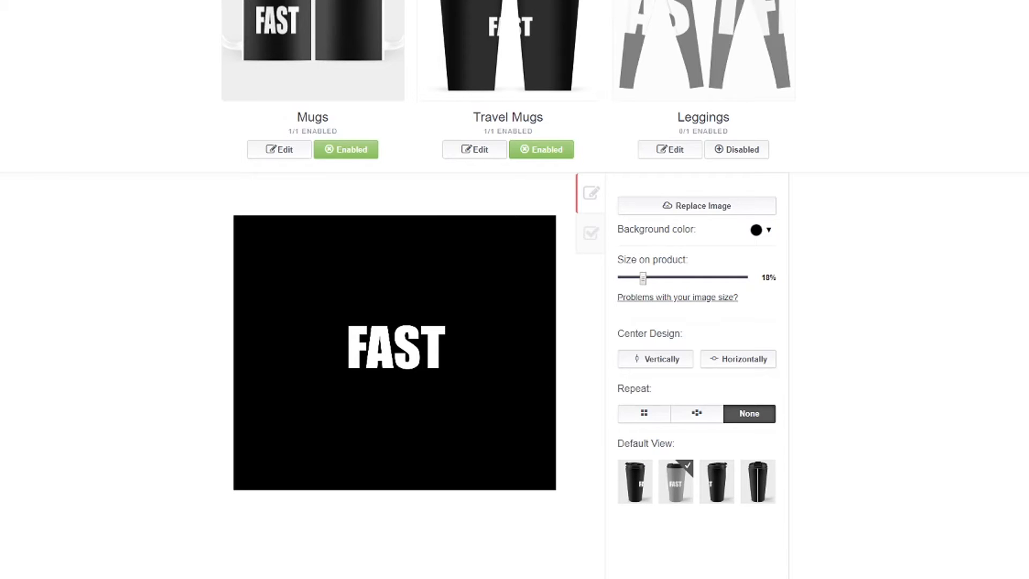
left_click(696, 575)
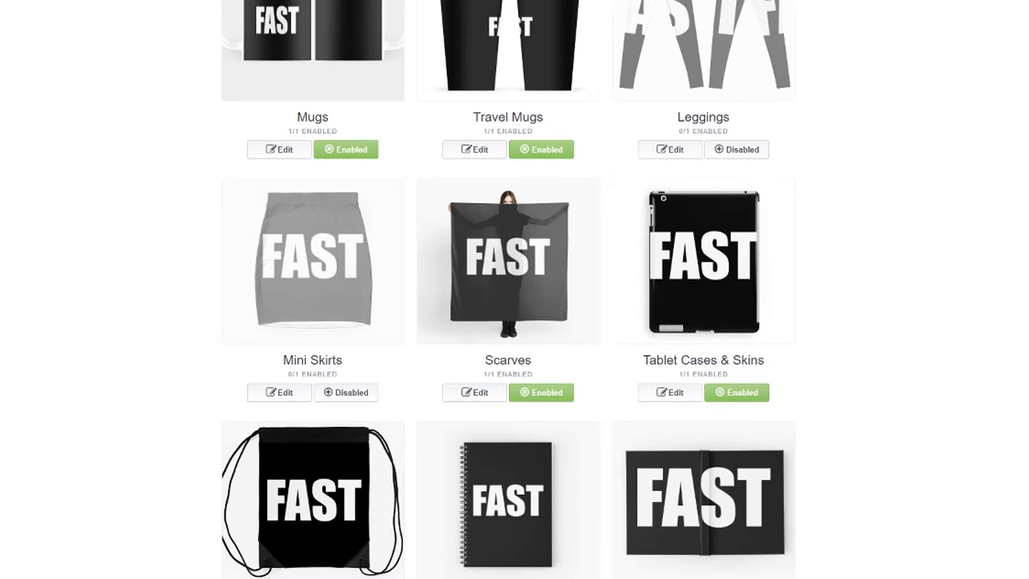
Step: Enable Leggings, repeat the design in a staggered pattern at 5% size, and apply the changes
scroll(673, 513, "up", 7)
left_click(734, 531)
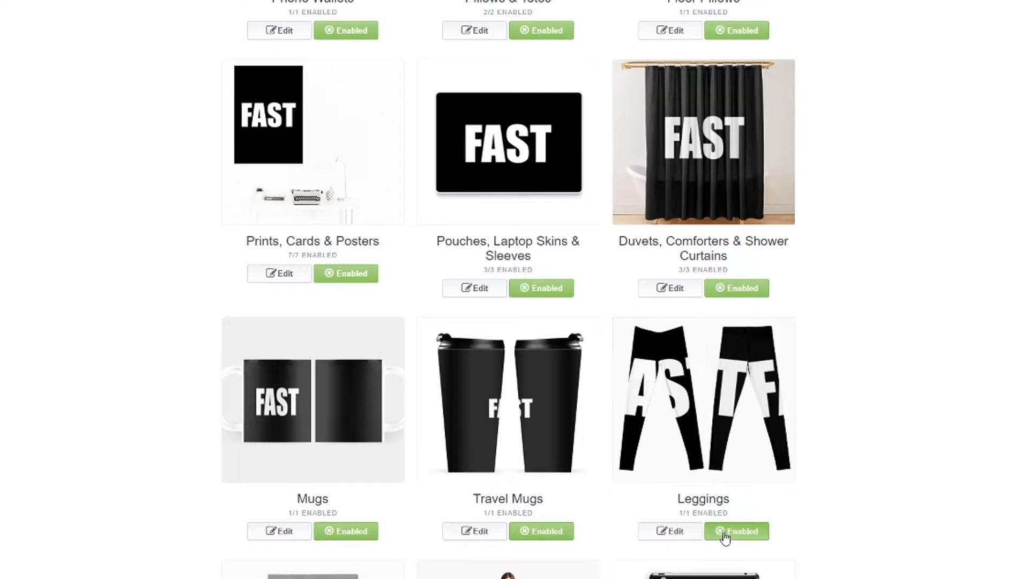
left_click(672, 533)
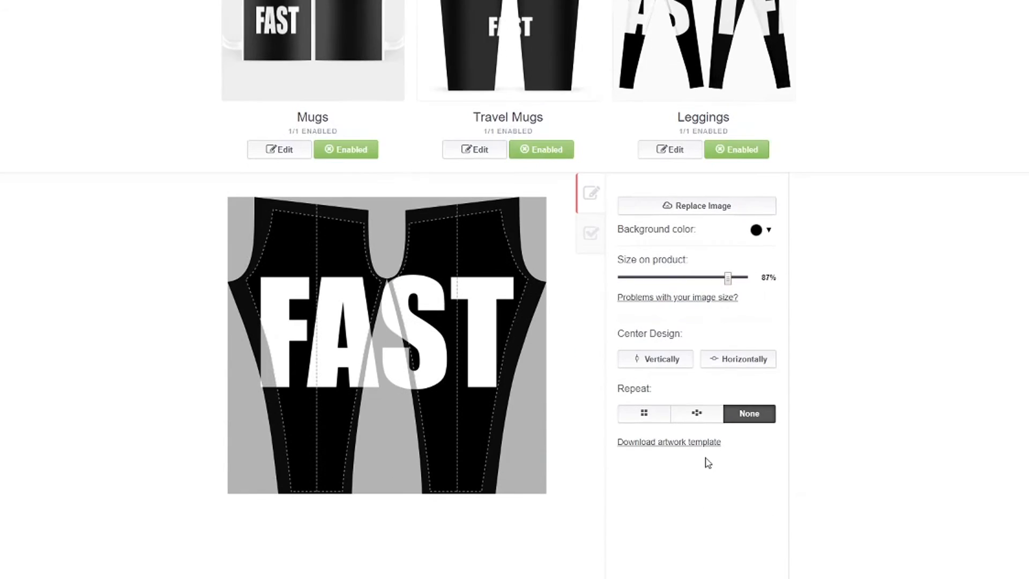
left_click(710, 420)
left_click(691, 425)
scroll(680, 451, "up", 3)
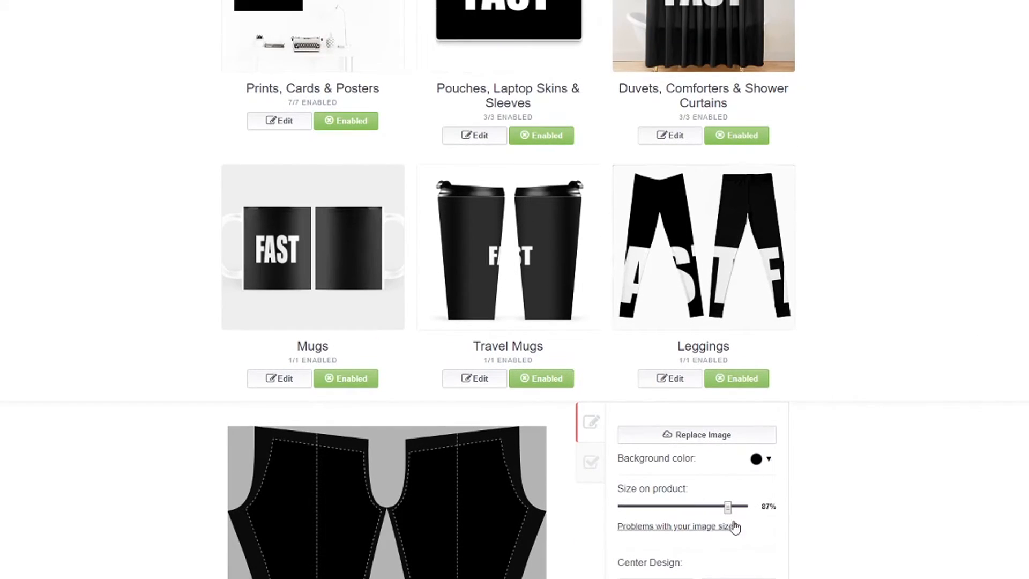
left_click_drag(727, 507, 629, 527)
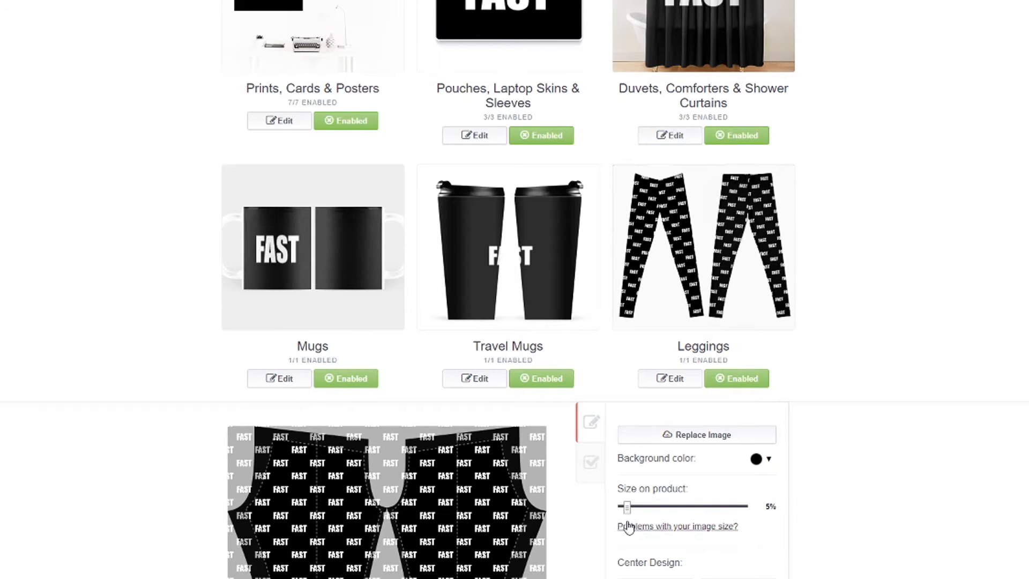
scroll(647, 288, "down", 2)
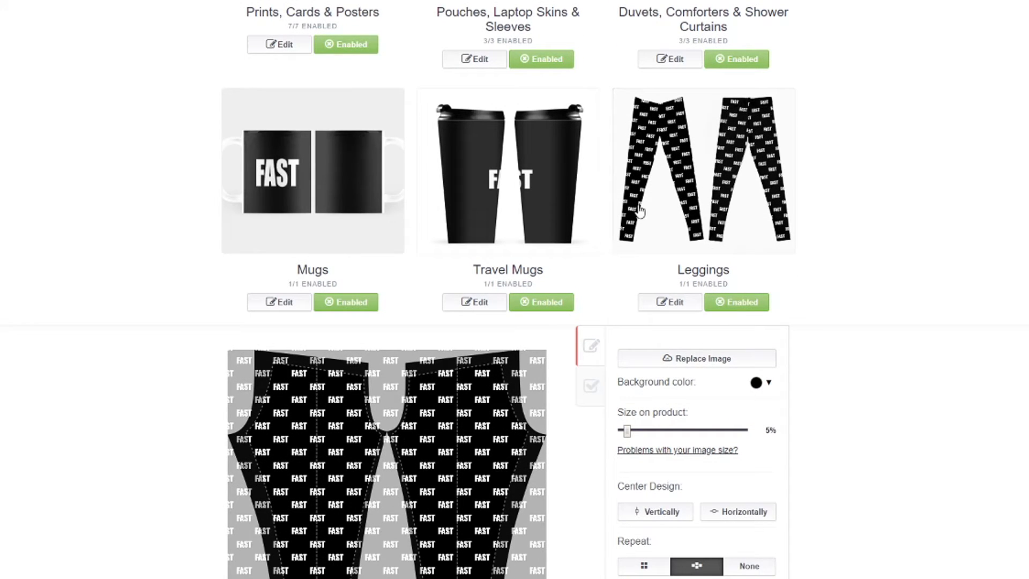
scroll(765, 439, "down", 6)
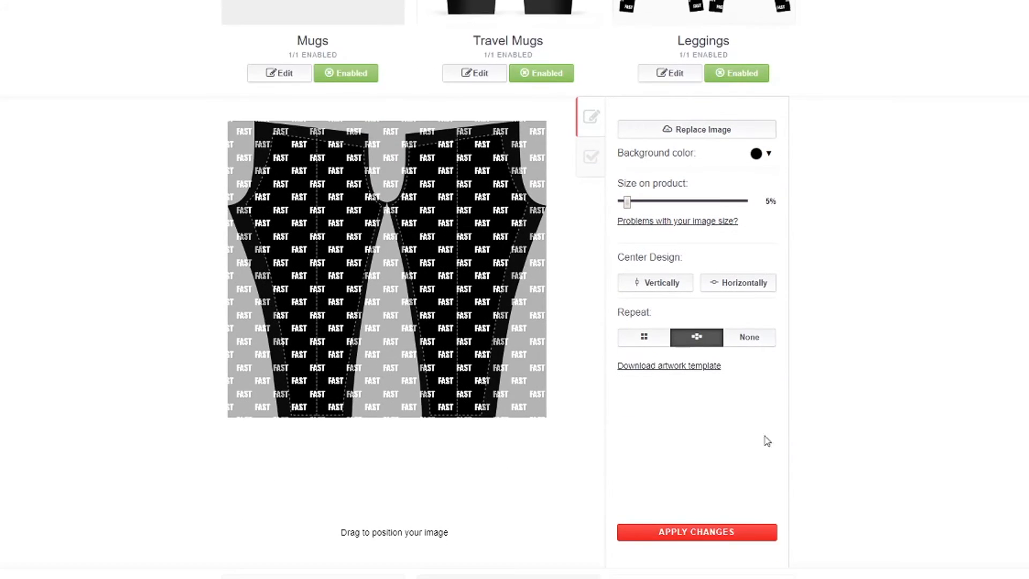
left_click(736, 532)
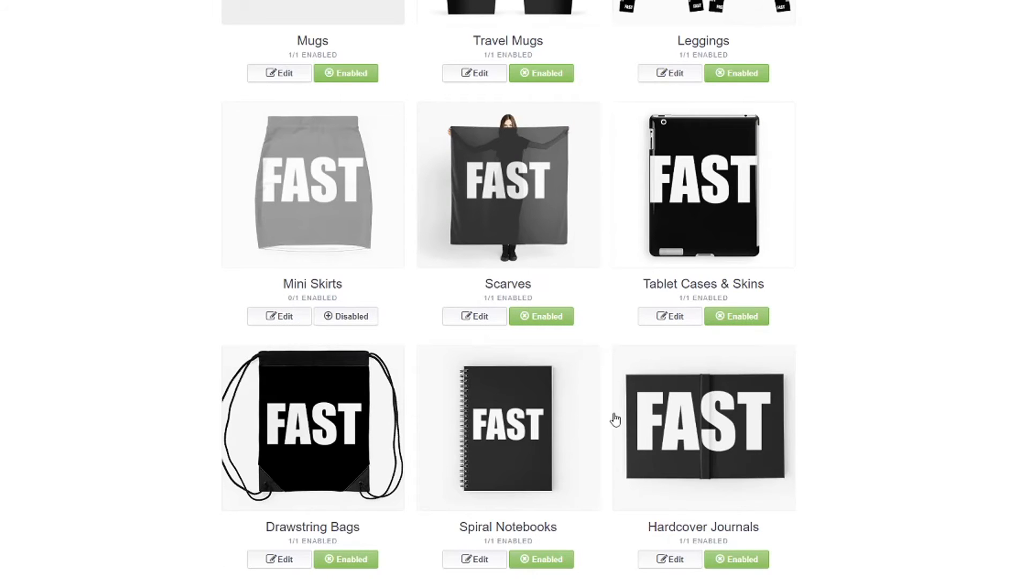
Step: Enable Mini Skirts, repeat the design in a staggered pattern at 6% size, and apply the changes
scroll(614, 417, "up", 4)
scroll(614, 417, "down", 4)
left_click(331, 321)
left_click(290, 319)
scroll(670, 365, "down", 2)
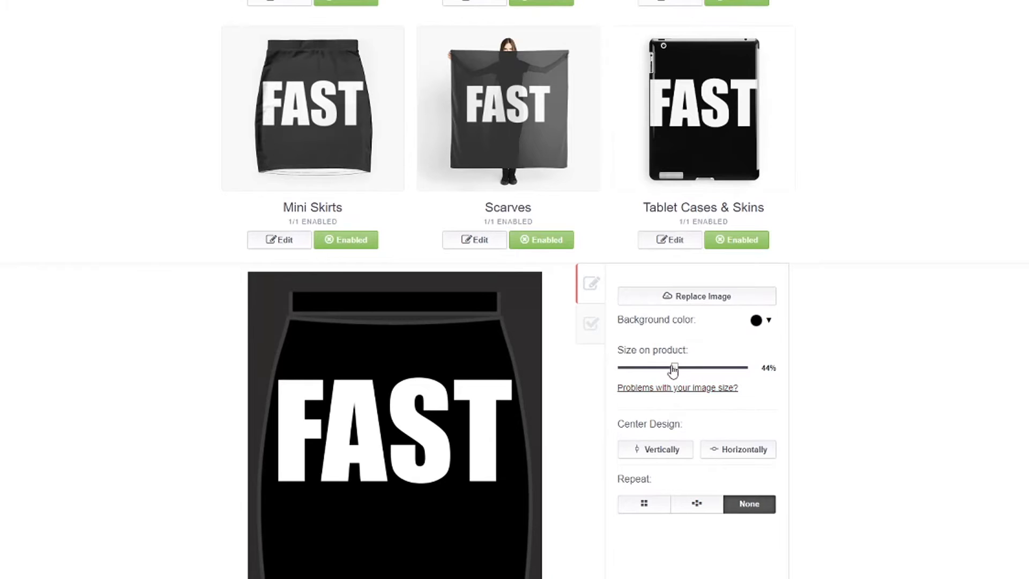
left_click(697, 504)
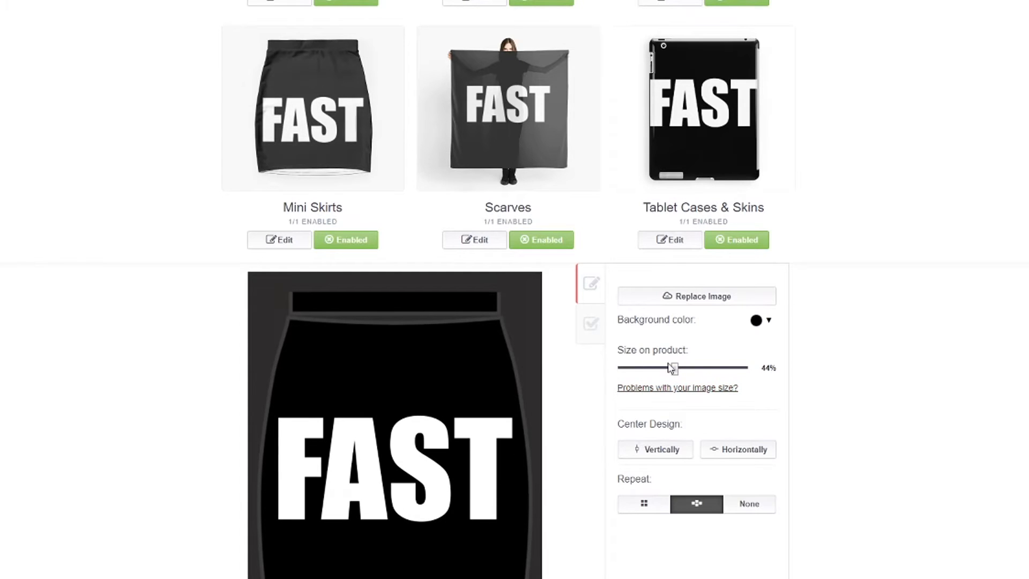
left_click_drag(671, 373, 629, 373)
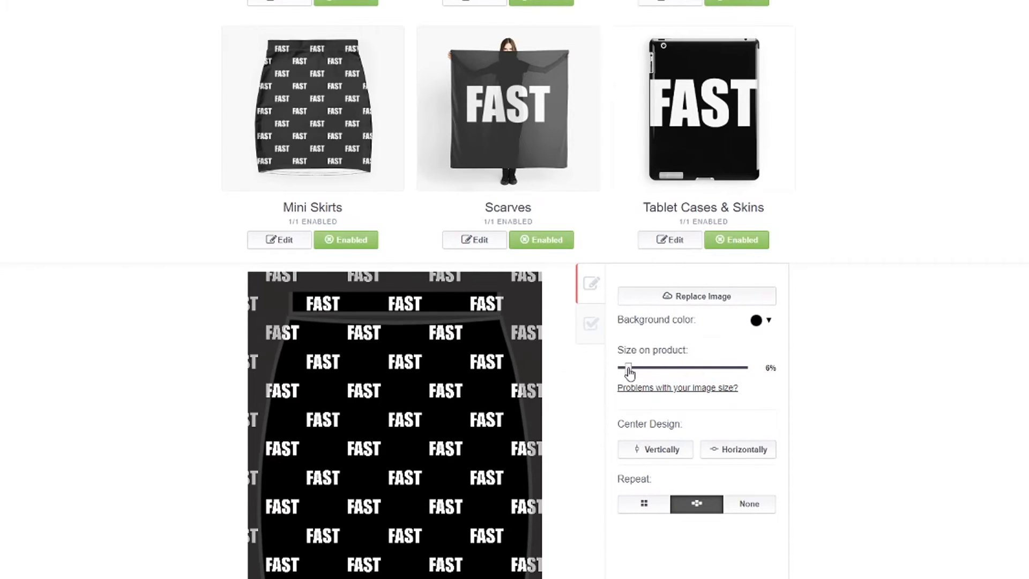
scroll(777, 450, "down", 4)
left_click(731, 473)
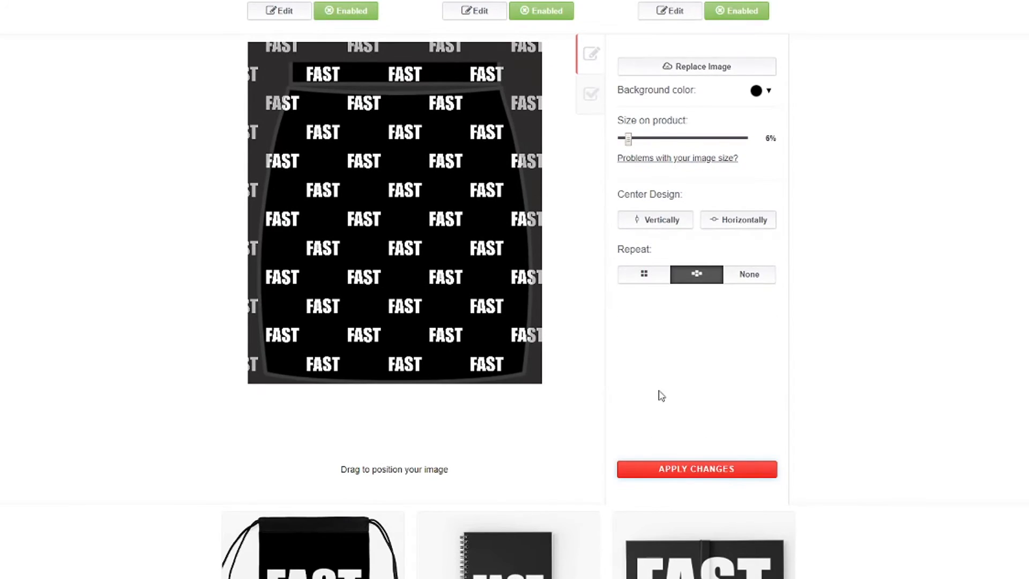
Step: On Scarves, nudge the FAST design slightly right and down, and apply the changes
scroll(558, 360, "up", 3)
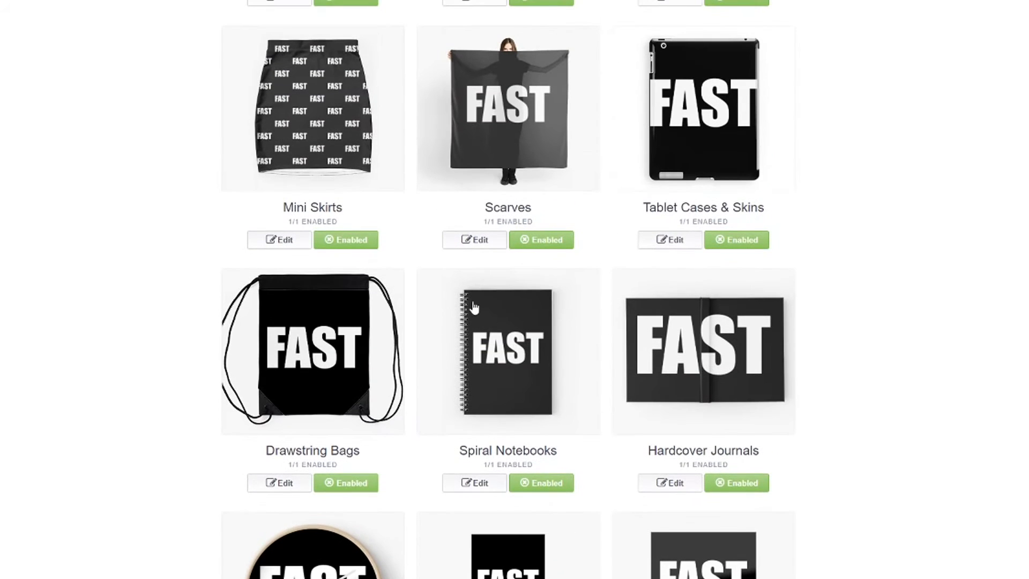
left_click(481, 242)
left_click_drag(404, 406, 410, 418)
scroll(519, 395, "down", 3)
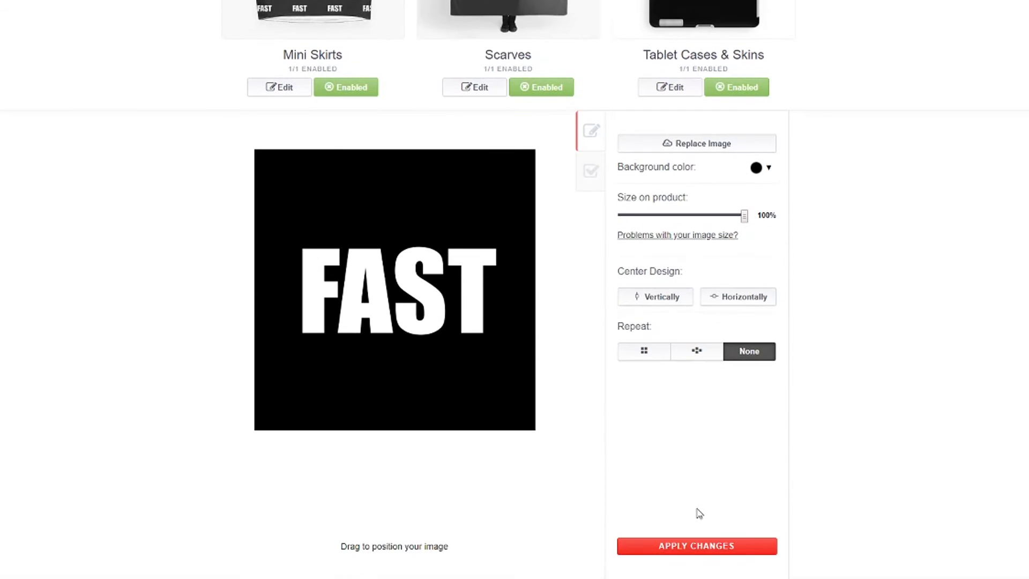
left_click(705, 546)
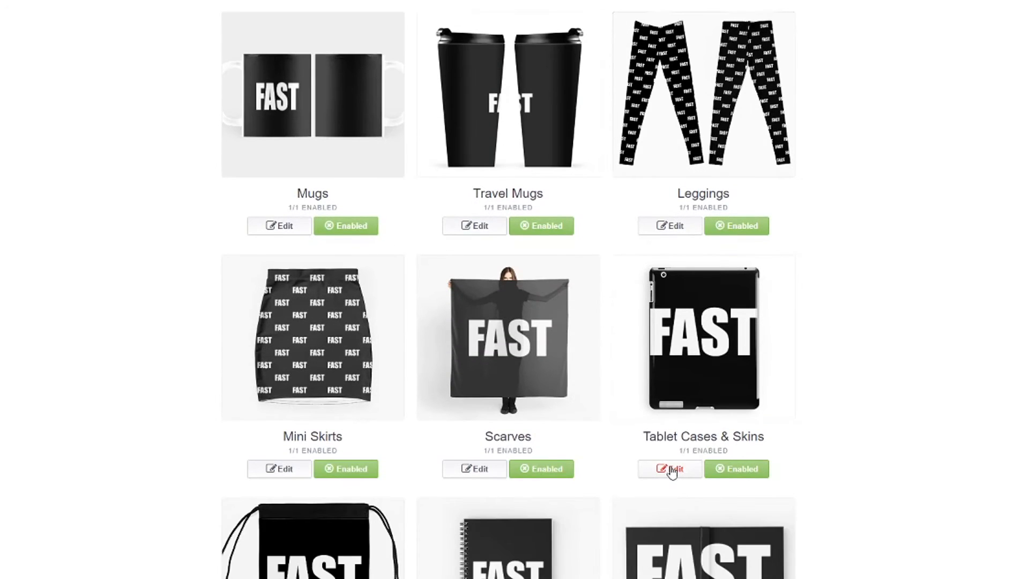
Step: On Tablet Cases & Skins, repeat the design in a staggered pattern at 9% size, and apply the changes
left_click(672, 470)
scroll(687, 472, "down", 4)
left_click_drag(689, 418, 664, 423)
left_click(696, 553)
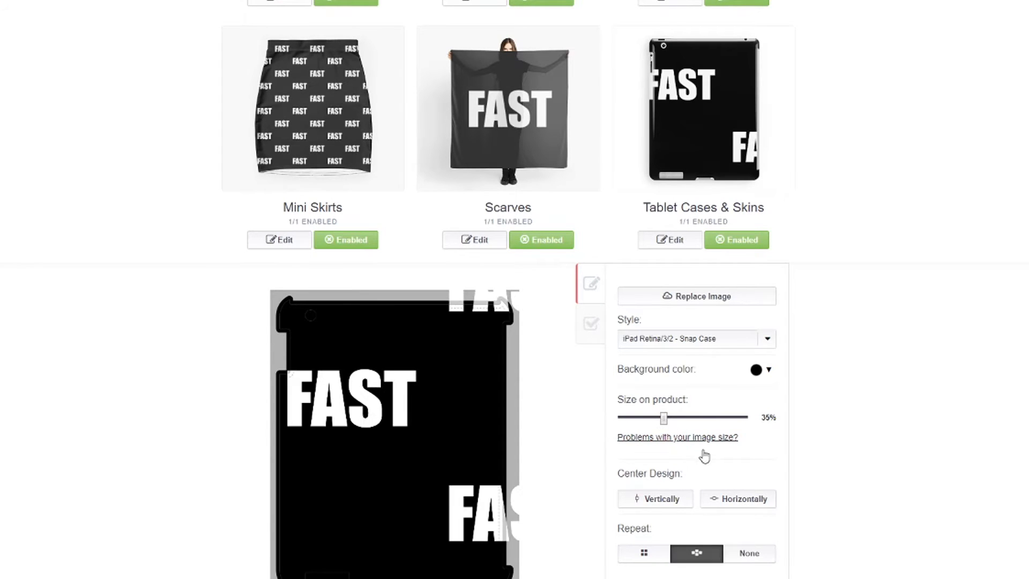
left_click_drag(663, 419, 634, 424)
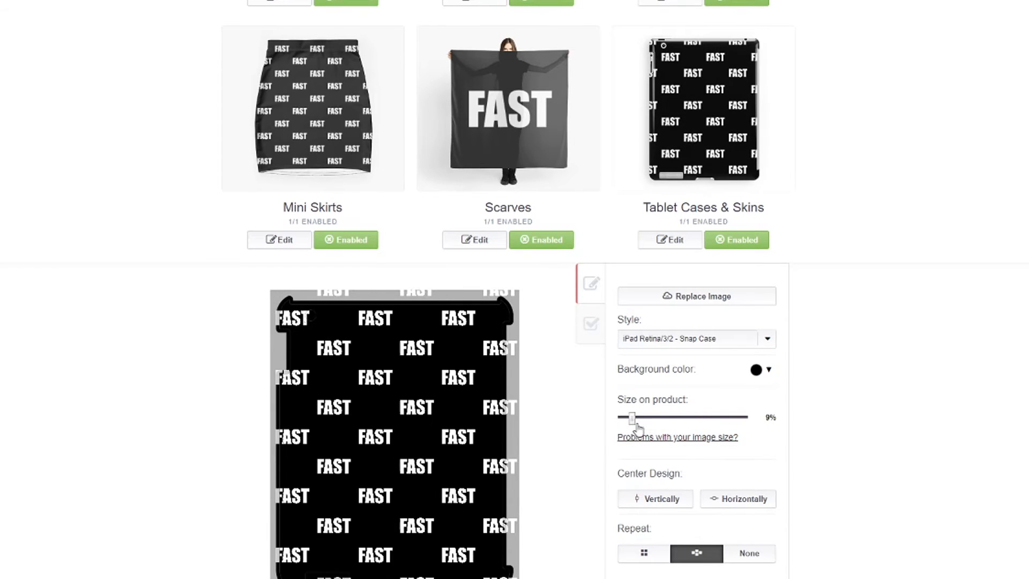
scroll(749, 532, "down", 2)
left_click(727, 575)
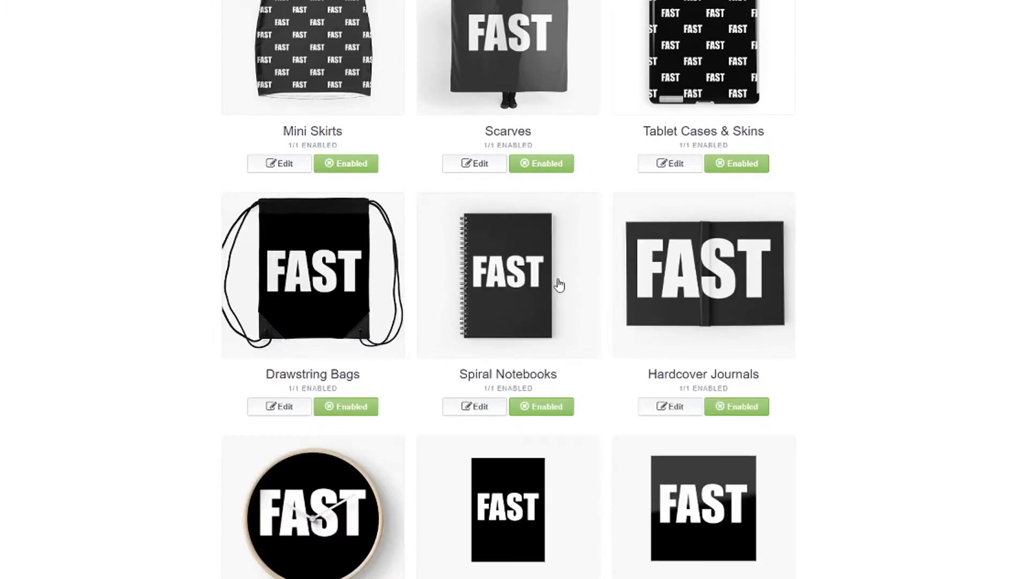
Step: On Drawstring Bags, reduce the design size to 41% and apply the changes
left_click(291, 410)
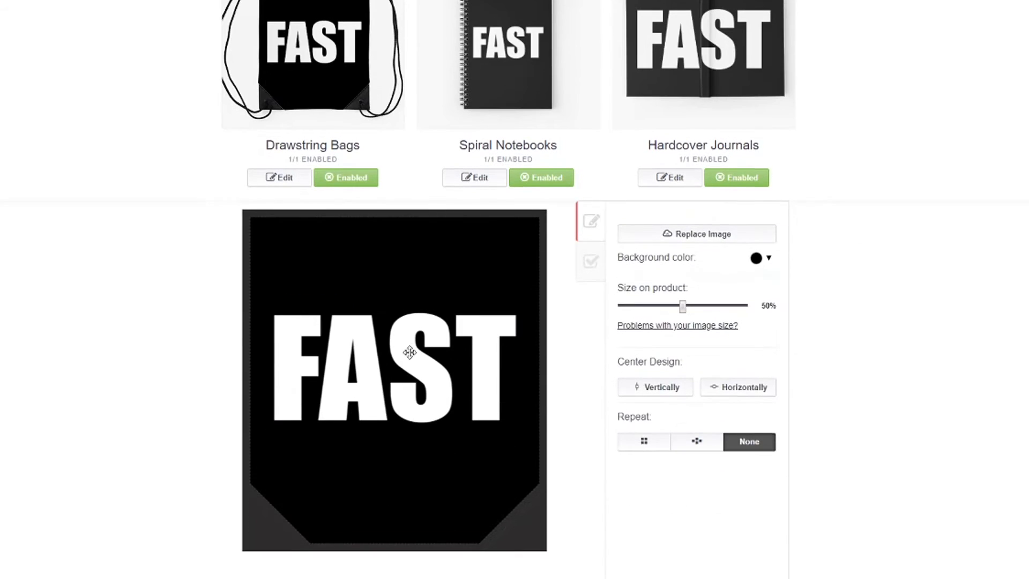
left_click_drag(680, 307, 673, 310)
scroll(714, 336, "down", 6)
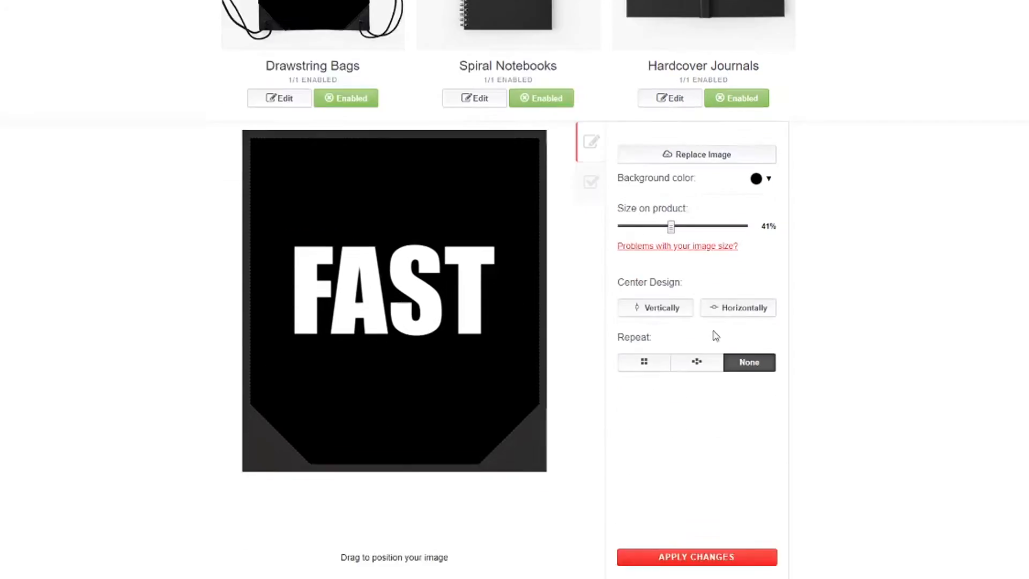
left_click(742, 411)
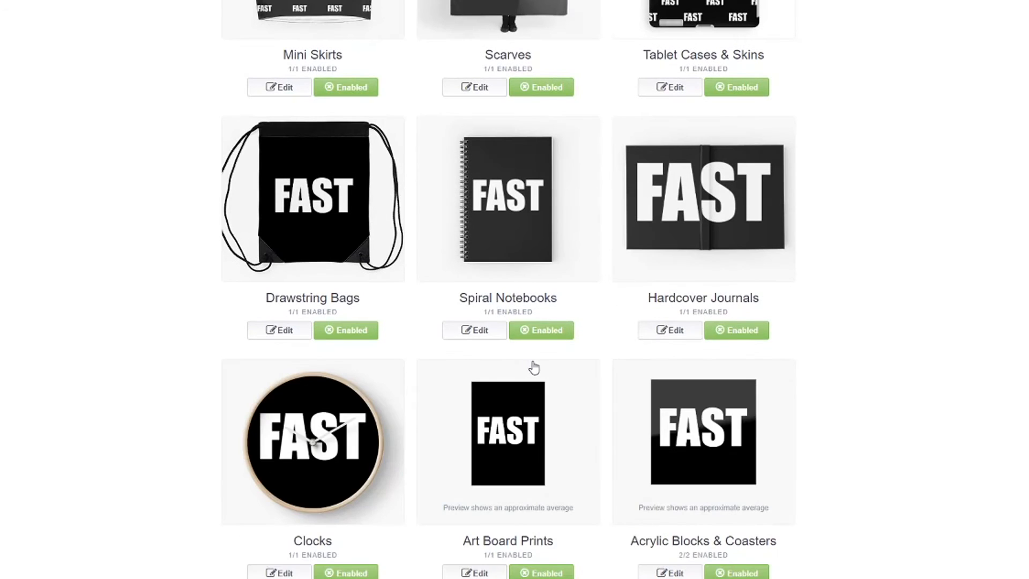
Step: On Spiral Notebooks, reduce the design size to 29% and apply the changes
left_click(477, 330)
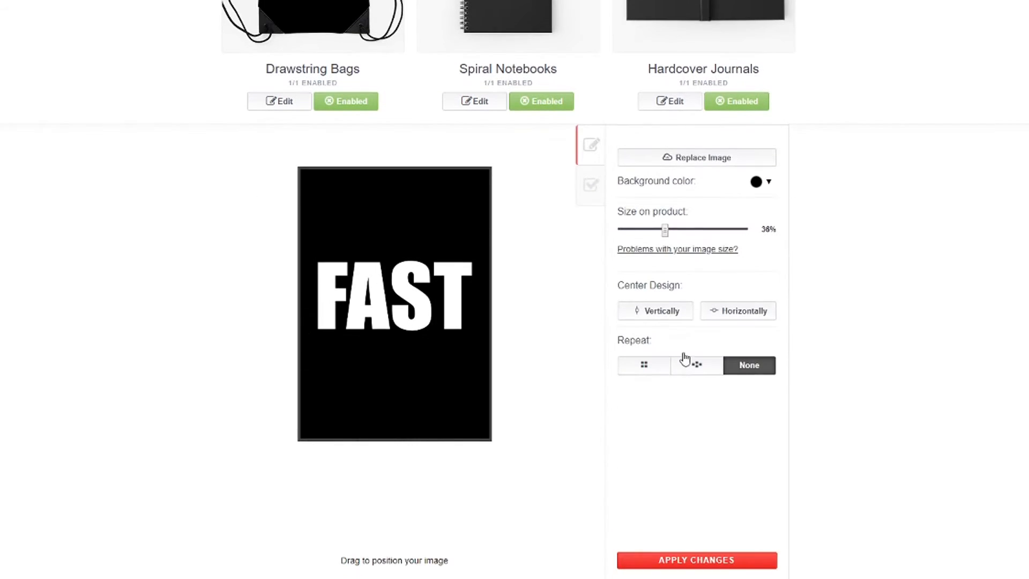
left_click_drag(663, 230, 656, 230)
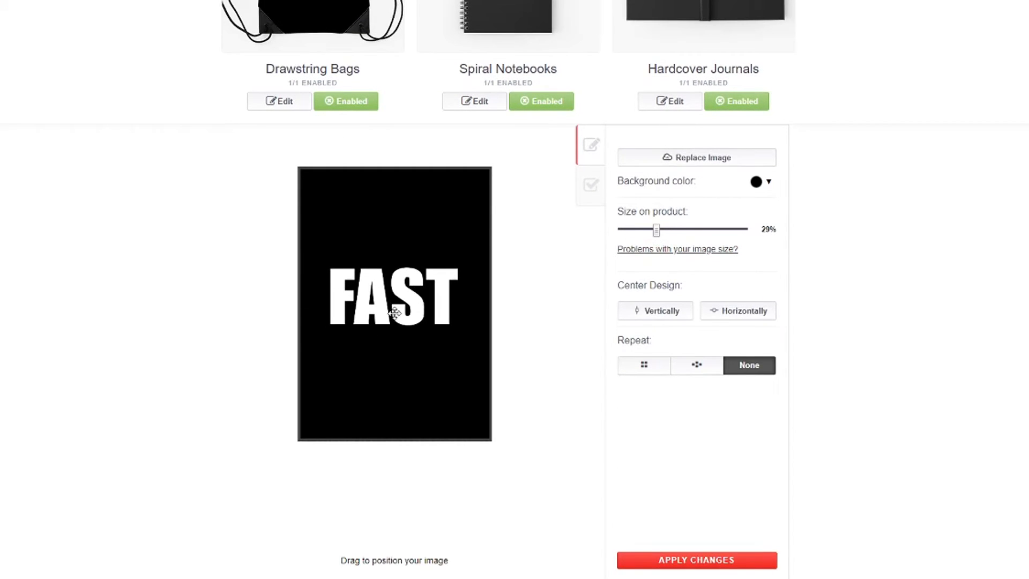
left_click(680, 559)
Step: On Hardcover Journals, reduce the design size to 30%, move it onto the right-hand cover panel, and apply the changes
left_click(667, 408)
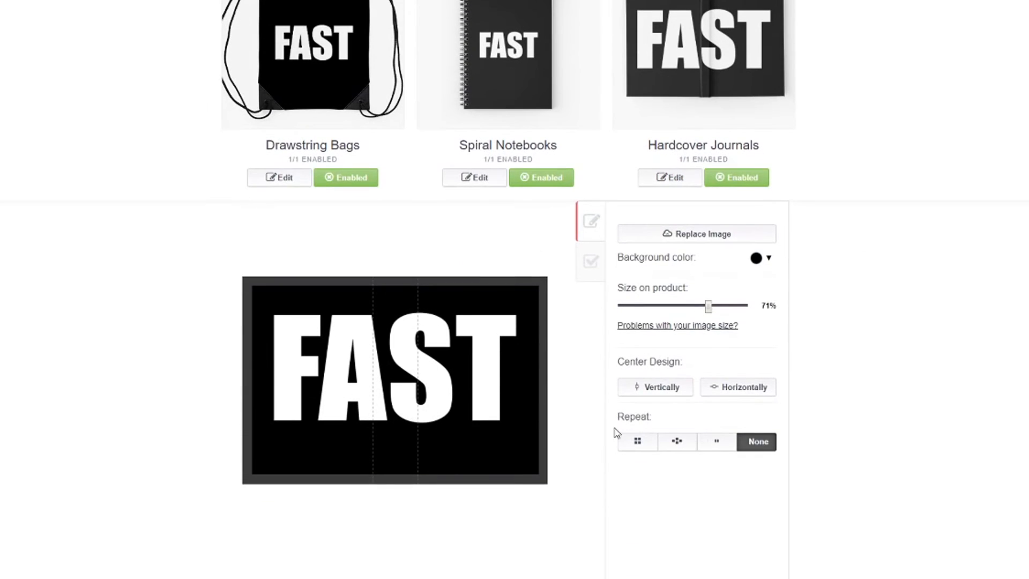
left_click_drag(711, 310, 651, 310)
left_click_drag(432, 374, 512, 374)
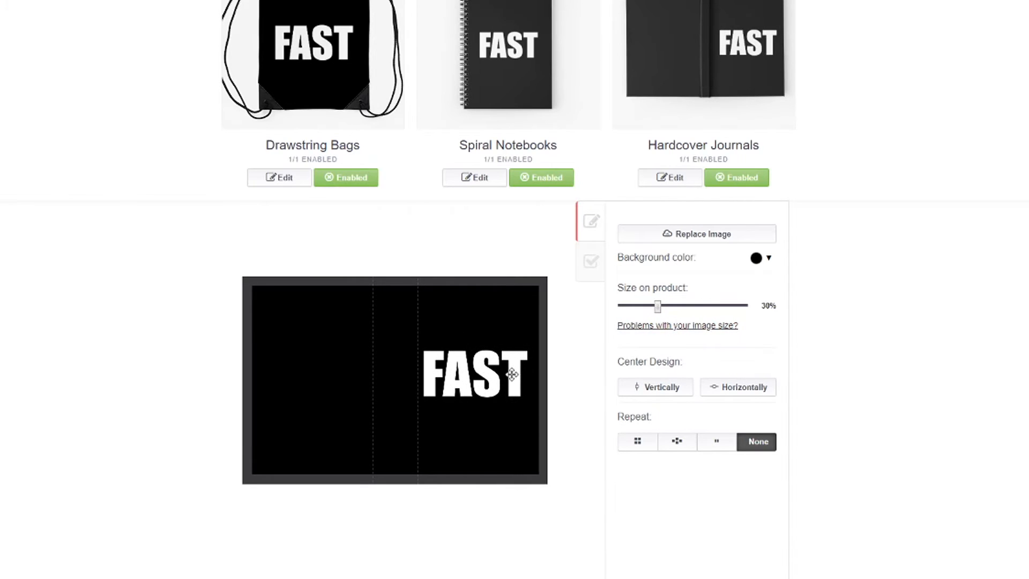
scroll(533, 375, "down", 3)
left_click(696, 485)
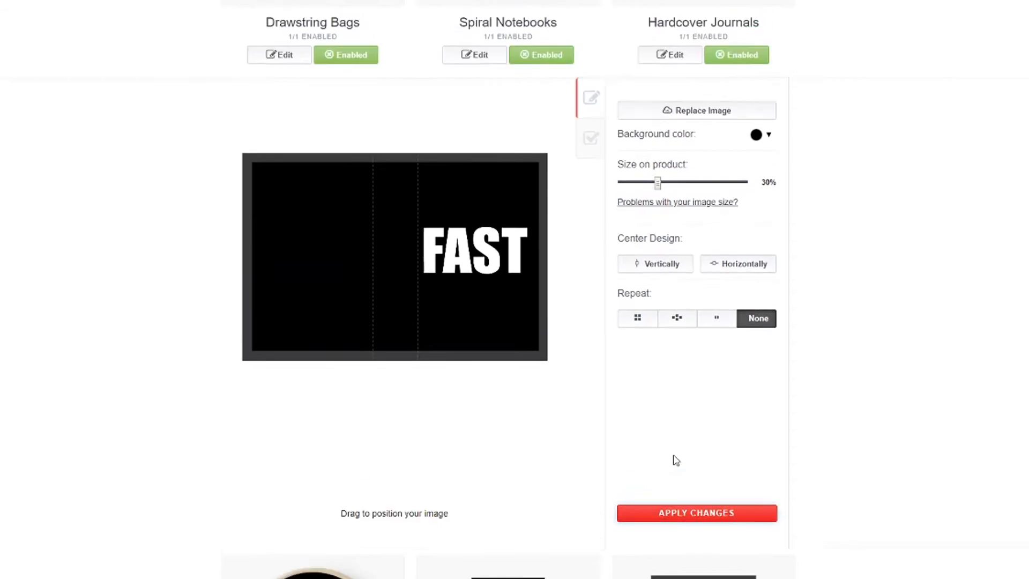
Step: On Clocks, reduce the design size to 29%, place it centered below the clock hands, and apply the changes
scroll(601, 380, "down", 5)
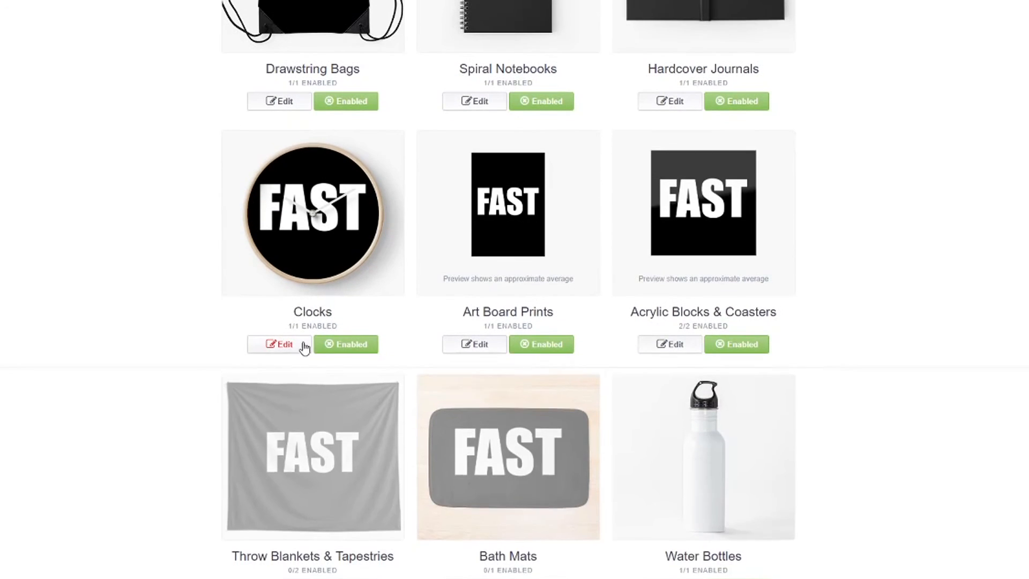
left_click(295, 346)
left_click_drag(688, 248, 671, 251)
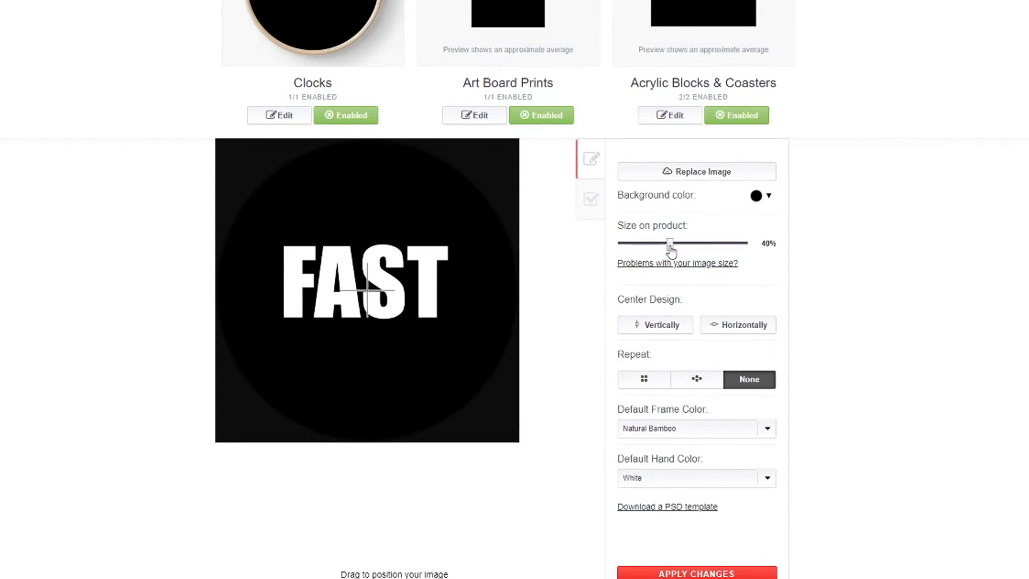
scroll(462, 324, "up", 1)
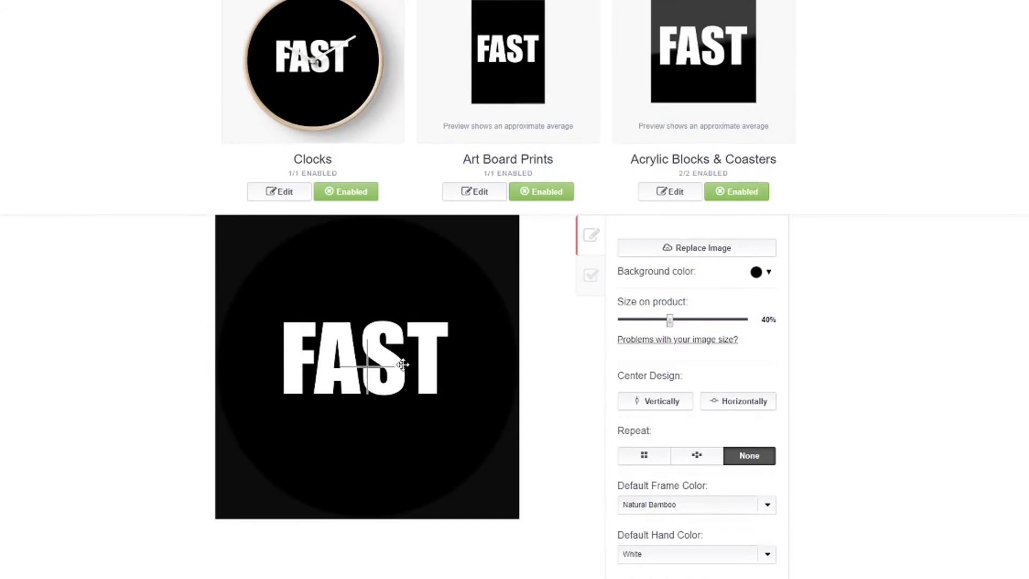
left_click_drag(400, 369, 408, 451)
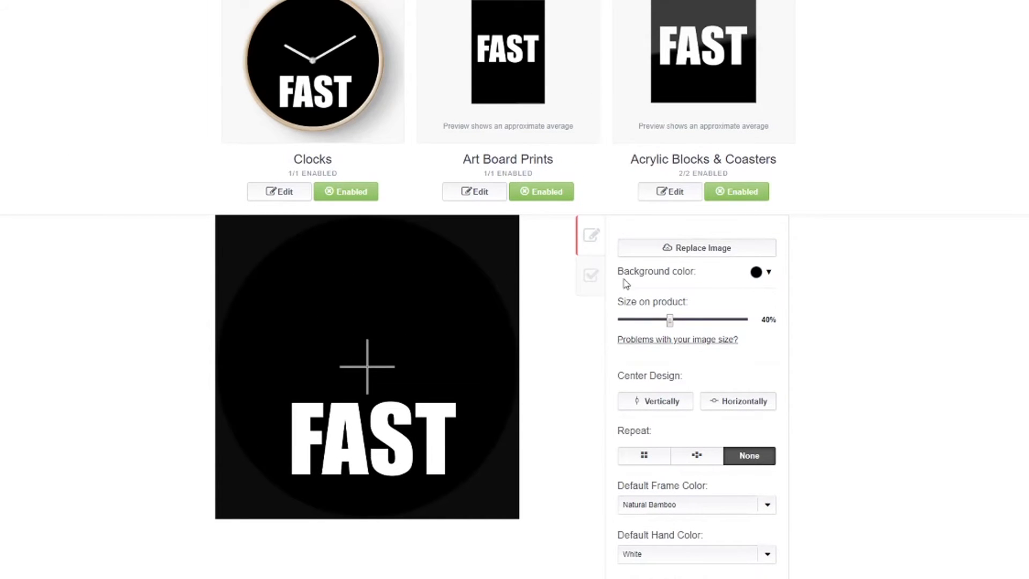
left_click_drag(671, 321, 656, 322)
left_click_drag(413, 424, 404, 446)
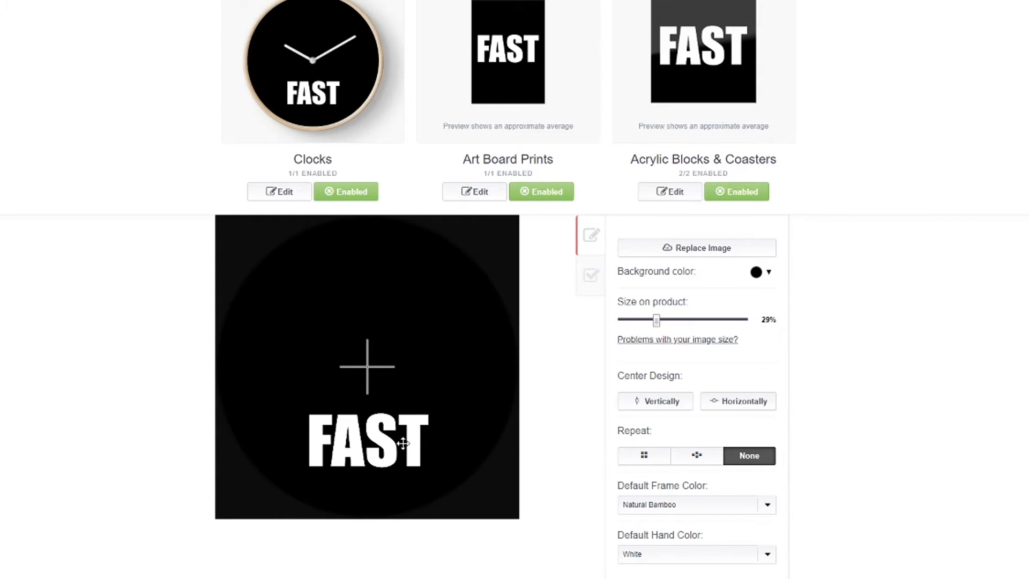
scroll(428, 416, "down", 3)
left_click(652, 498)
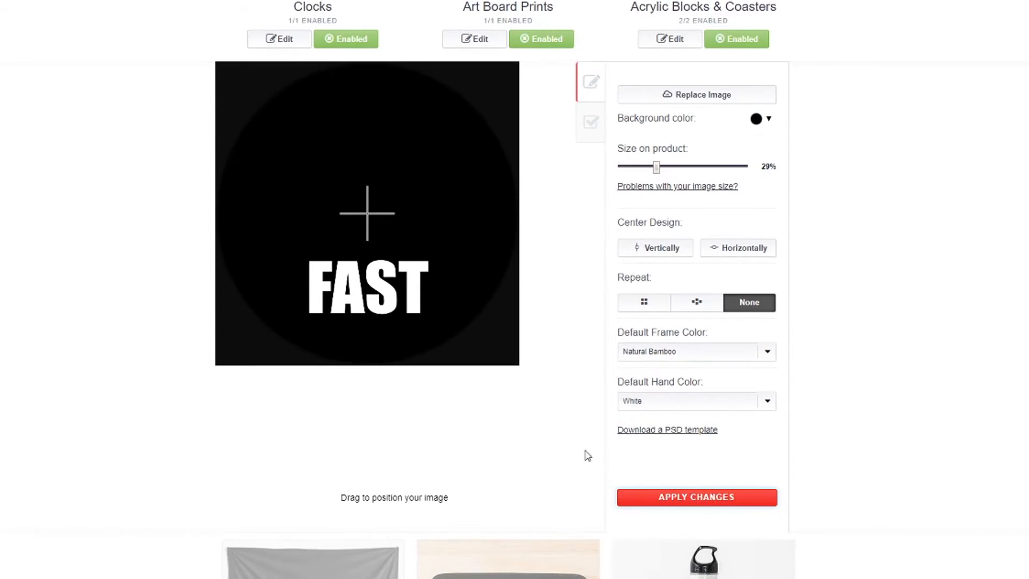
Step: On Art Board Prints, nudge the design slightly right and down, and apply the changes
scroll(504, 402, "up", 5)
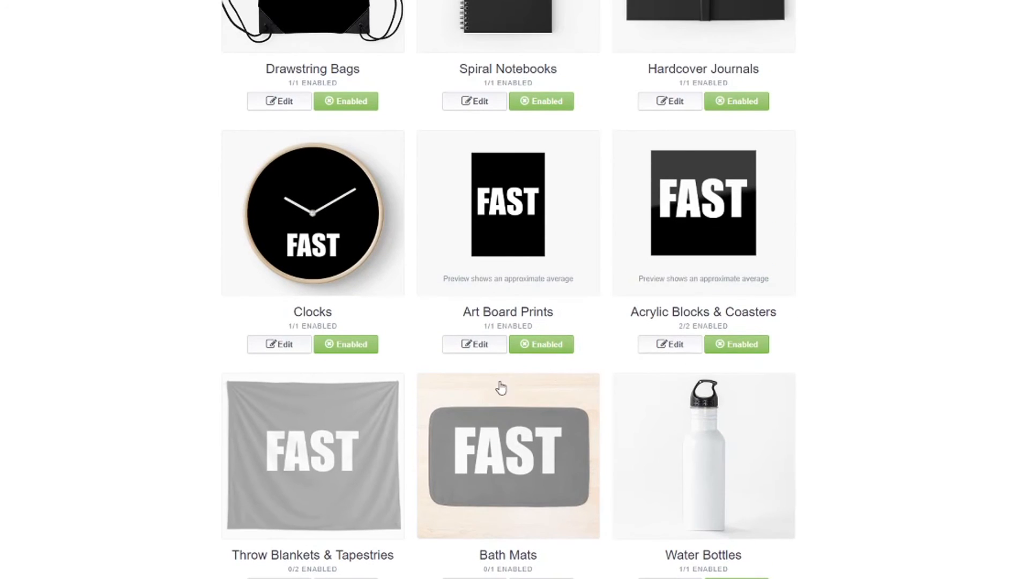
left_click(472, 344)
left_click_drag(429, 432, 436, 439)
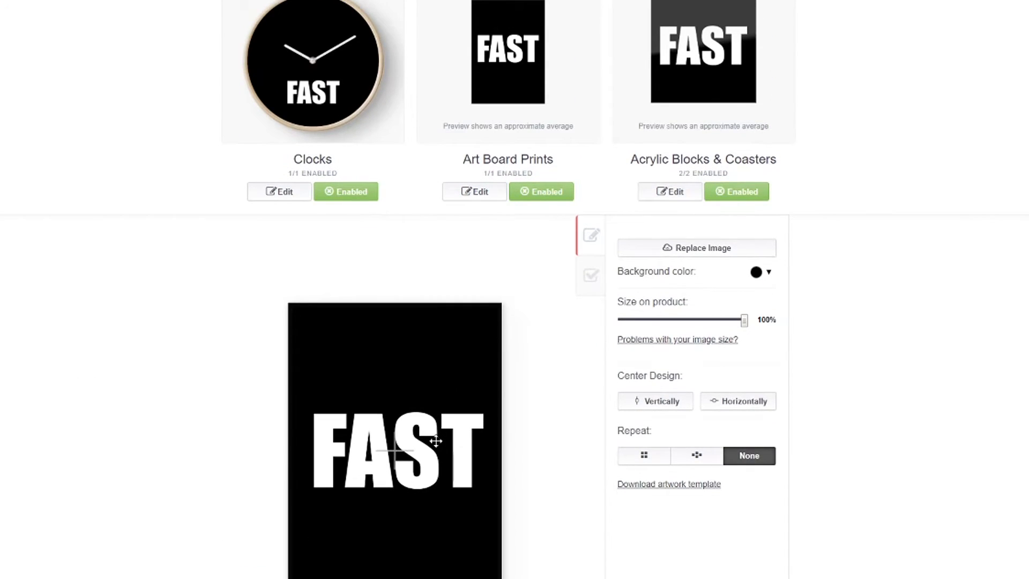
scroll(466, 418, "down", 3)
left_click(670, 499)
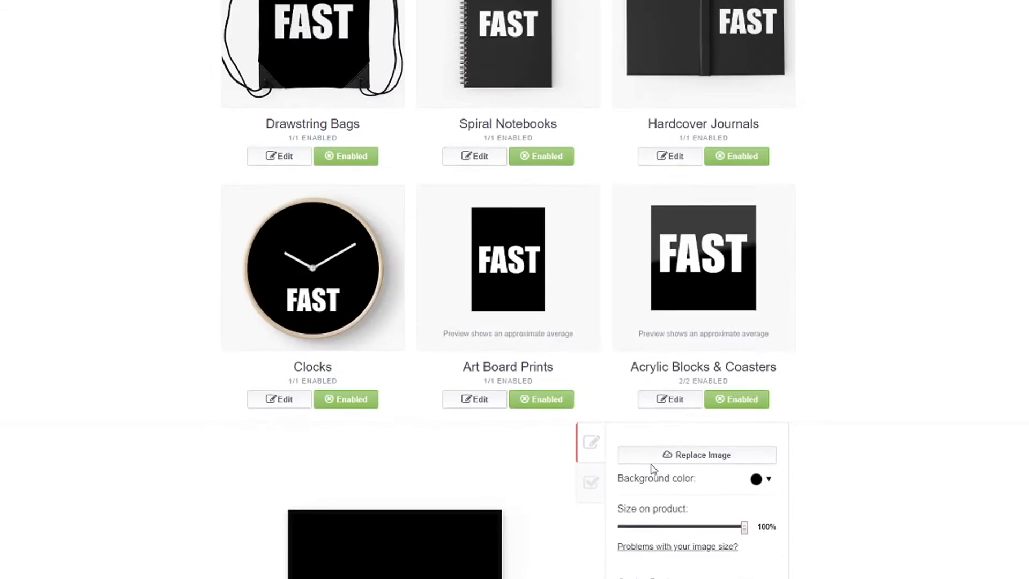
Step: On Acrylic Blocks & Coasters, move the design slightly down toward the center and apply the changes
left_click(665, 421)
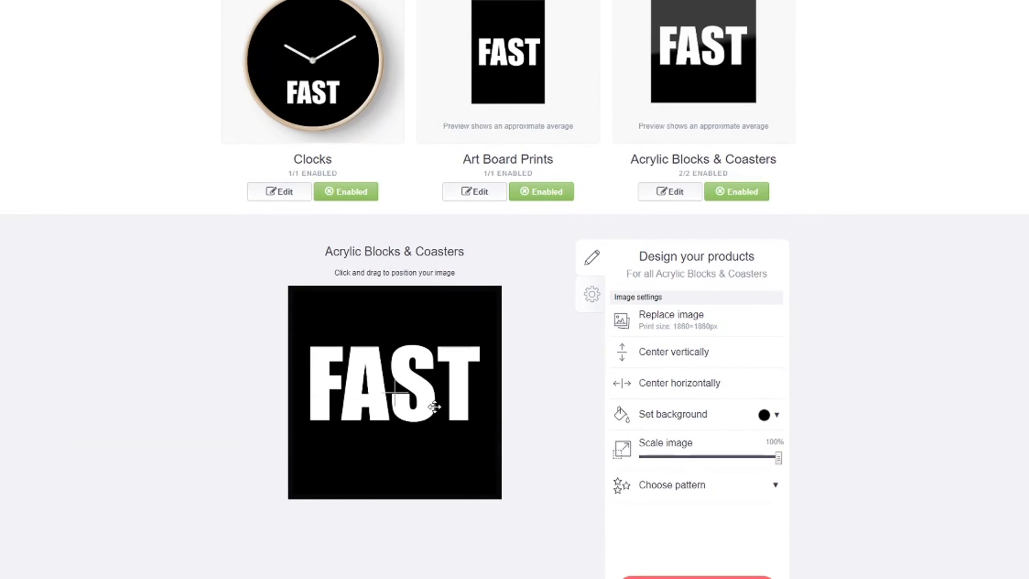
left_click_drag(434, 406, 436, 418)
left_click(657, 576)
Step: Enable Throw Blankets & Tapestries, repeat the design in an offset grid pattern scaled to 24%, and apply the changes
scroll(456, 240, "down", 1)
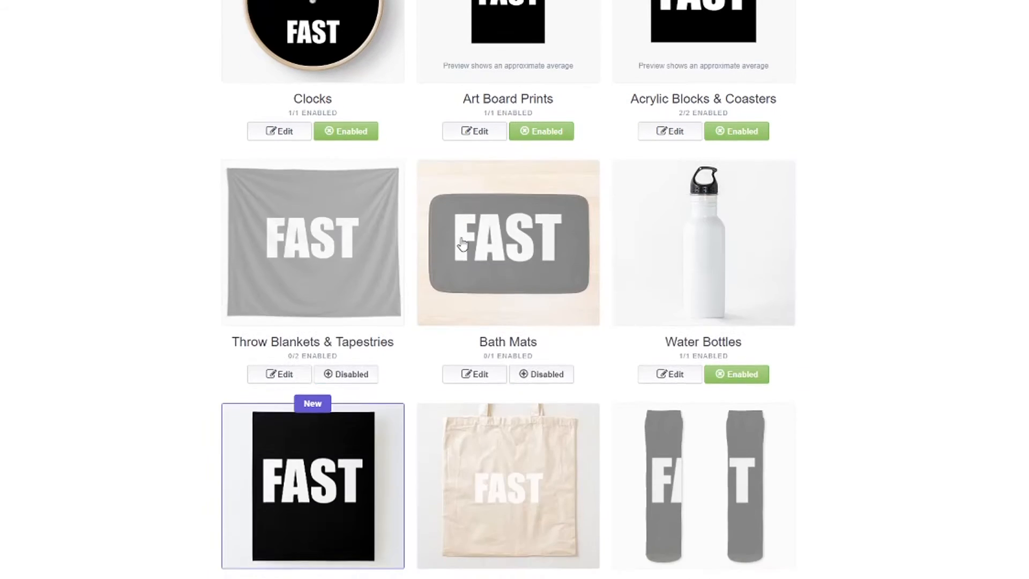
left_click(364, 360)
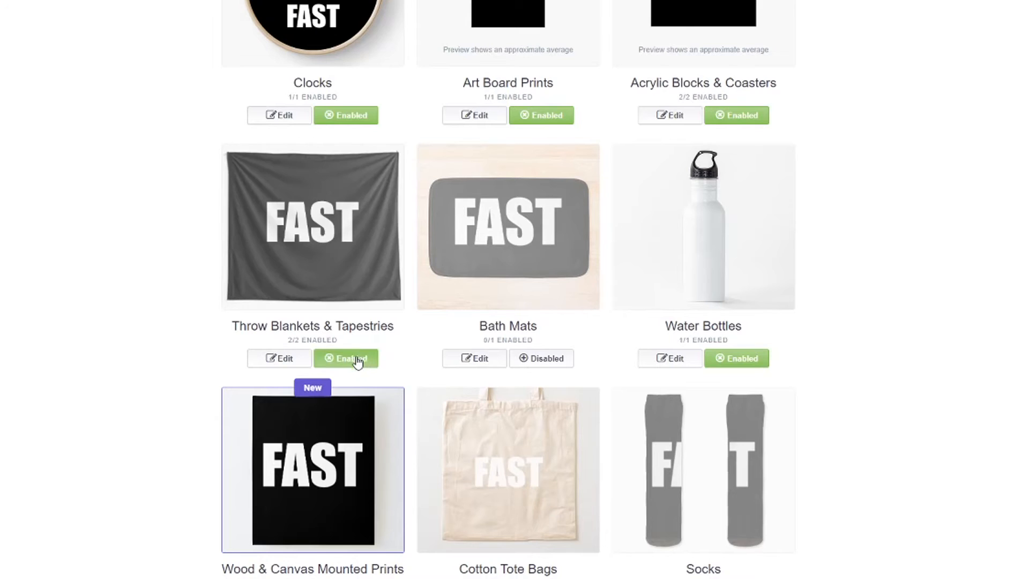
scroll(393, 178, "down", 1)
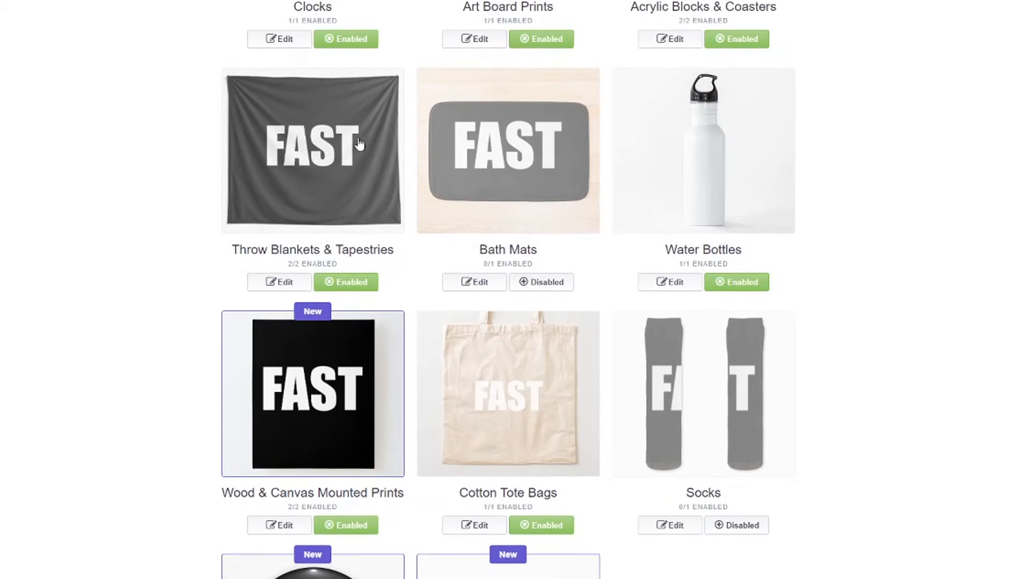
left_click(281, 283)
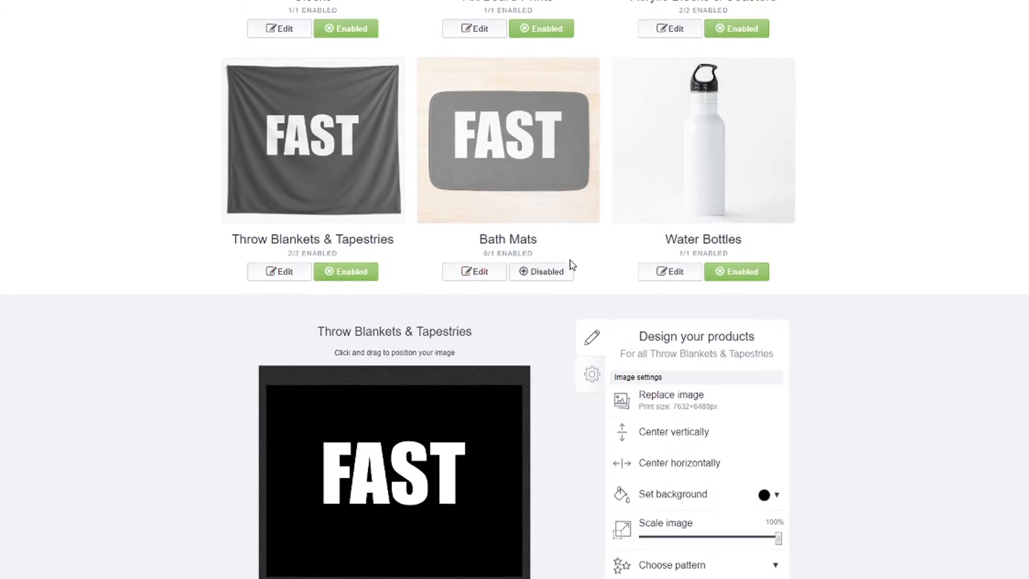
scroll(585, 293, "up", 5)
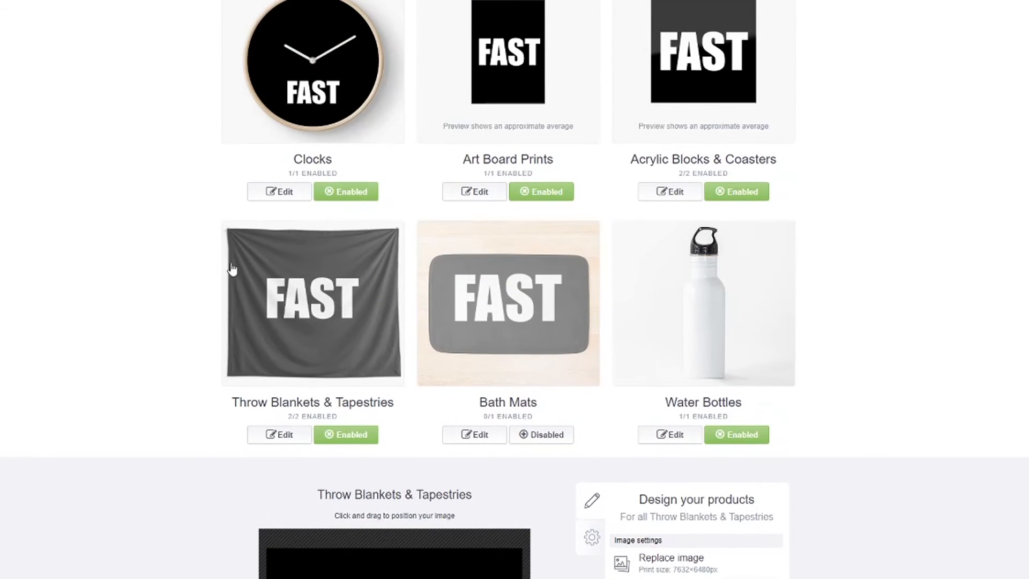
scroll(374, 244, "down", 3)
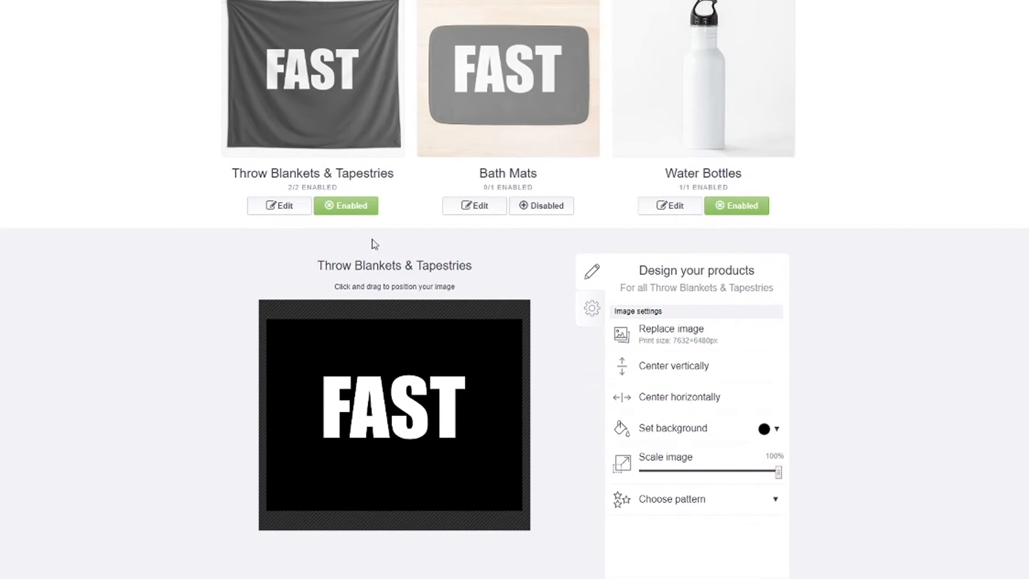
left_click(757, 500)
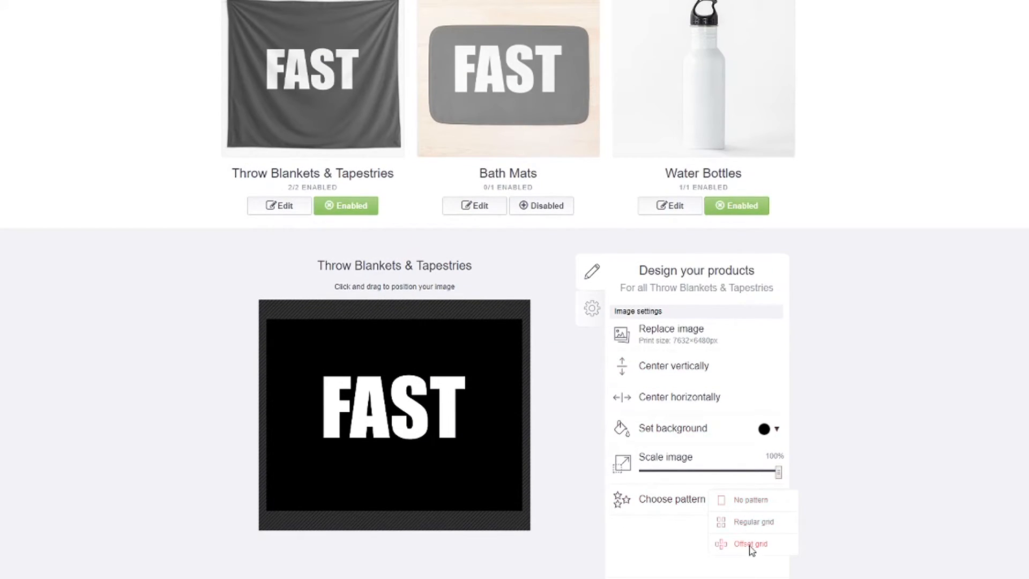
left_click(750, 544)
left_click_drag(780, 478, 676, 483)
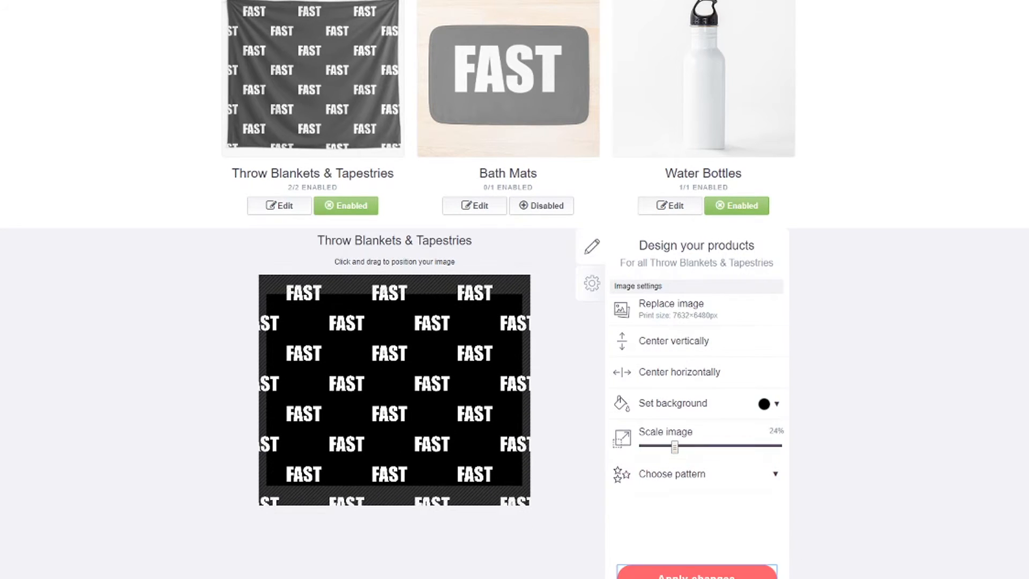
left_click(647, 560)
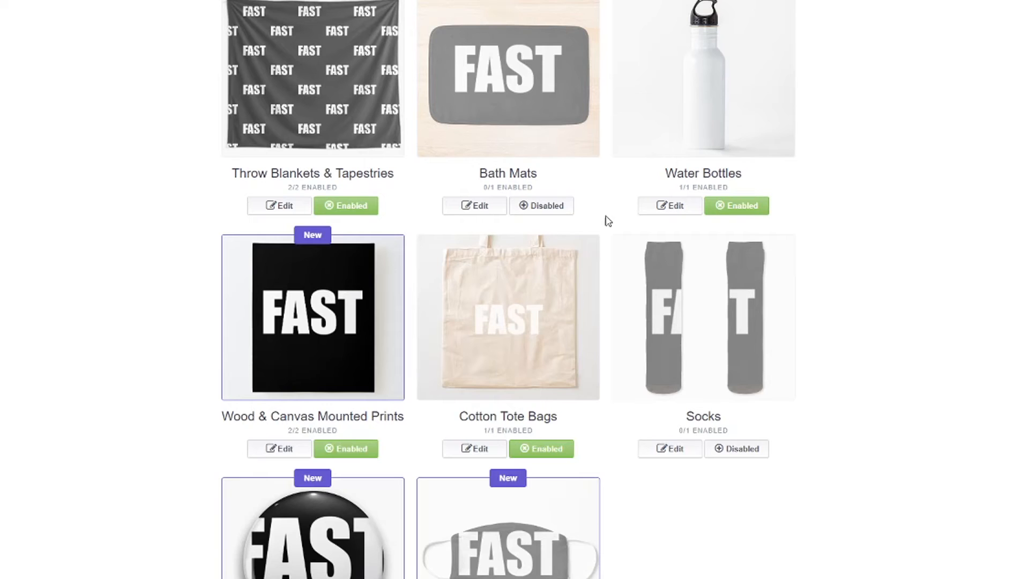
Step: Enable Bath Mats for the FAST design
left_click(534, 214)
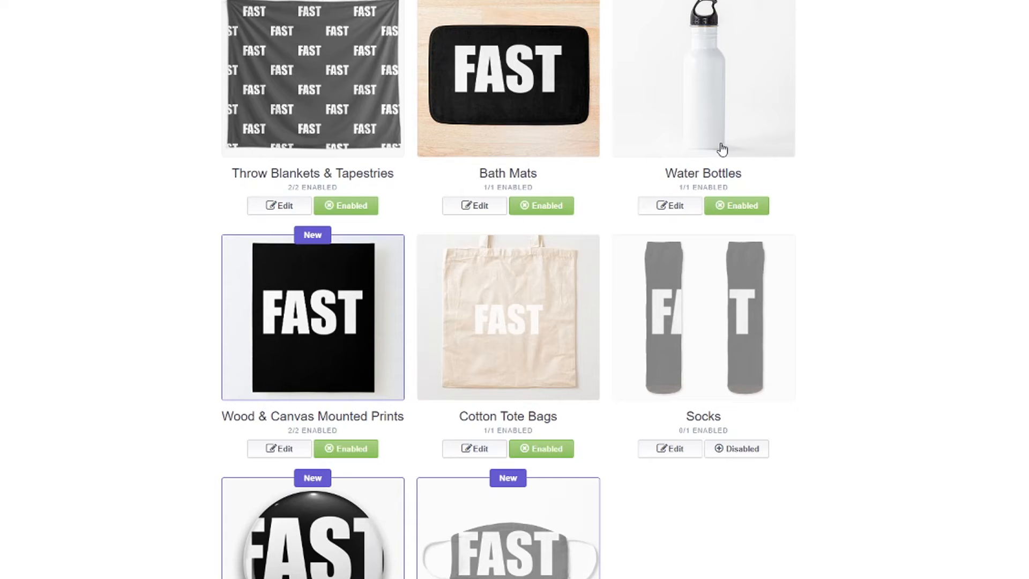
scroll(729, 154, "down", 3)
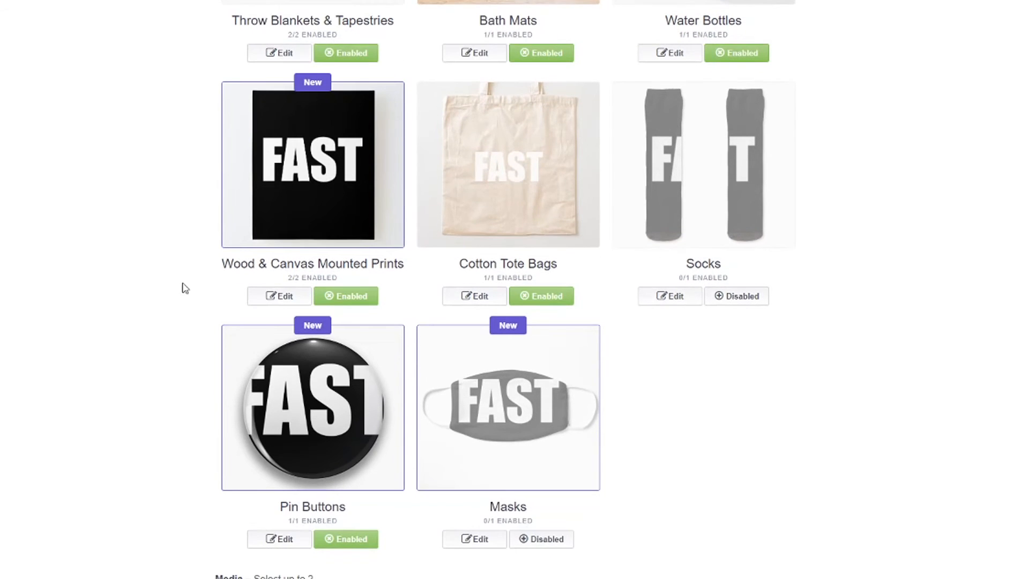
Step: On Wood & Canvas Mounted Prints, scale the design to 78%, move it down toward the center, and apply the changes
scroll(148, 299, "up", 4)
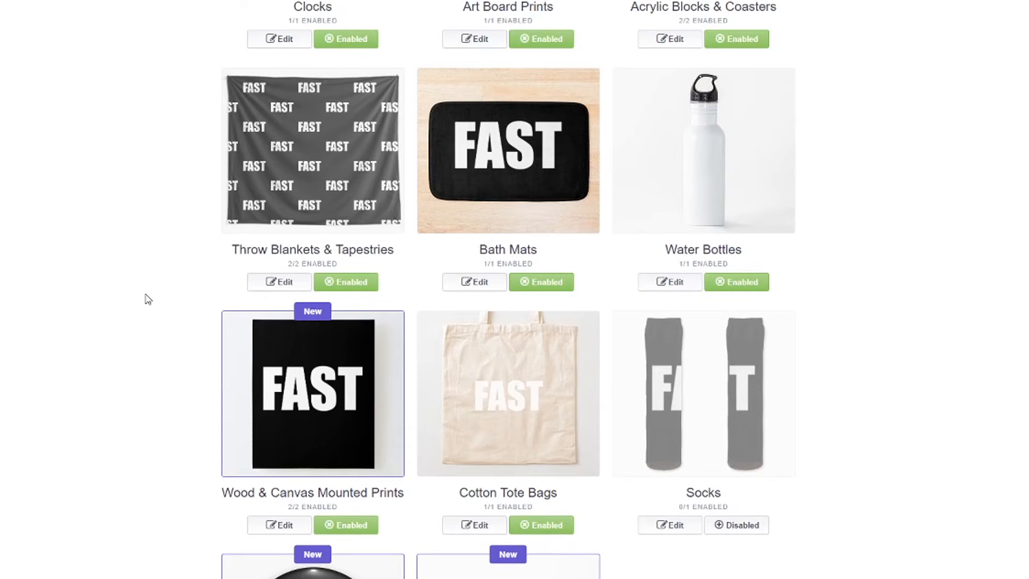
scroll(148, 299, "down", 1)
left_click(294, 450)
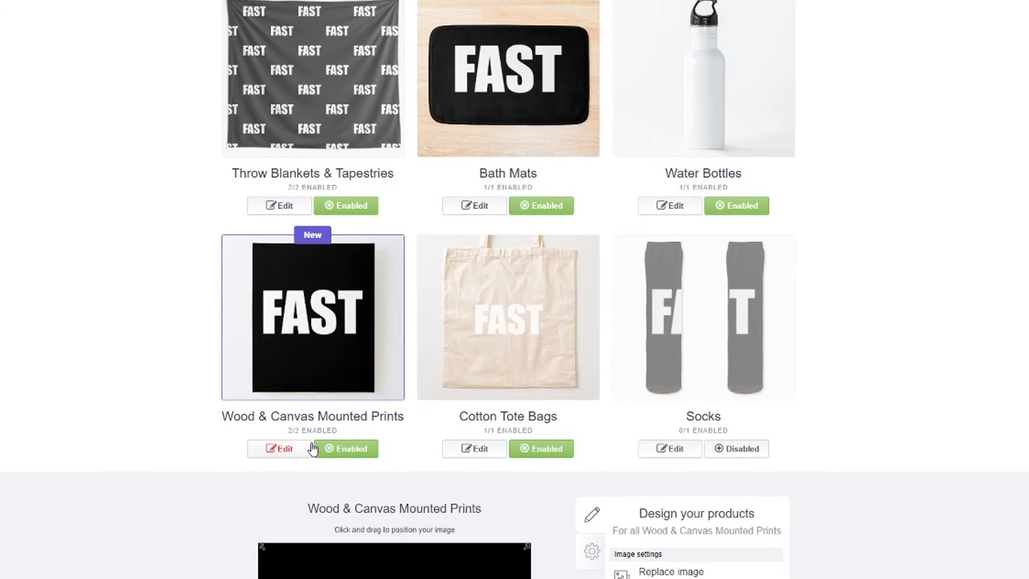
scroll(313, 449, "down", 4)
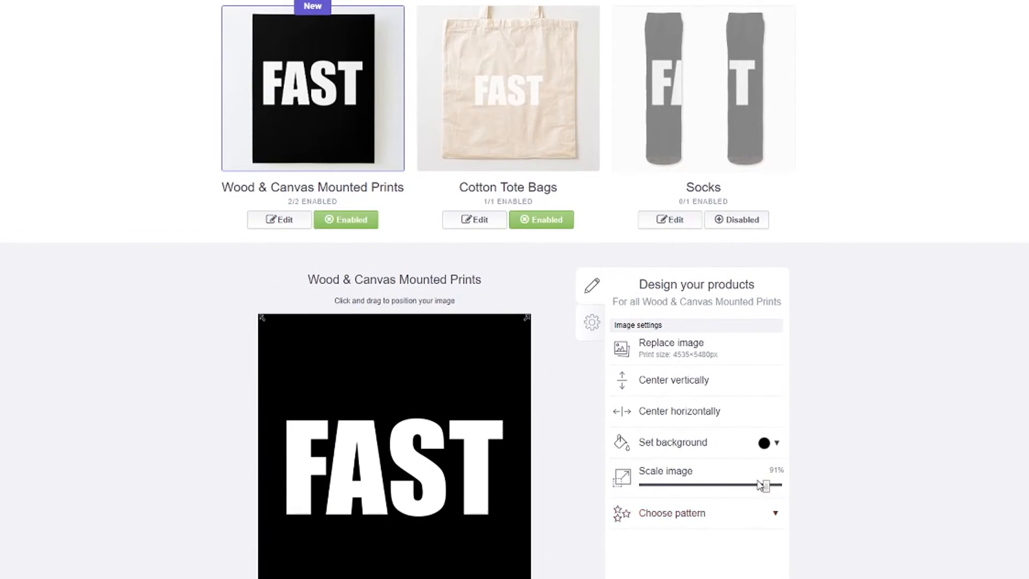
left_click(749, 486)
left_click_drag(441, 465, 434, 487)
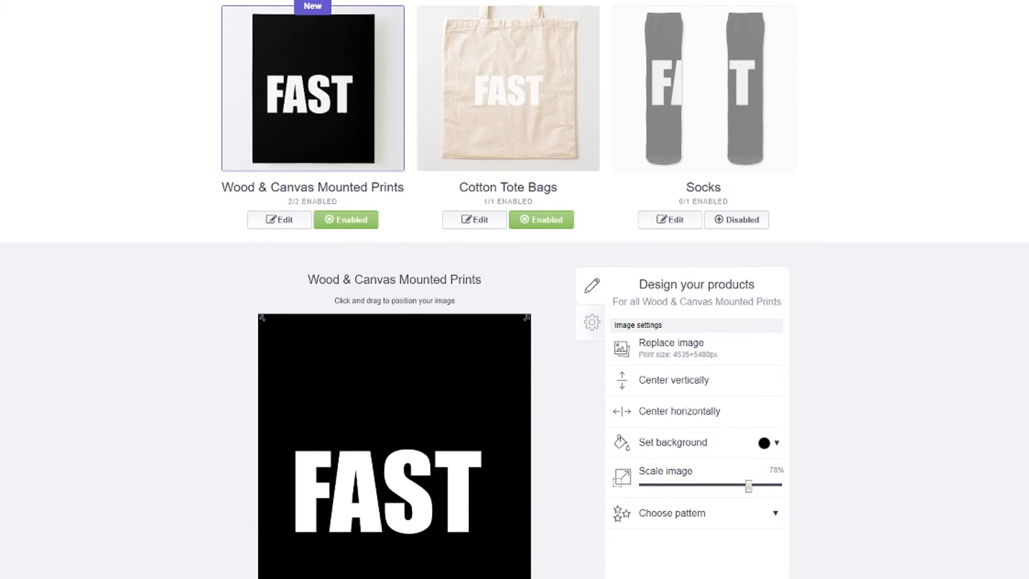
scroll(602, 439, "down", 3)
left_click(651, 382)
Step: Enable Socks, repeat the design in an offset grid pattern scaled to 17%, and apply the changes
scroll(507, 252, "up", 4)
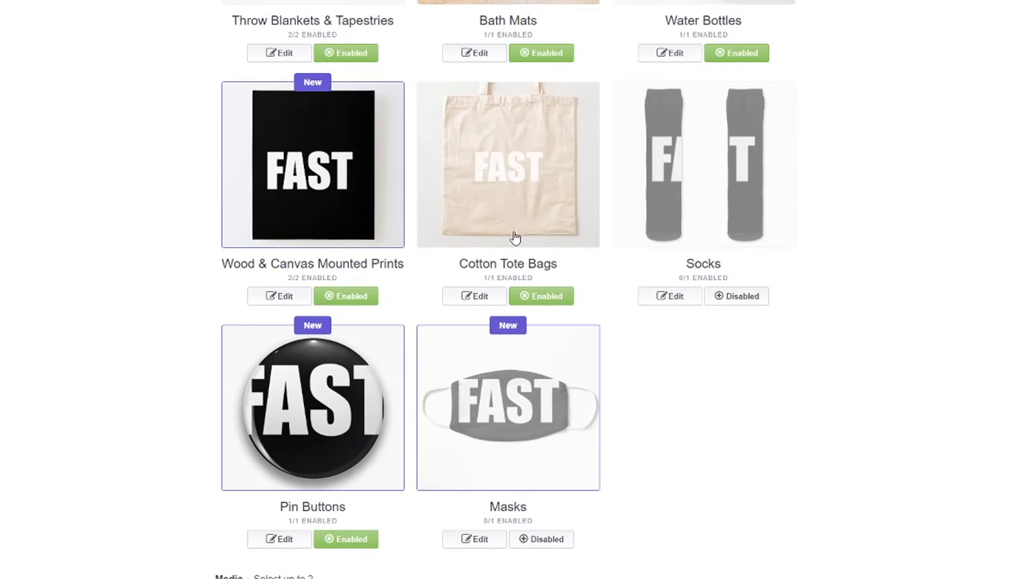
left_click(717, 298)
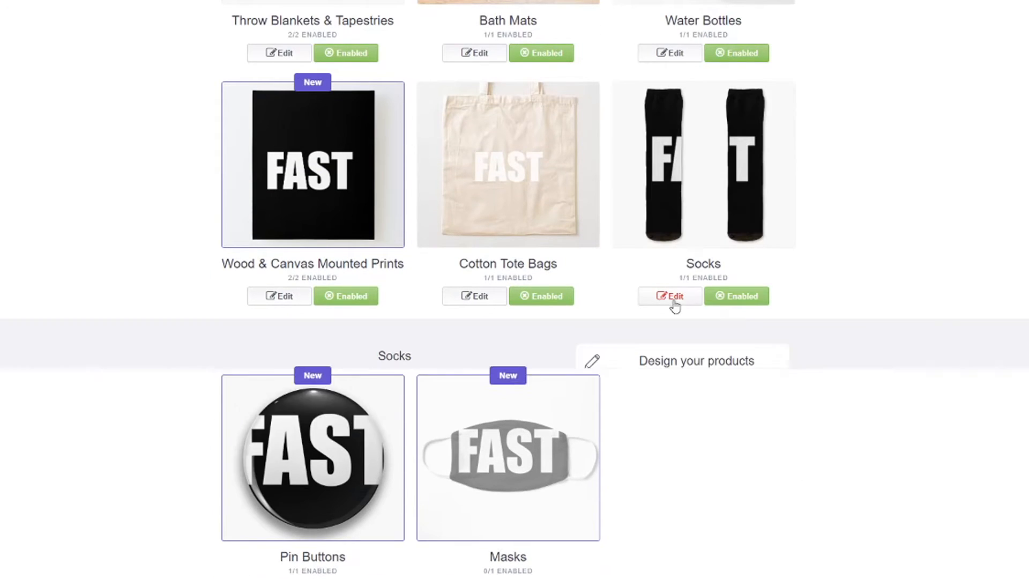
scroll(732, 515, "down", 3)
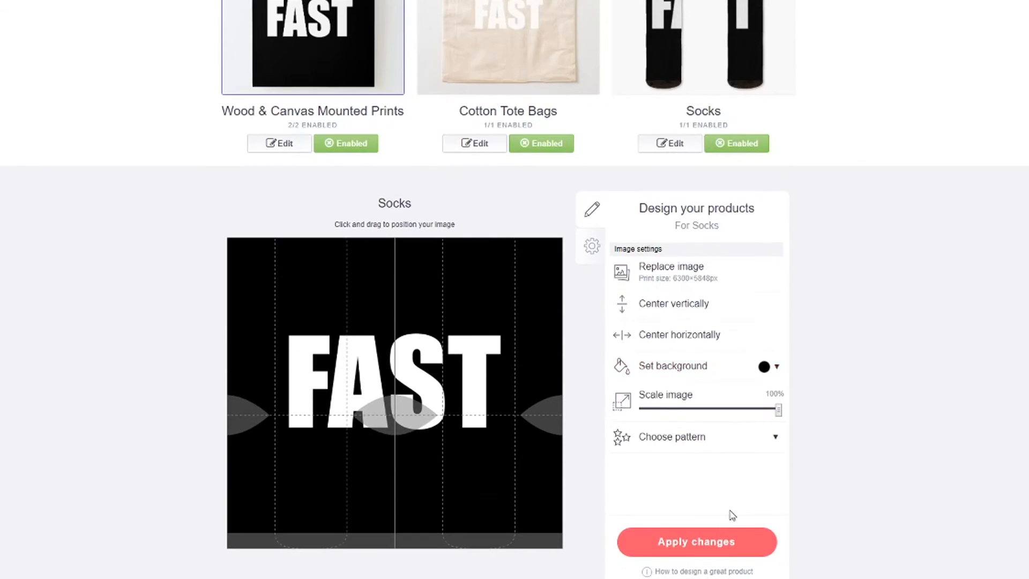
left_click(684, 443)
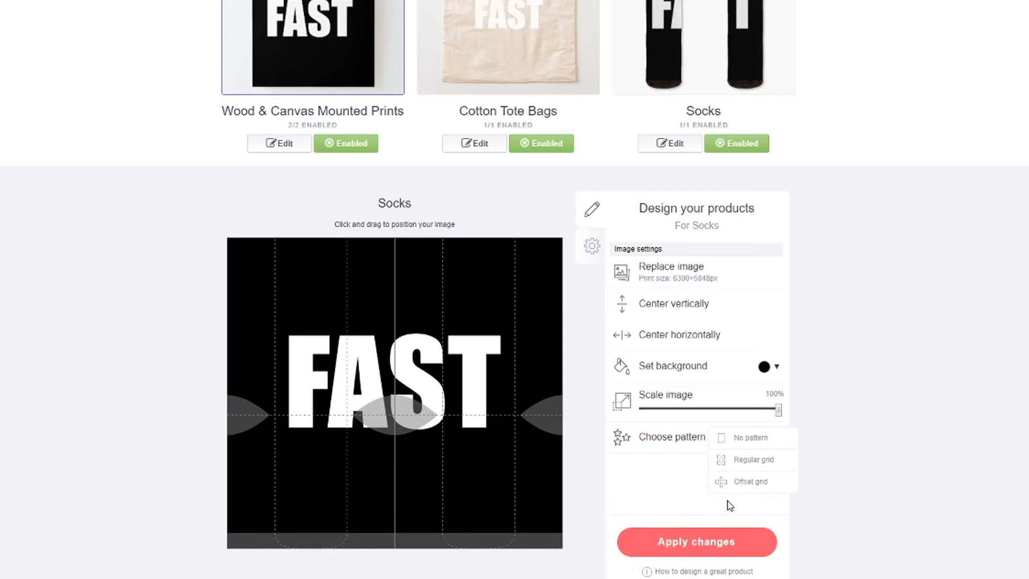
left_click(733, 483)
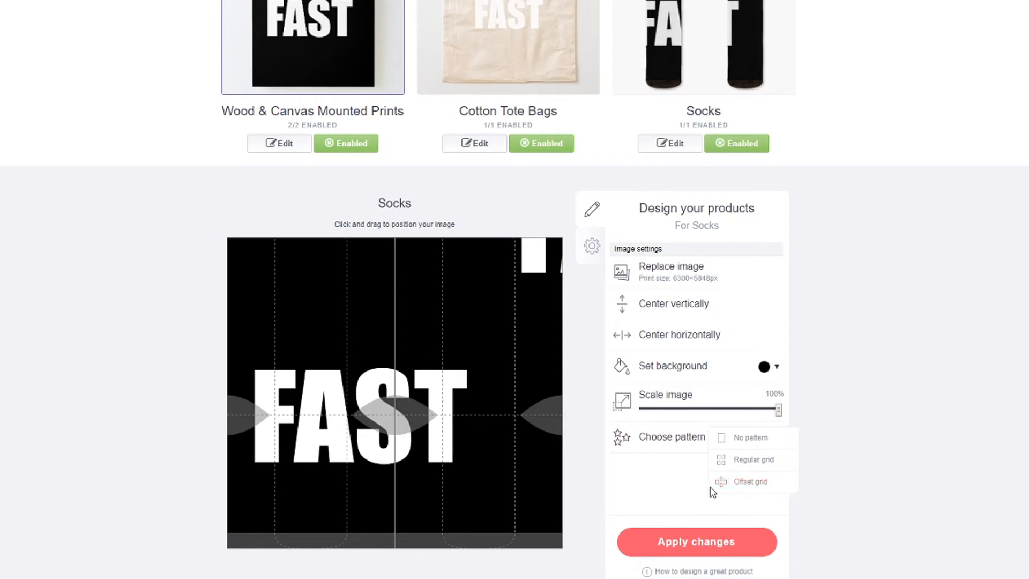
left_click_drag(778, 411, 666, 426)
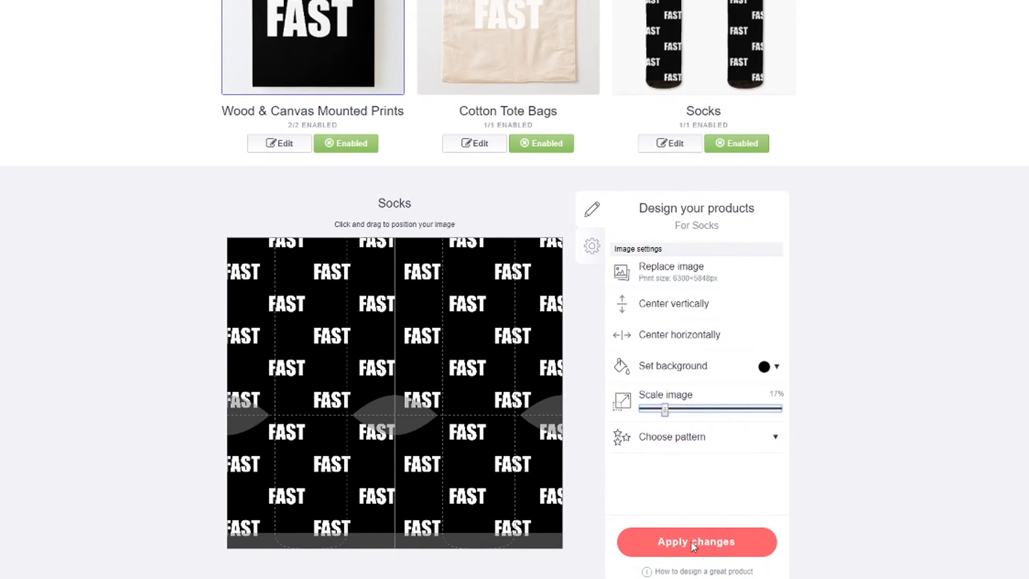
left_click(691, 541)
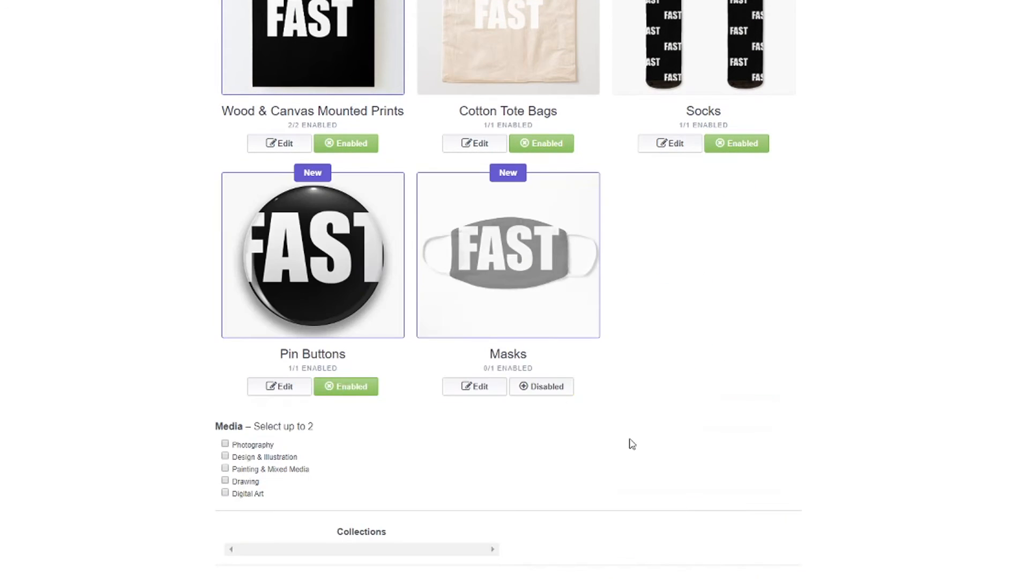
Step: On Pin Buttons, scale the design to 12%, position it in the center, and apply the changes
left_click(284, 387)
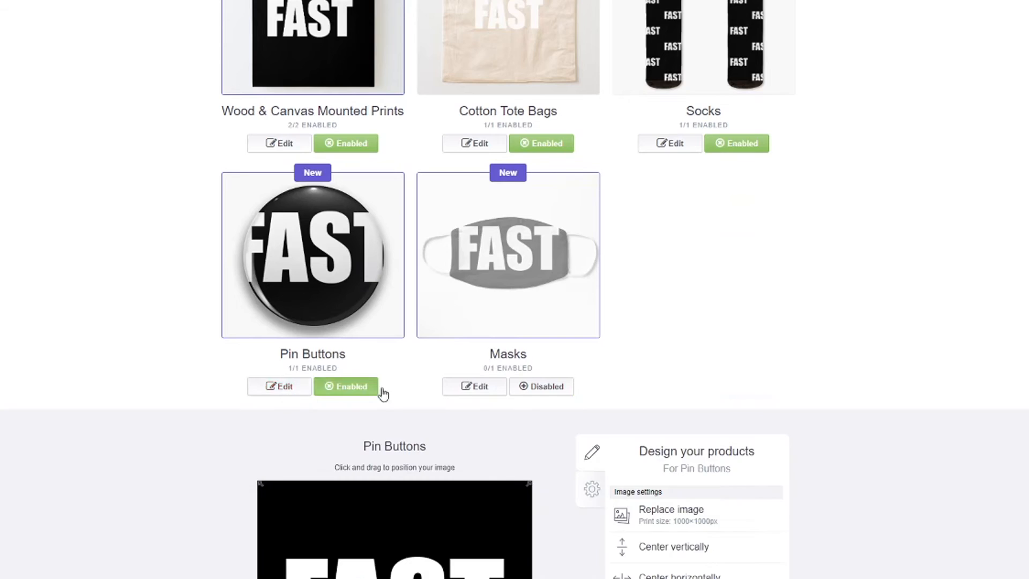
left_click_drag(674, 428, 658, 427)
left_click_drag(415, 391, 416, 399)
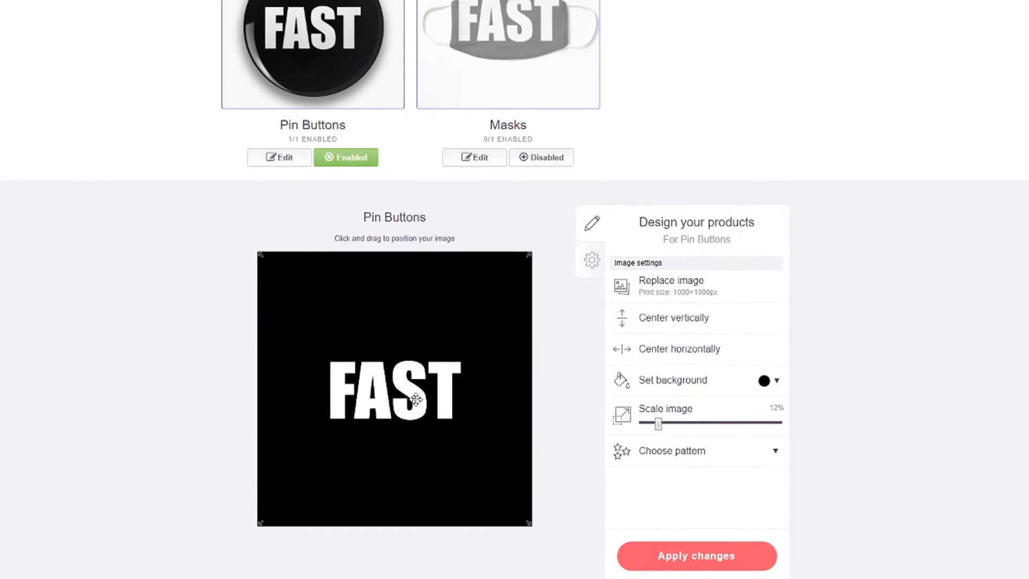
left_click(673, 558)
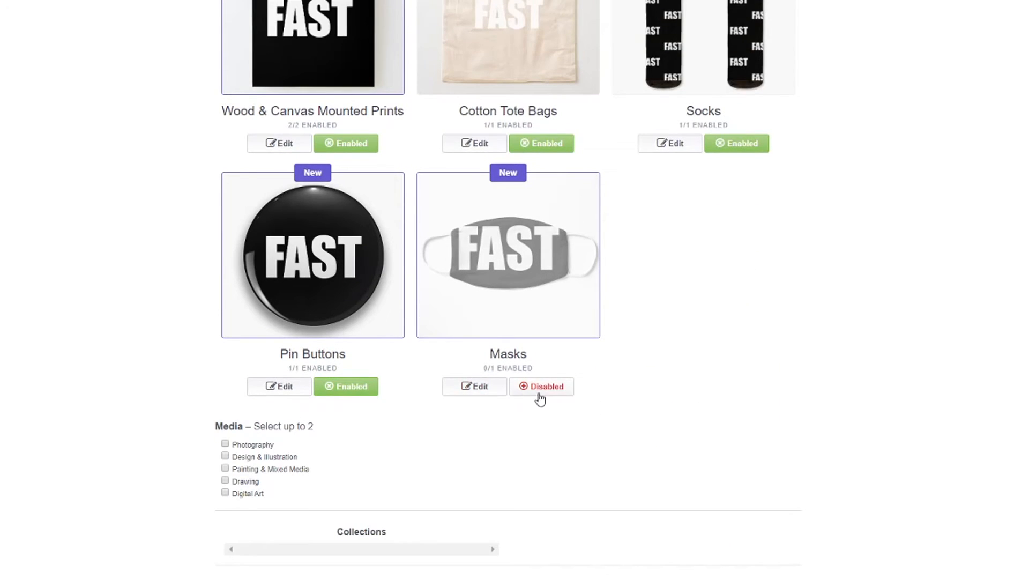
Step: Enable Masks, scale the design to 30%, and move it down to the center of the mask
left_click(540, 397)
left_click(487, 396)
scroll(536, 407, "down", 1)
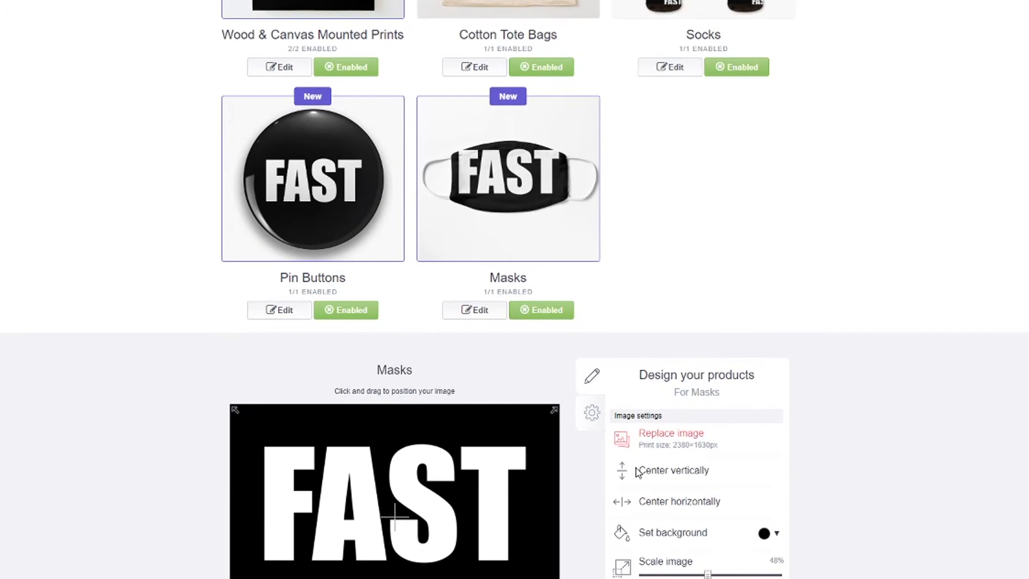
left_click_drag(698, 573, 683, 575)
scroll(561, 506, "down", 2)
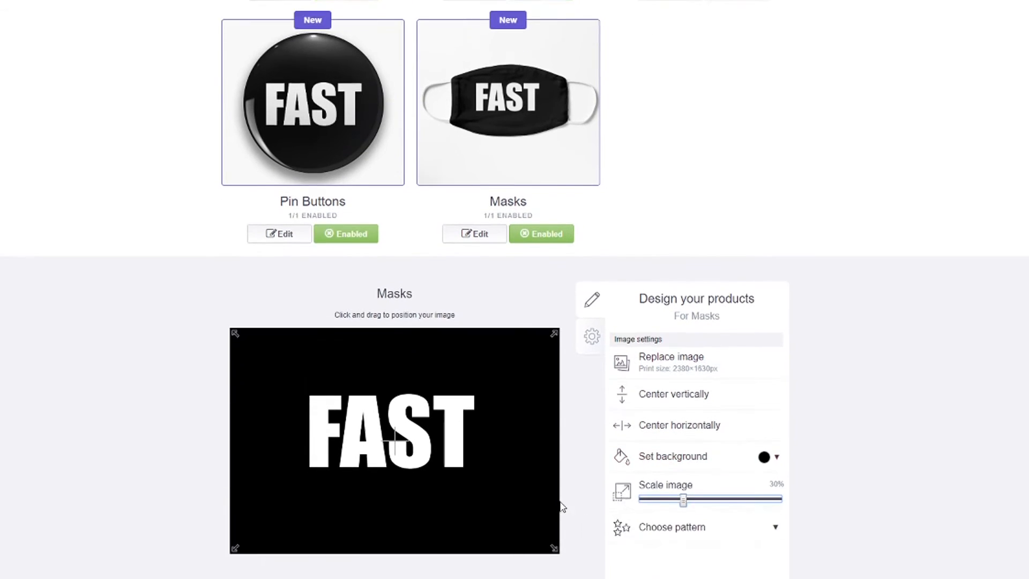
left_click_drag(410, 392, 411, 404)
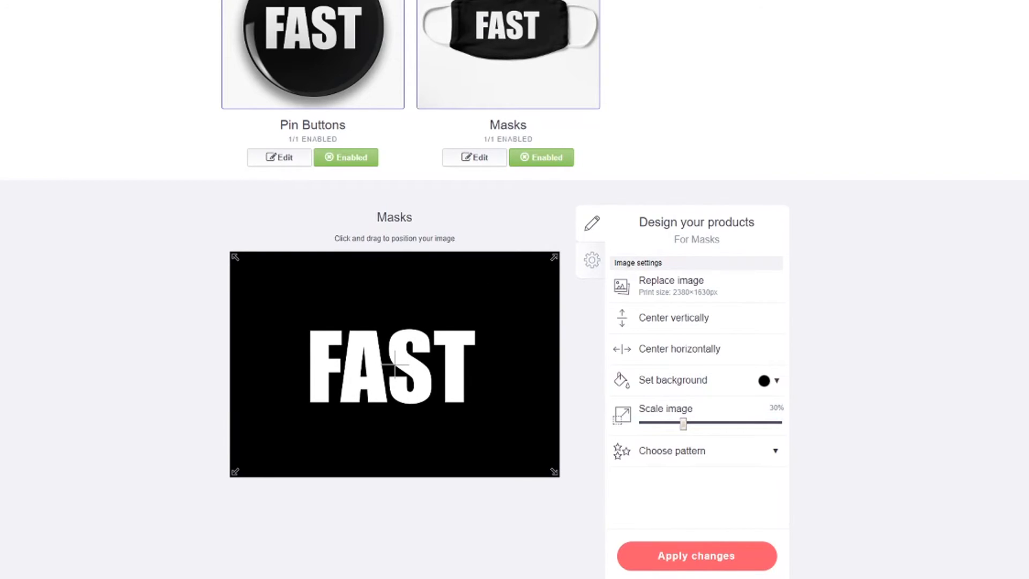
Step: Repeat the mask design in an offset grid pattern scaled to 7% and apply the changes
left_click(776, 451)
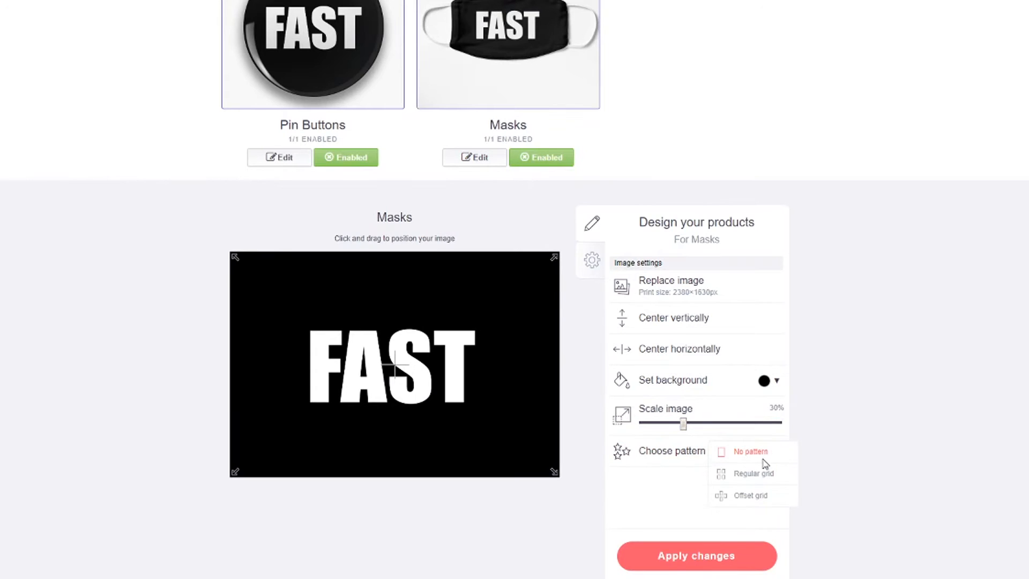
left_click(753, 496)
scroll(730, 475, "up", 3)
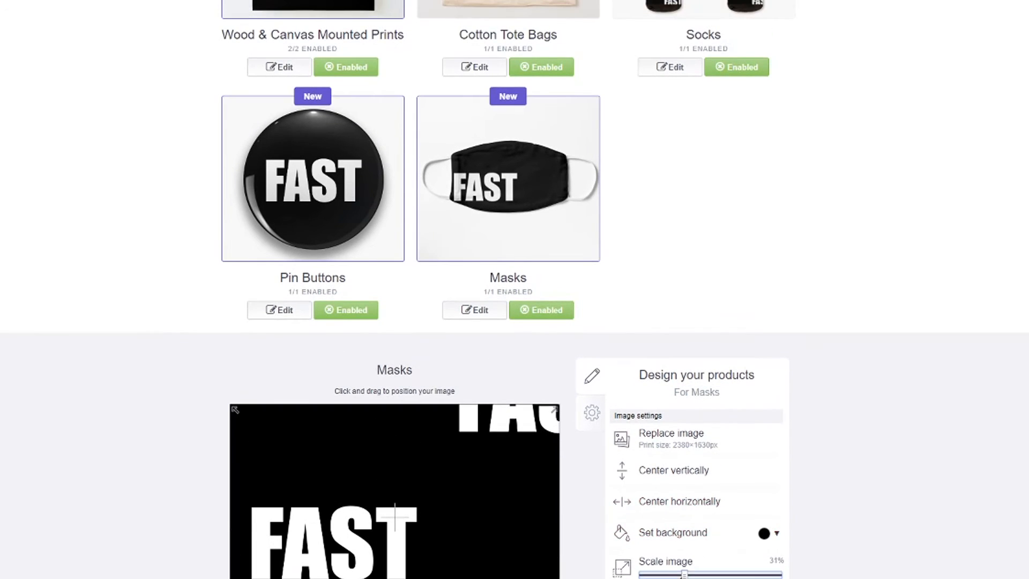
scroll(395, 516, "down", 5)
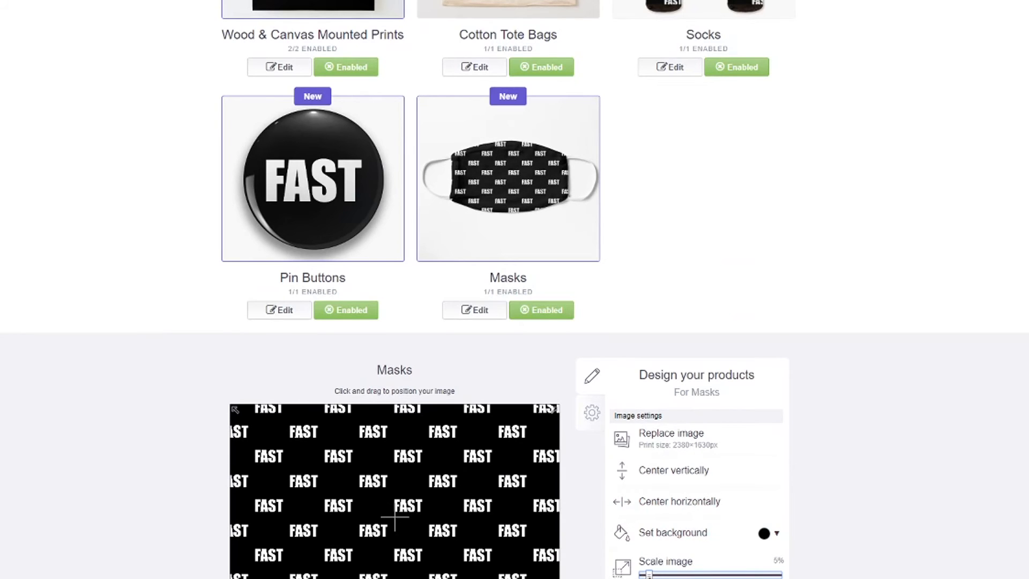
scroll(395, 517, "up", 2)
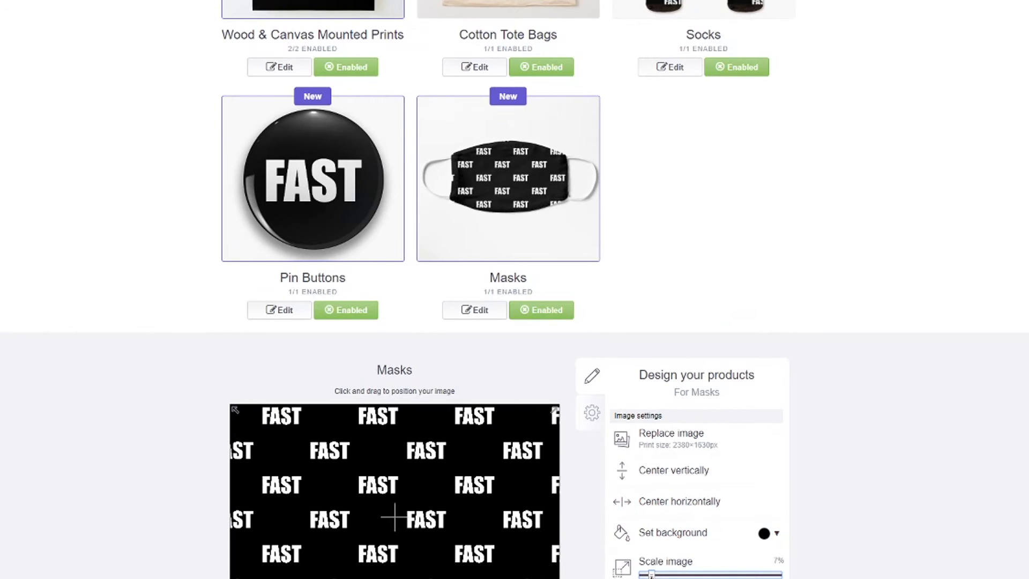
scroll(686, 354, "down", 3)
left_click(713, 558)
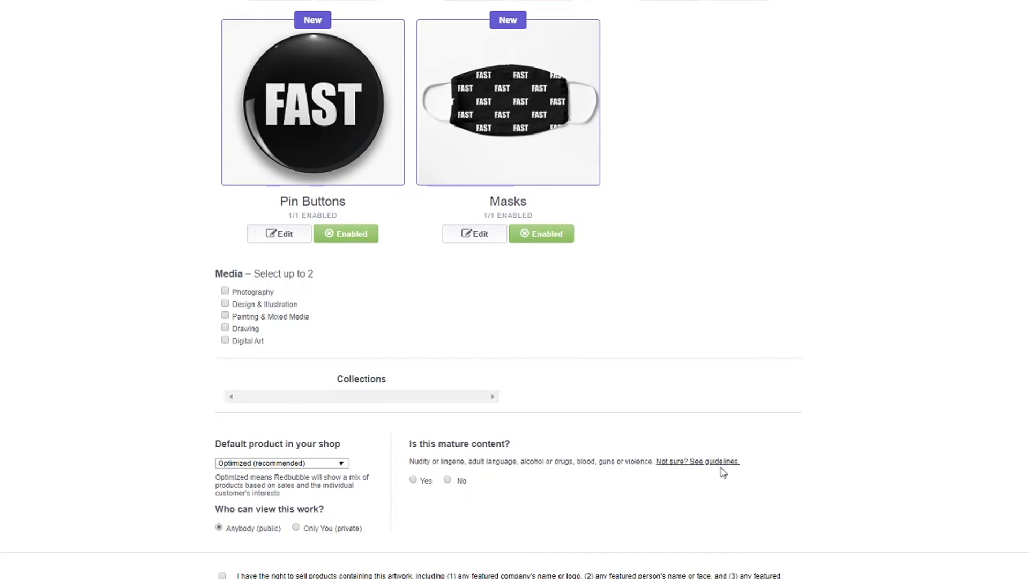
Step: Review all product previews, checking the FAST design's placement and each product's enabled status
scroll(719, 466, "up", 7)
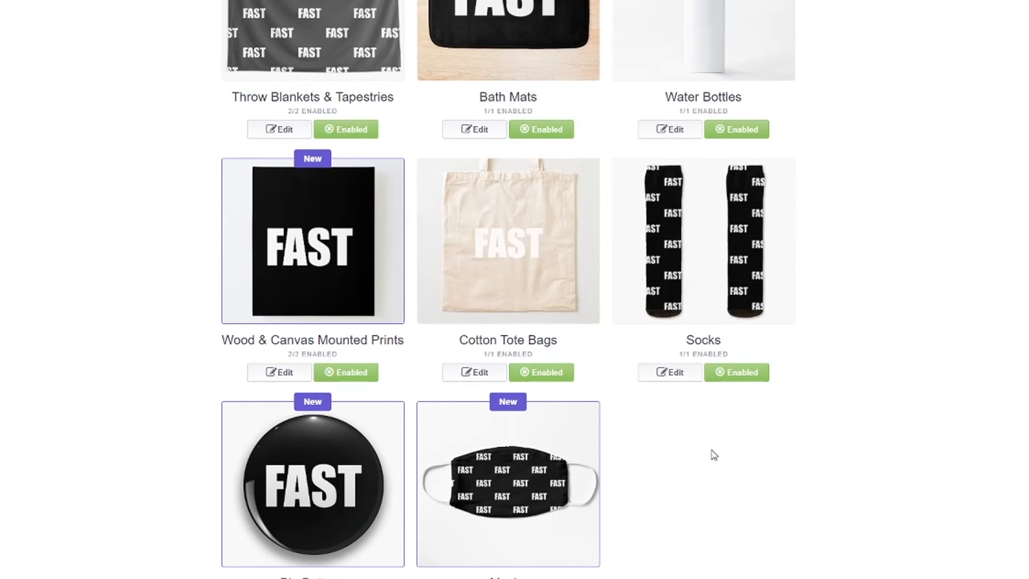
scroll(714, 455, "up", 8)
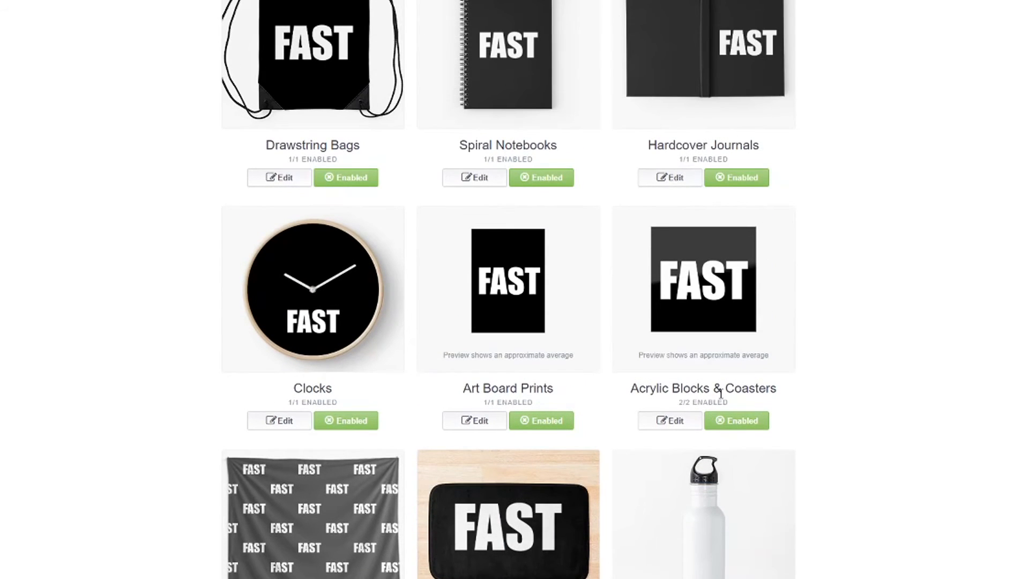
scroll(722, 394, "down", 3)
scroll(721, 399, "down", 1)
scroll(721, 399, "up", 13)
scroll(720, 399, "up", 20)
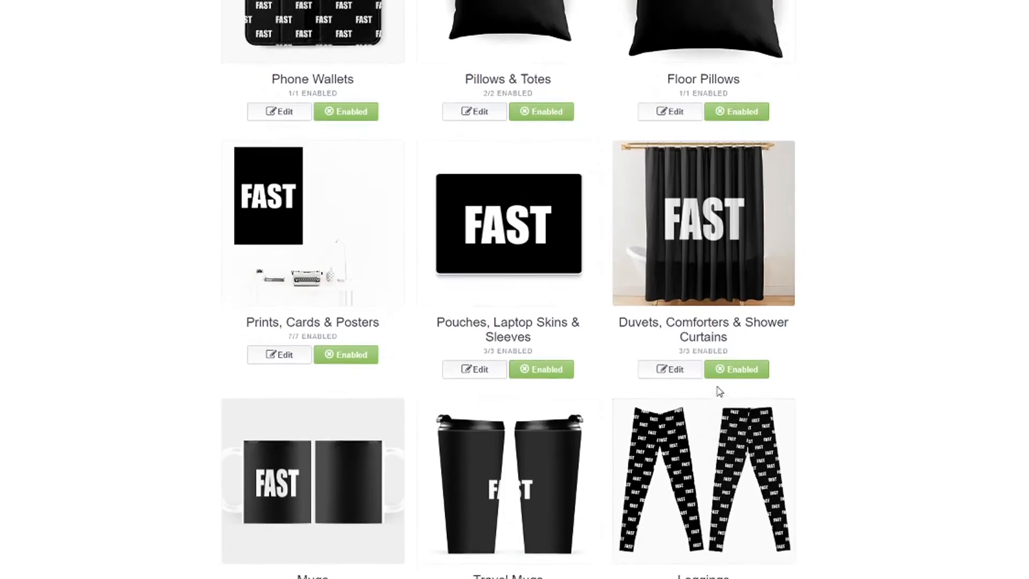
scroll(718, 390, "up", 8)
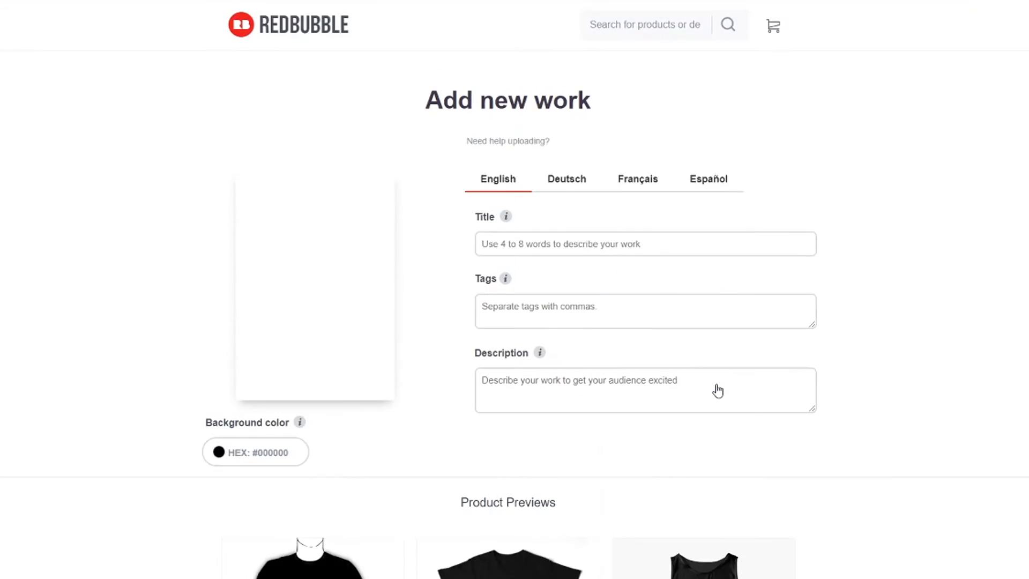
scroll(719, 390, "down", 14)
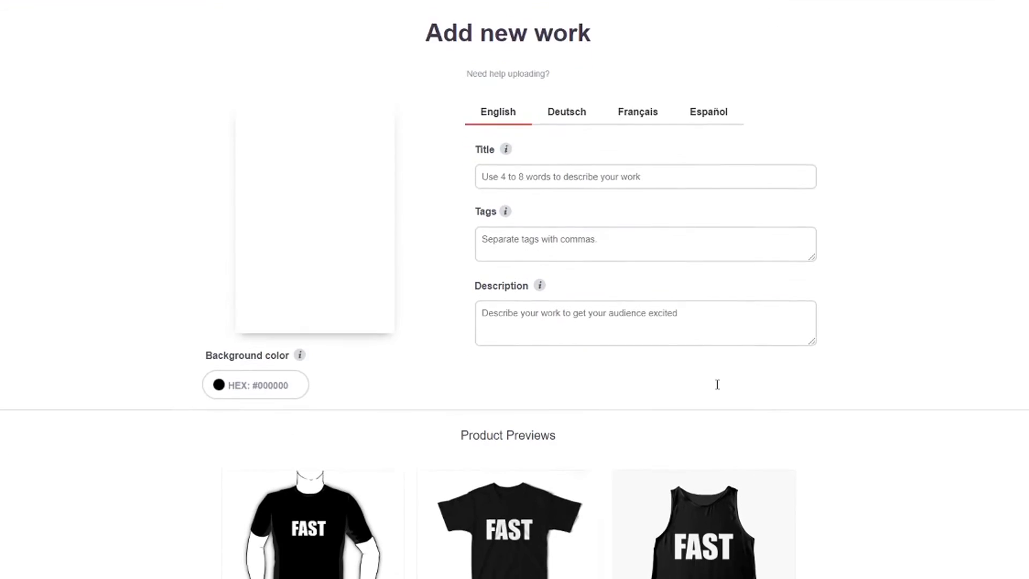
scroll(572, 349, "up", 4)
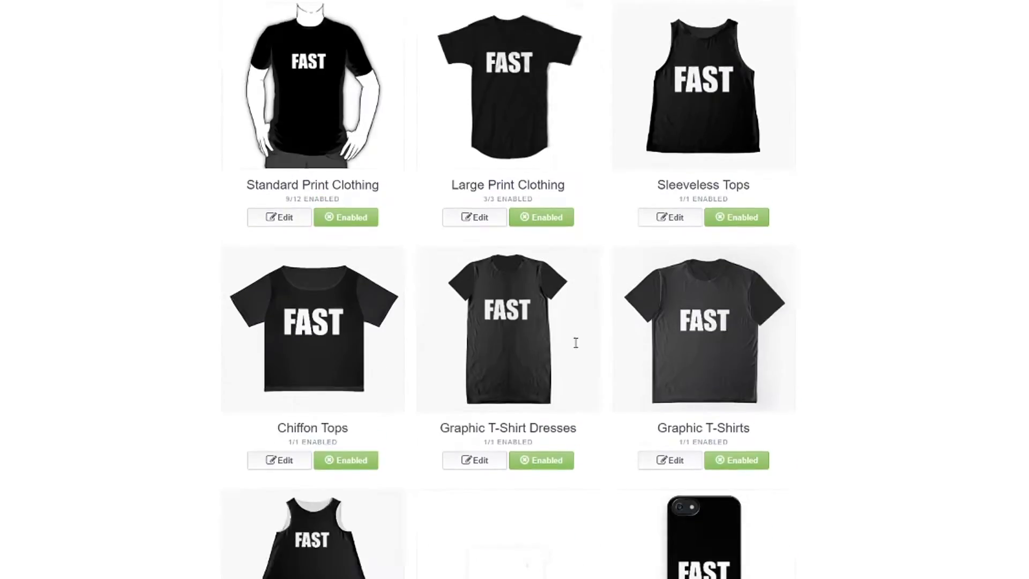
scroll(574, 344, "down", 20)
scroll(879, 293, "up", 20)
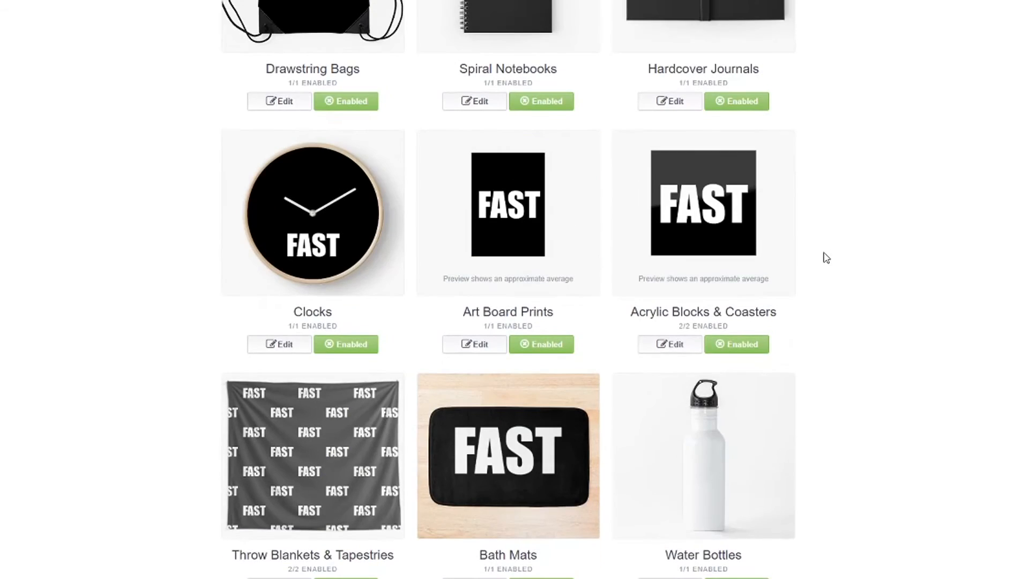
scroll(826, 259, "up", 10)
Step: On Travel Mugs, move the design left onto one side of the mug, make that side the default view, and apply the changes
scroll(824, 259, "down", 14)
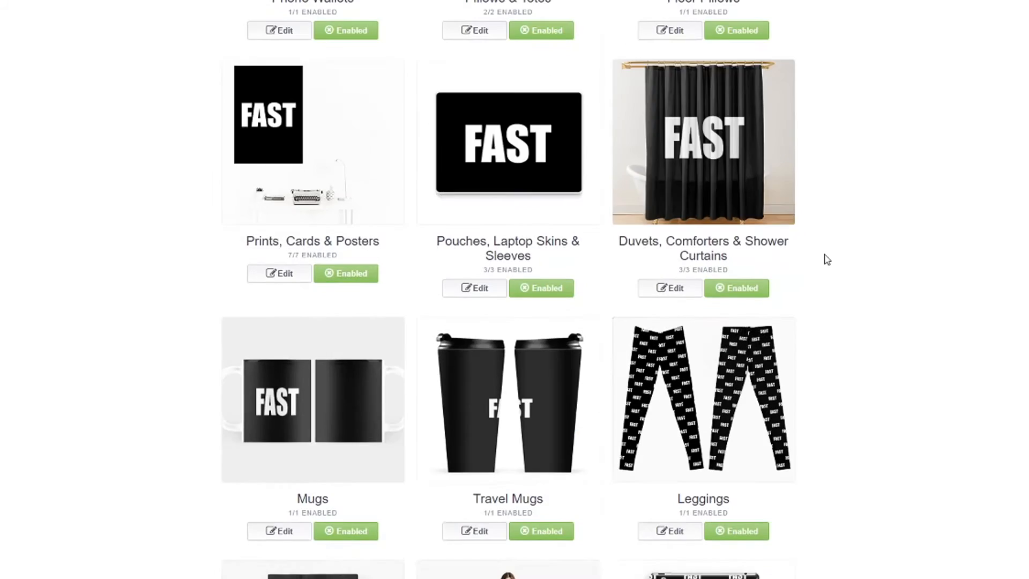
left_click(482, 226)
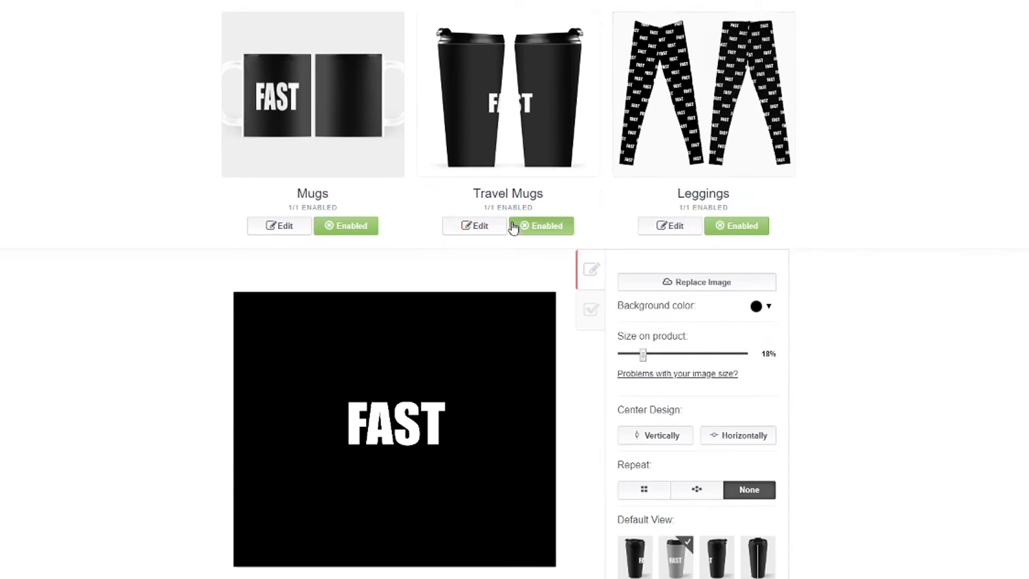
scroll(471, 255, "up", 4)
left_click_drag(433, 438, 327, 432)
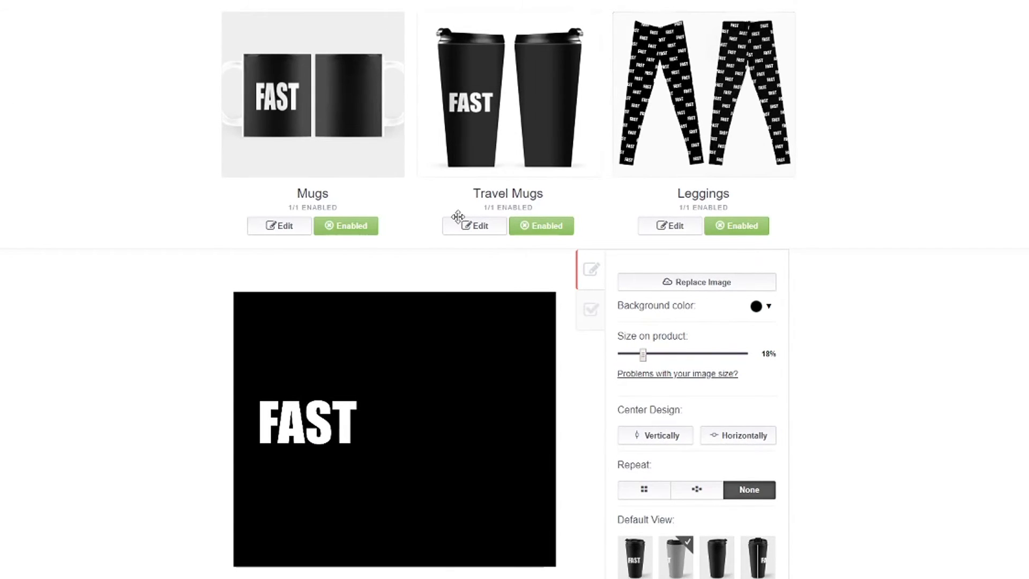
left_click(632, 557)
scroll(751, 370, "down", 5)
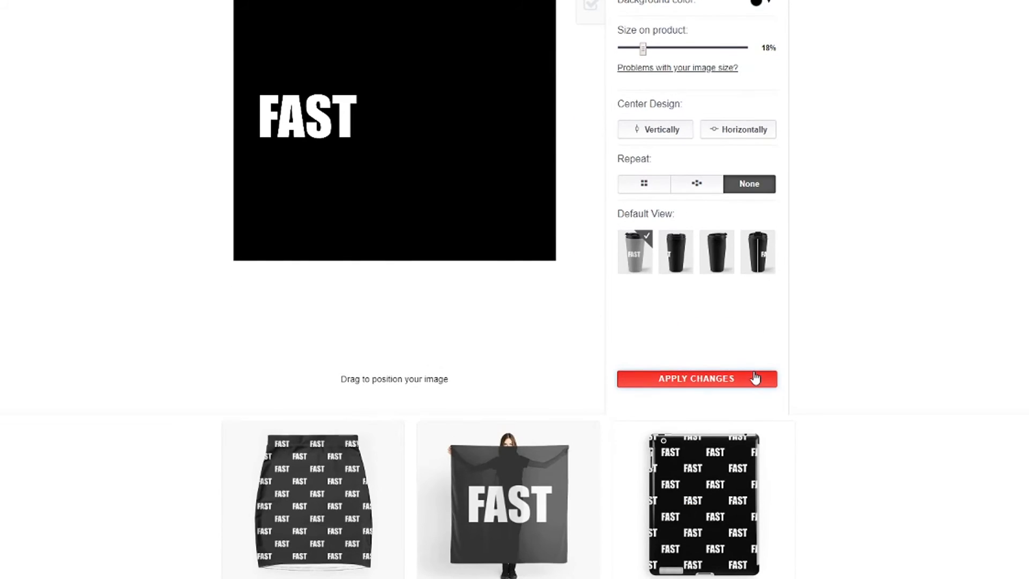
left_click(754, 378)
scroll(852, 336, "up", 10)
scroll(852, 336, "down", 8)
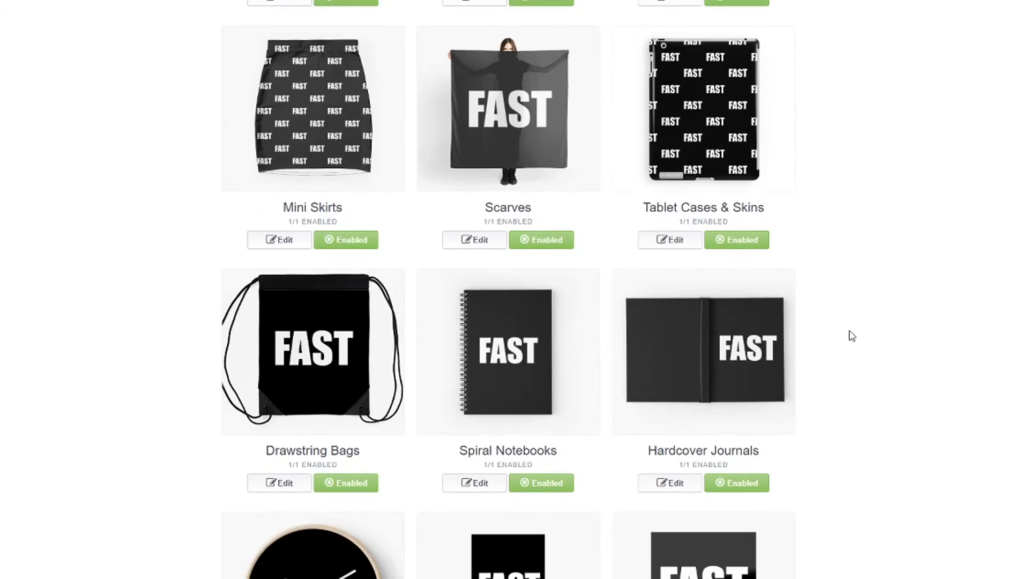
scroll(853, 336, "up", 13)
scroll(852, 335, "down", 10)
scroll(853, 335, "up", 20)
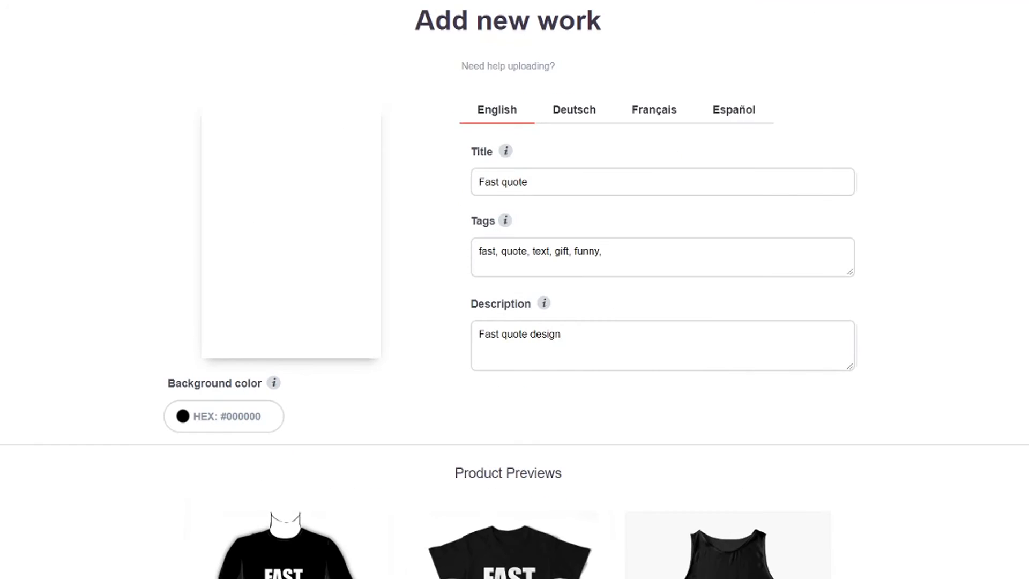
Step: Review the new work's title, tags, description and all FAST product previews before saving
scroll(754, 16, "down", 2)
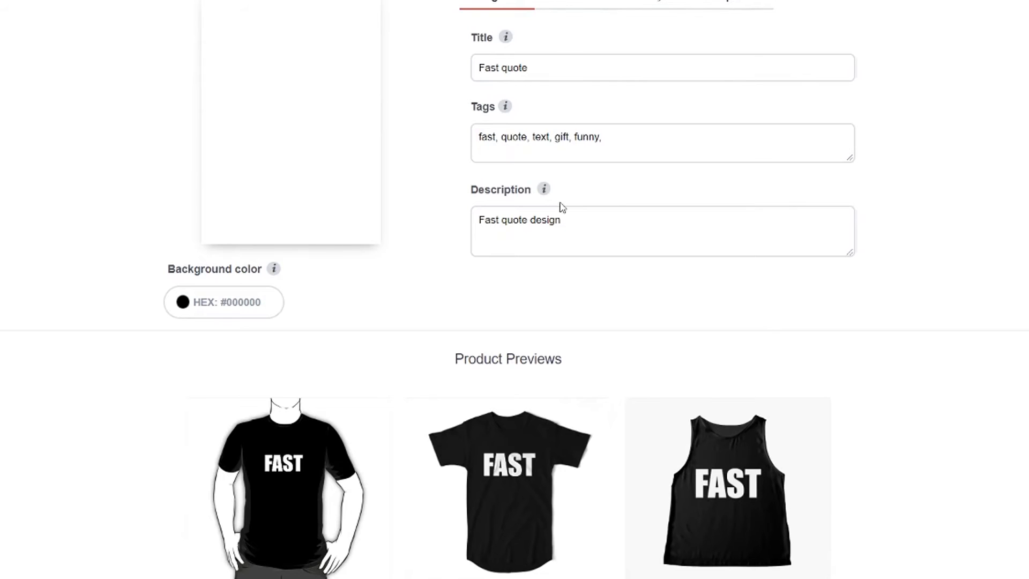
scroll(514, 238, "up", 3)
scroll(532, 296, "down", 1)
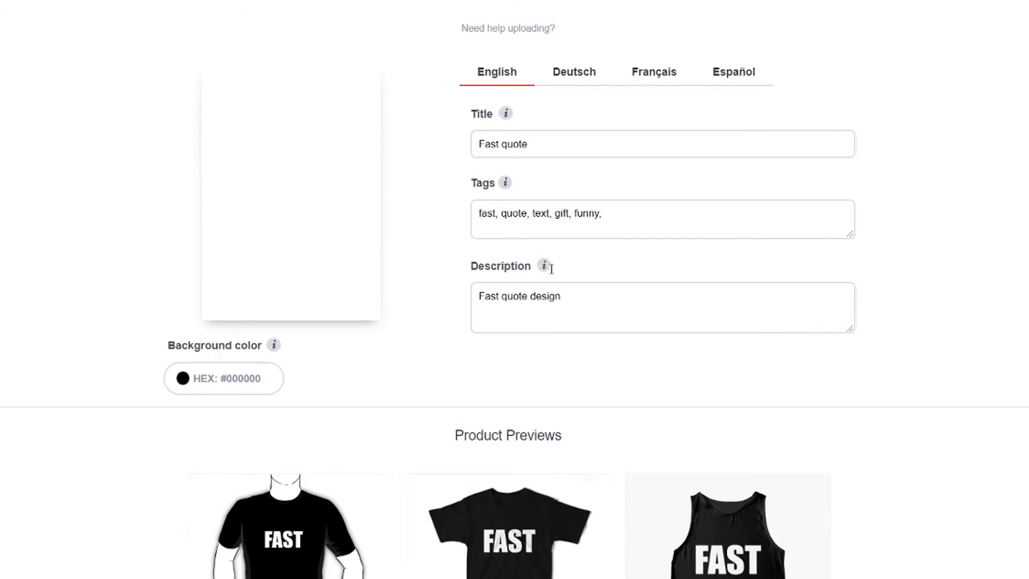
scroll(826, 299, "down", 7)
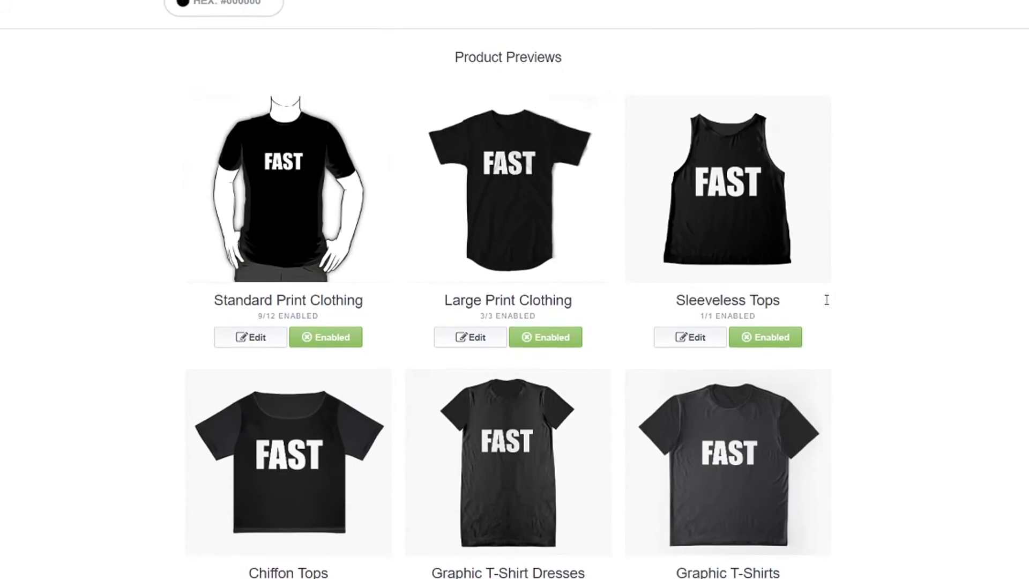
scroll(826, 300, "up", 8)
scroll(828, 305, "up", 1)
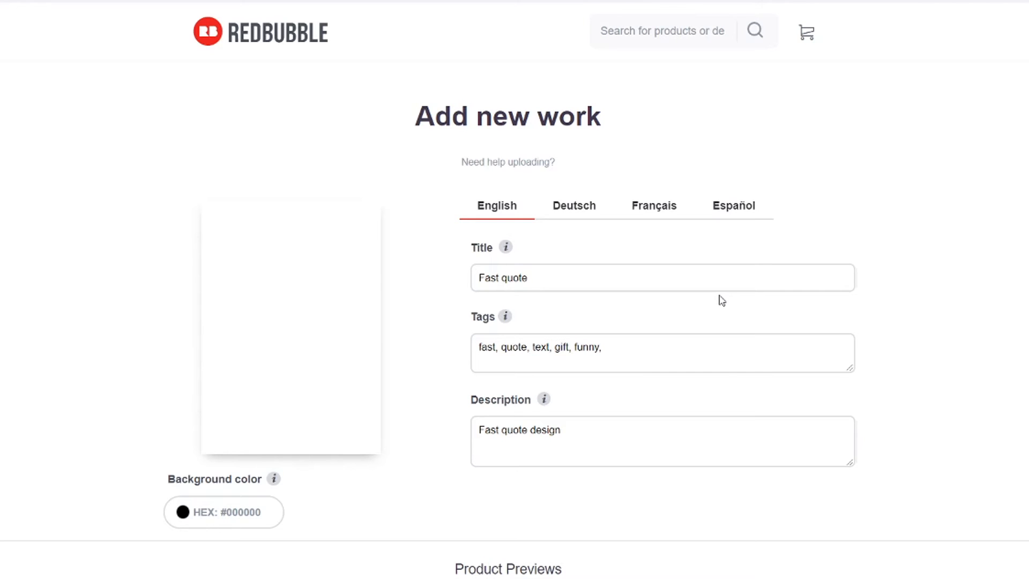
scroll(723, 300, "down", 20)
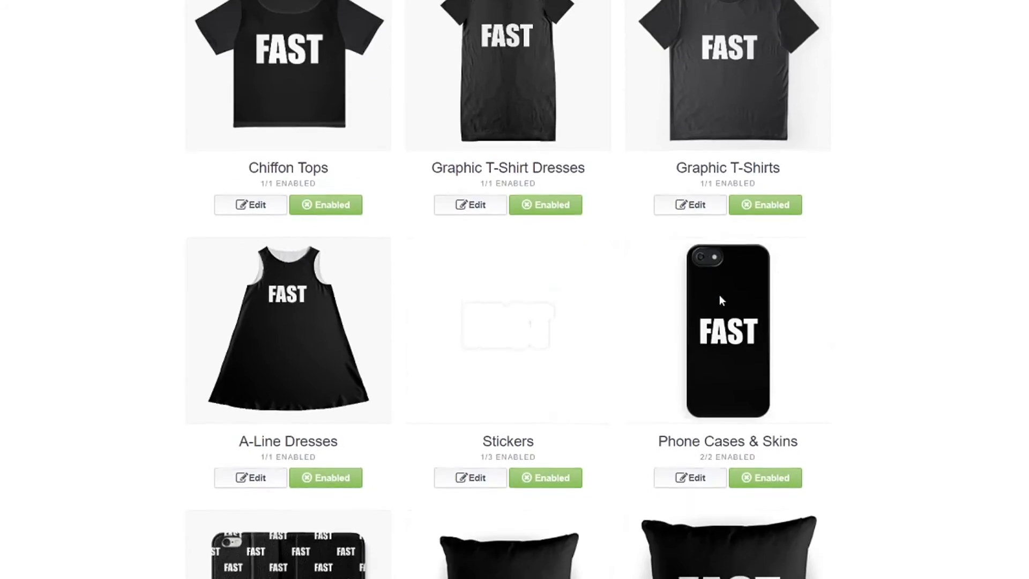
scroll(722, 300, "down", 20)
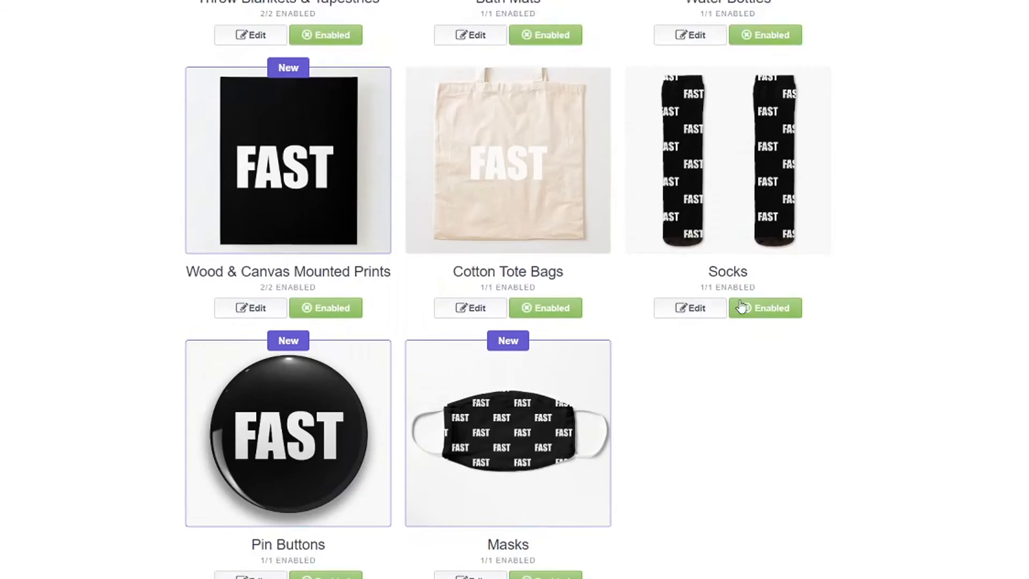
scroll(743, 312, "up", 14)
scroll(742, 311, "down", 18)
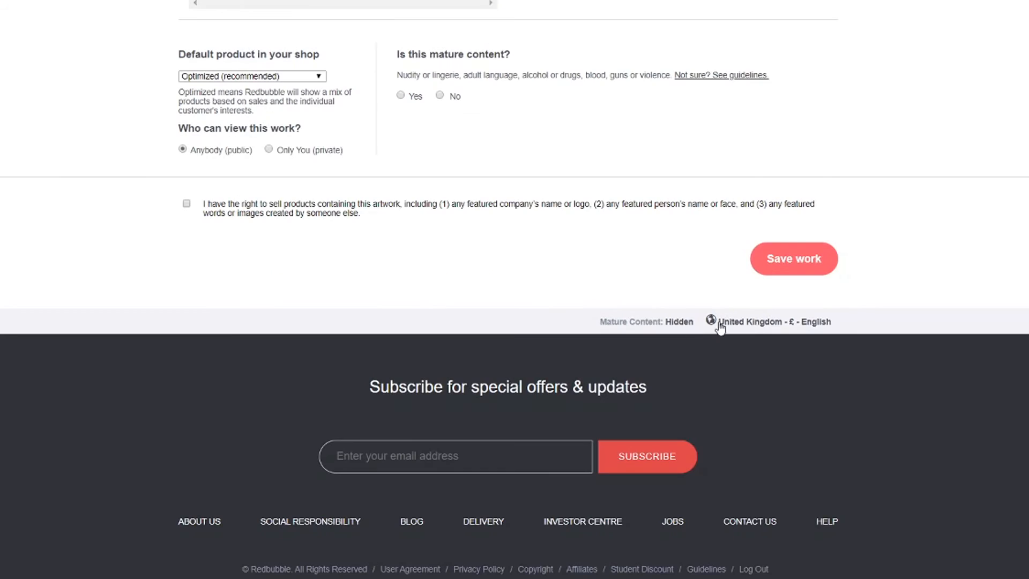
Step: Set T-Shirts & Hoodies as the default shop product, mark the work as not mature content, and confirm the right to sell it
scroll(330, 147, "up", 3)
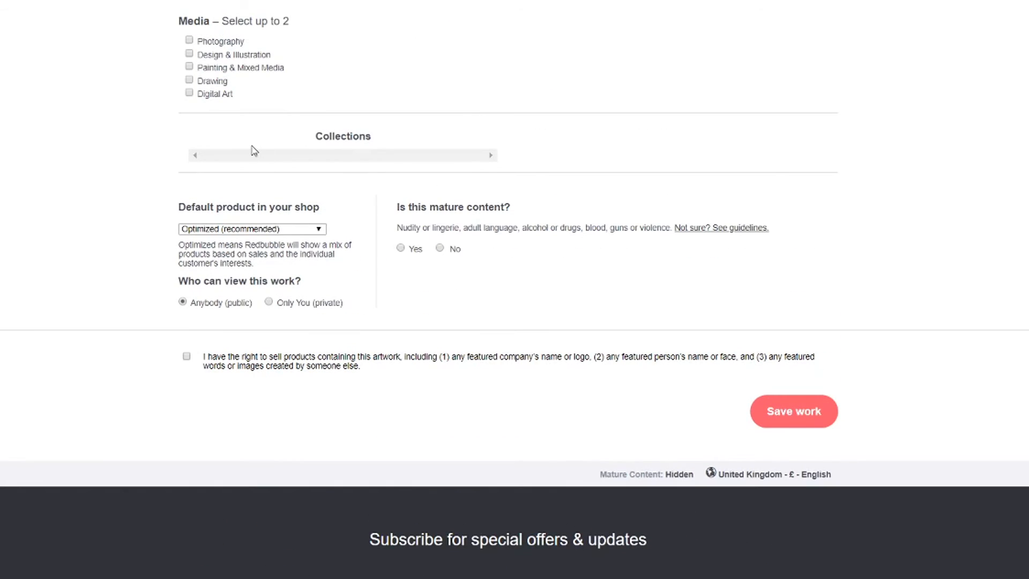
left_click(303, 229)
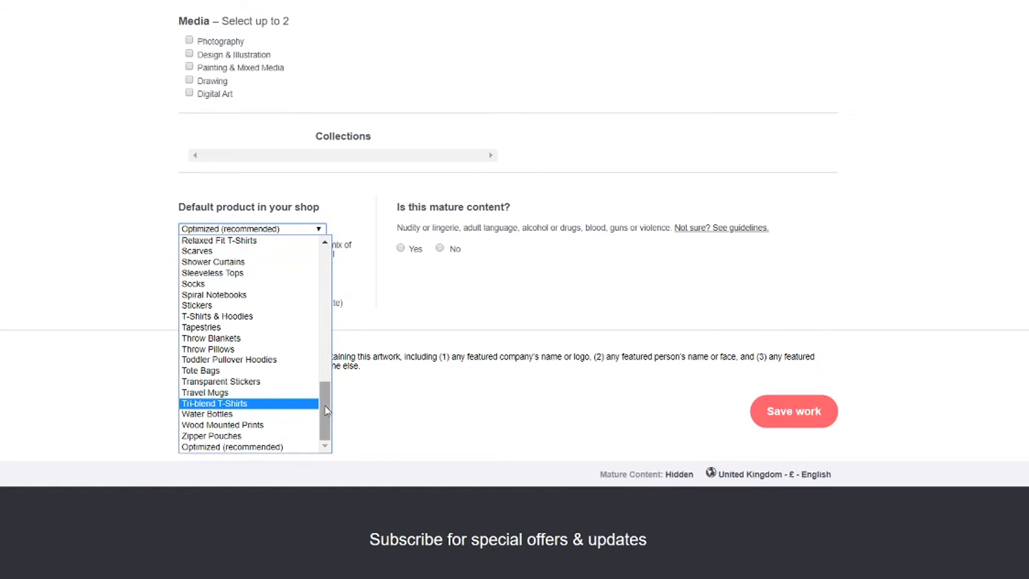
left_click(297, 316)
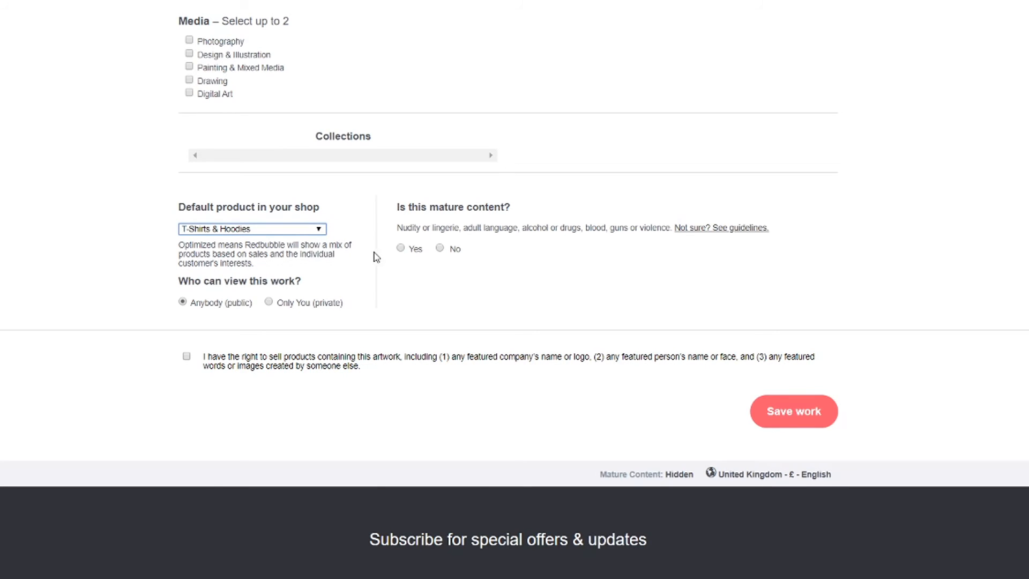
left_click(439, 249)
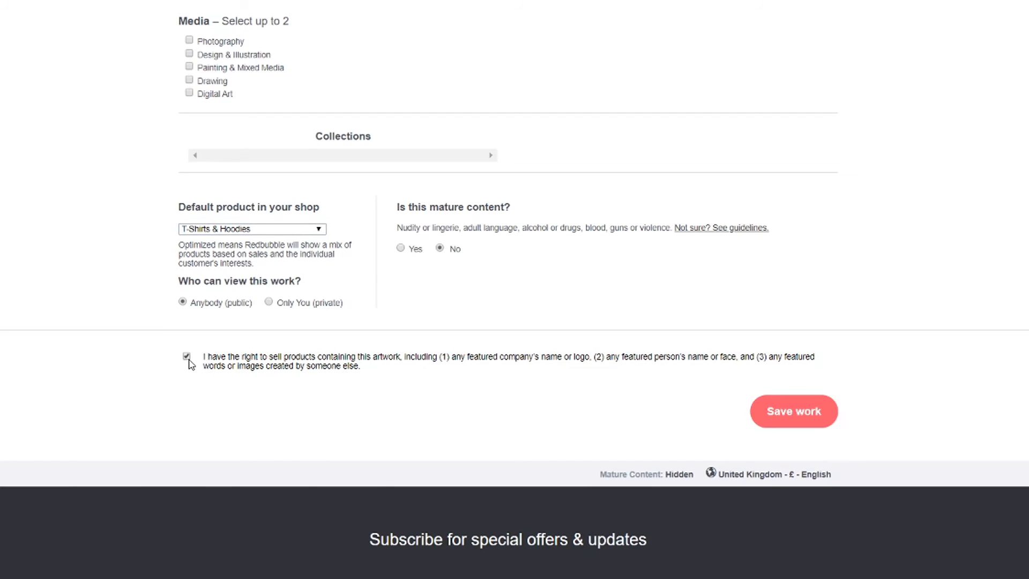
Step: Save the Fast quote work and look over its product listings
left_click(781, 420)
scroll(777, 413, "up", 3)
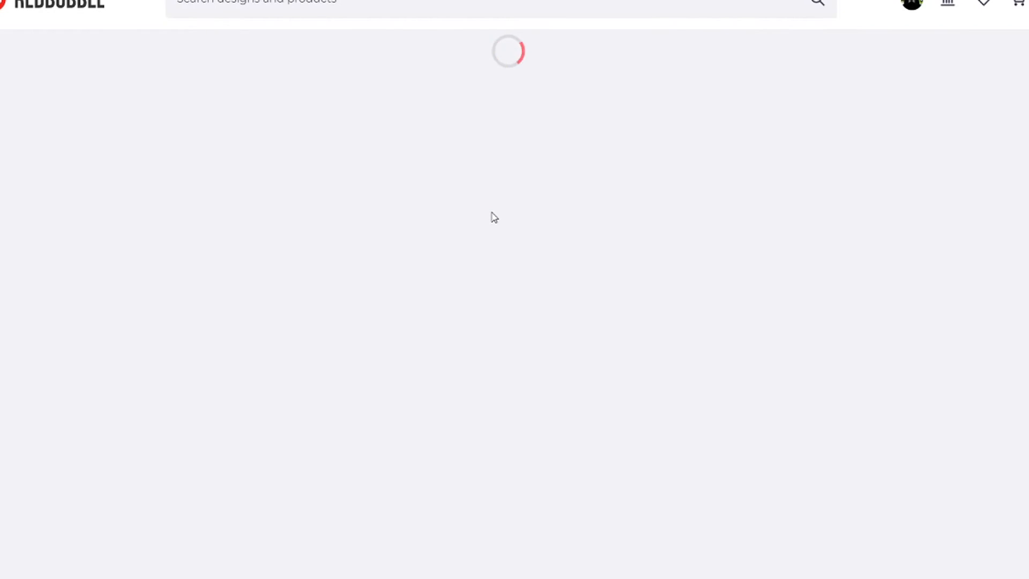
scroll(294, 246, "down", 7)
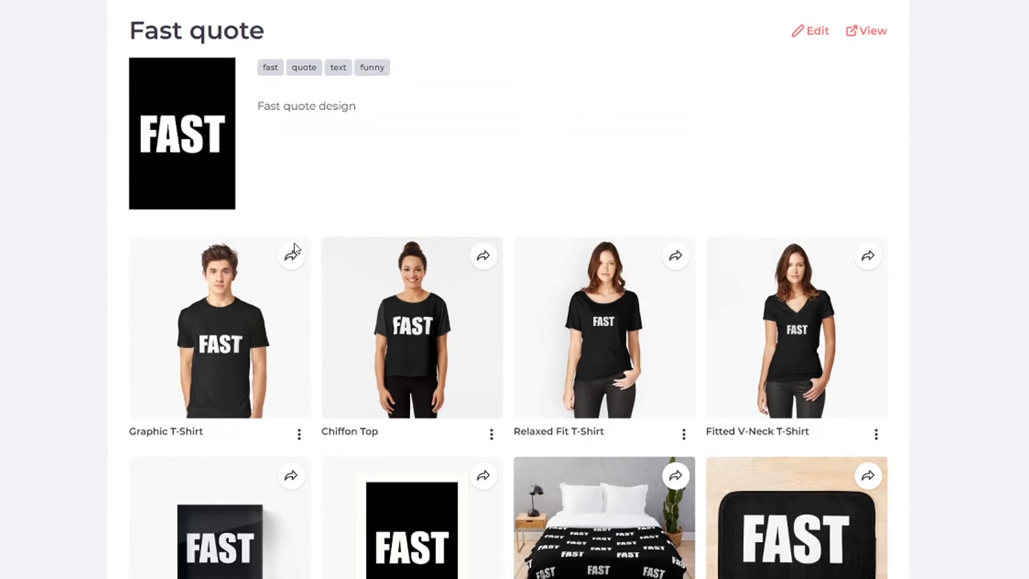
scroll(295, 247, "up", 7)
scroll(296, 248, "up", 1)
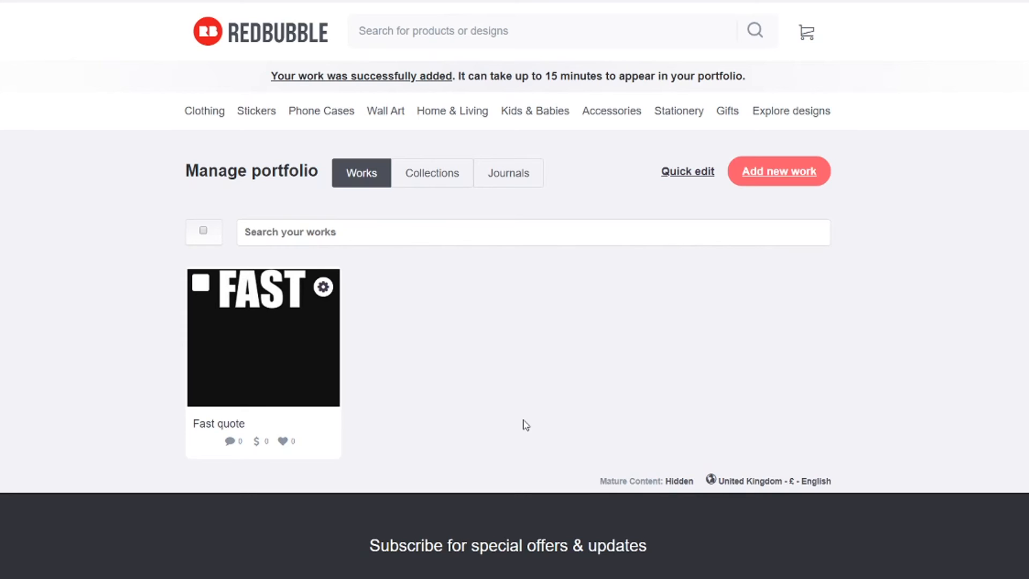
Step: Copy the settings of the Fast quote work into a new work and remove "Copy of" from its title
left_click(323, 288)
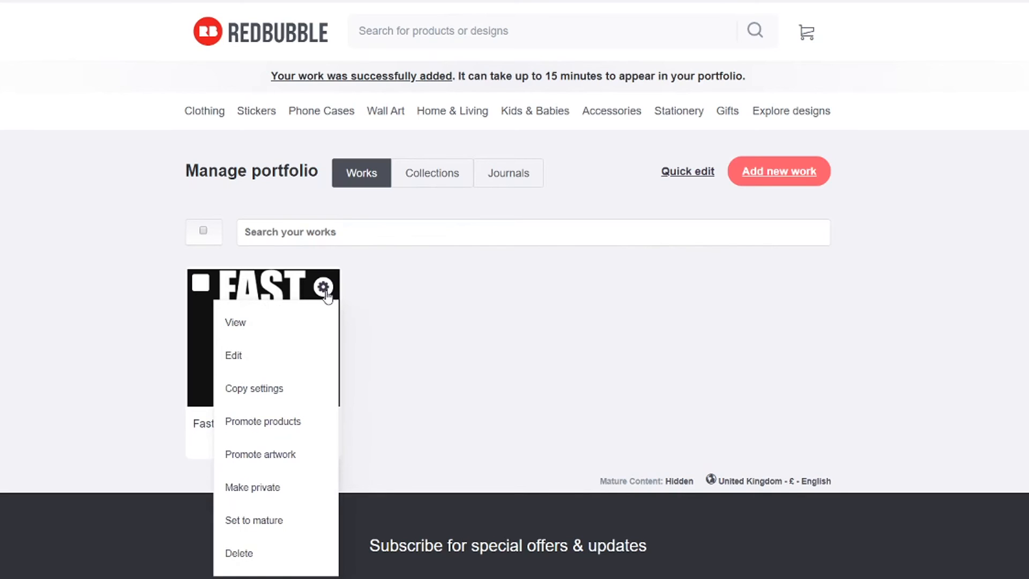
left_click(302, 390)
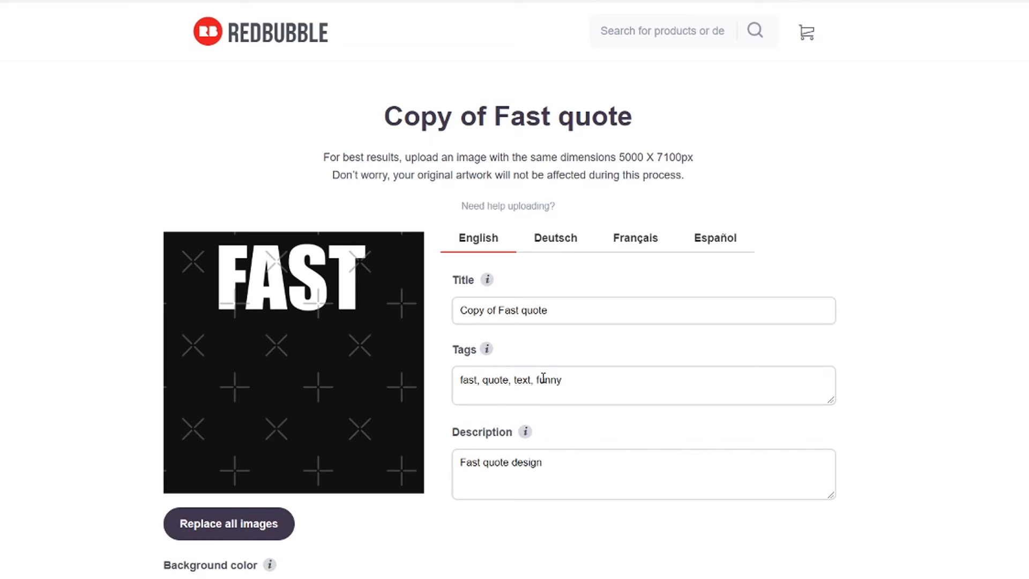
left_click_drag(498, 310, 434, 322)
key("BackSpace")
key("ctrl+z")
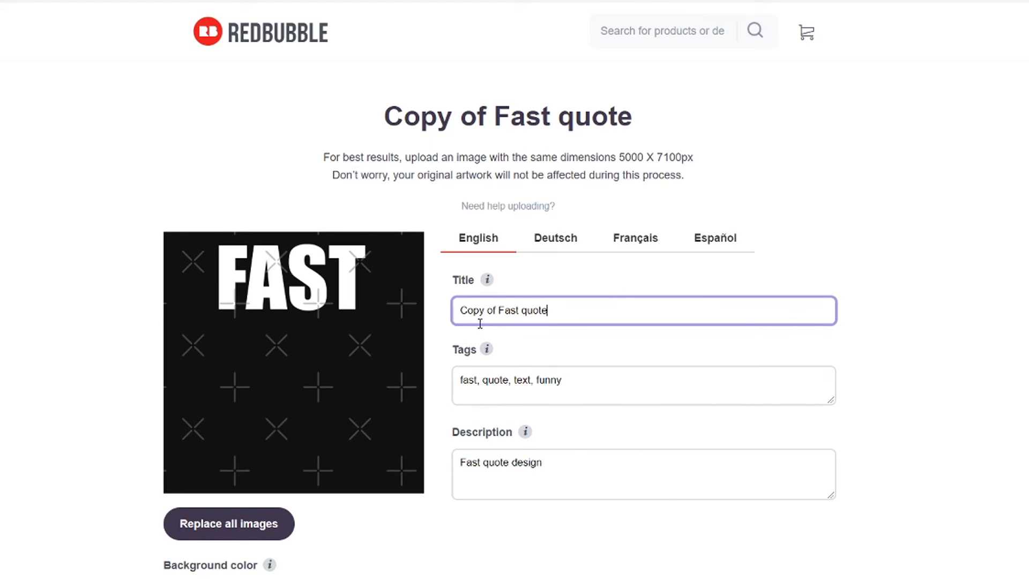
left_click_drag(501, 311, 436, 312)
key("BackSpace")
Step: Replace all images in the copied work with the TEST image from the UPLOAD FAST folder
left_click(234, 528)
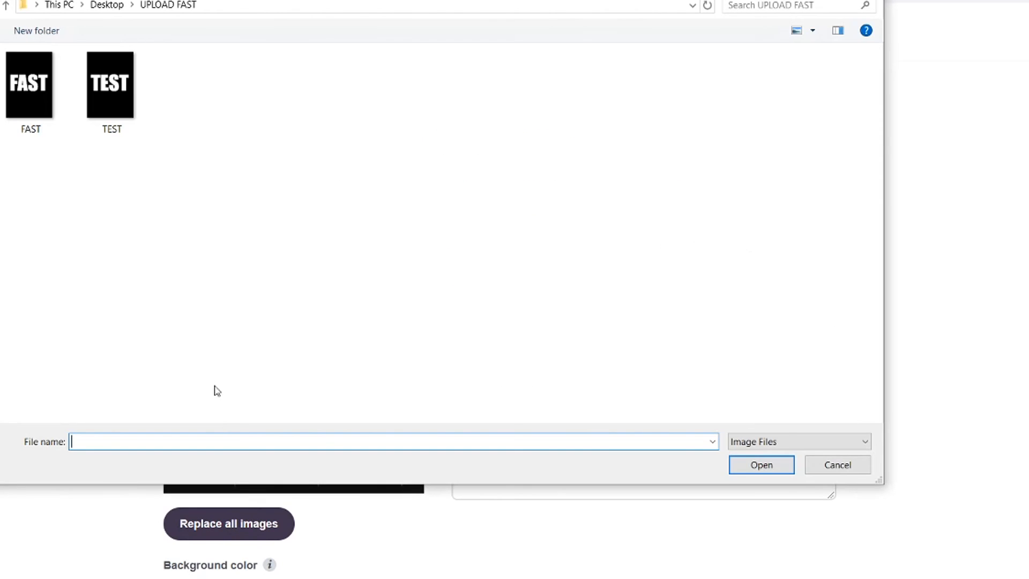
left_click(108, 89)
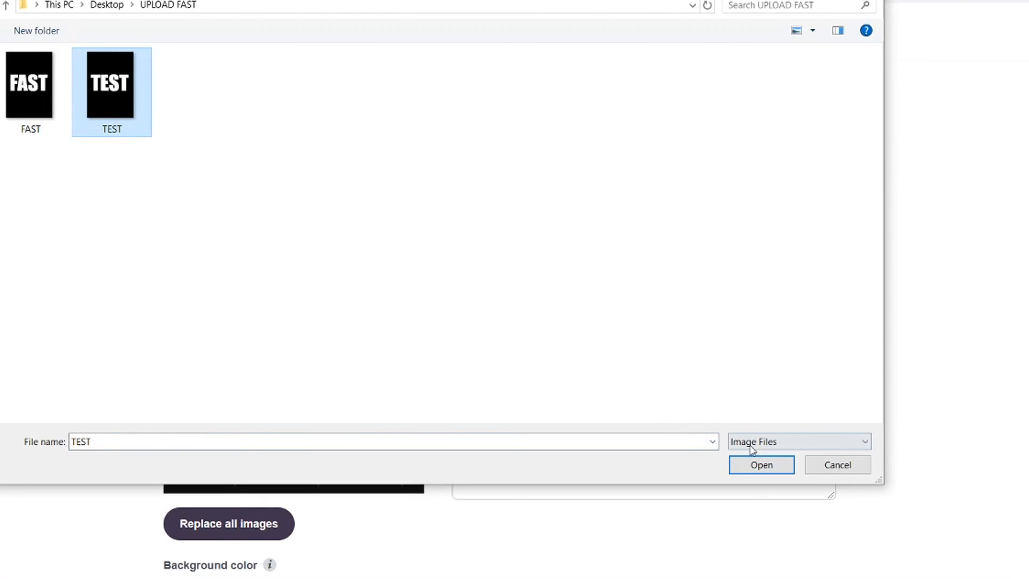
left_click(757, 465)
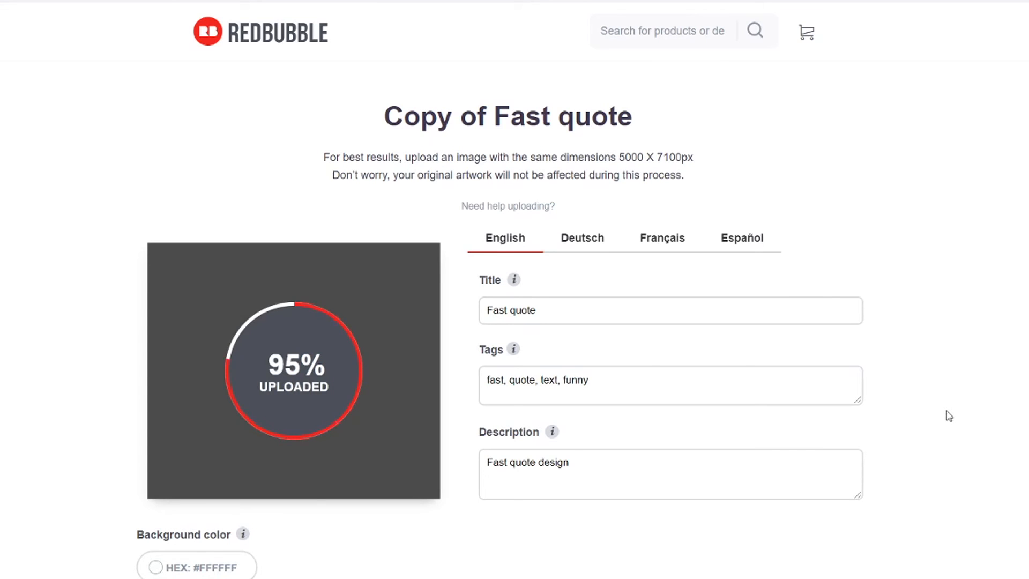
scroll(304, 286, "down", 3)
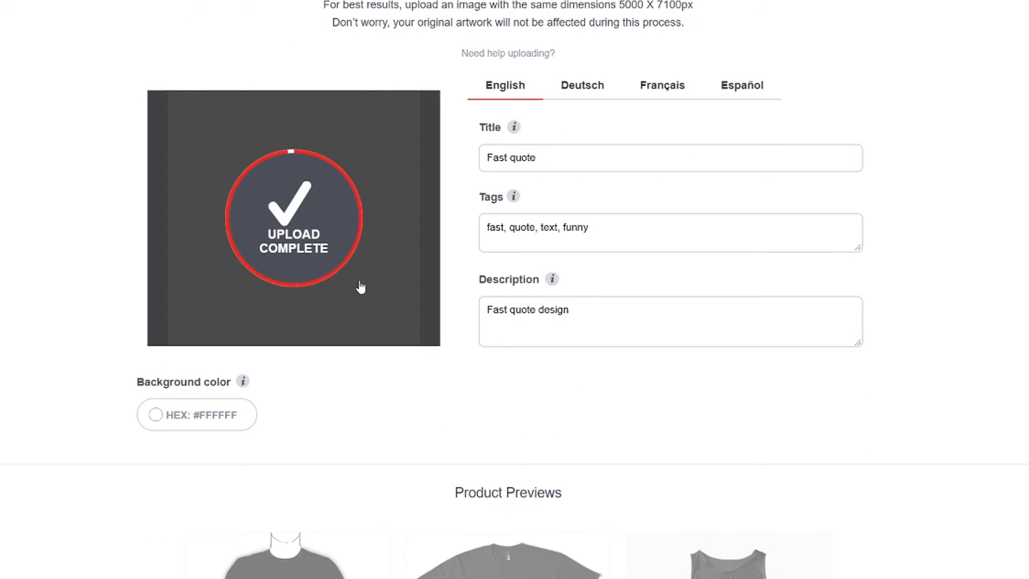
scroll(361, 287, "down", 4)
scroll(517, 352, "up", 7)
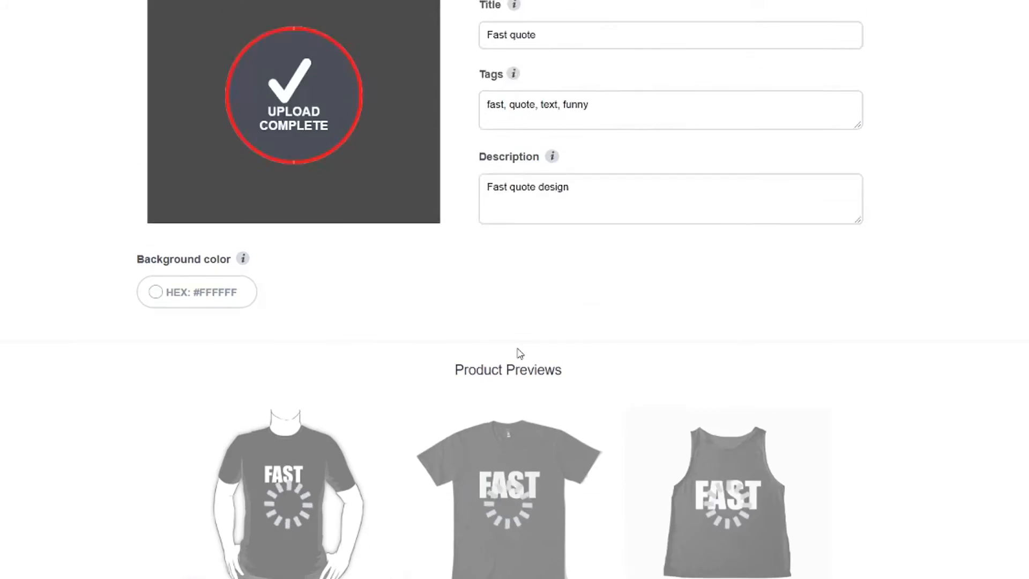
Step: Change the copied work's title to "test quote"
left_click_drag(506, 311, 428, 312)
key("BackSpace")
key("Delete")
key("Delete")
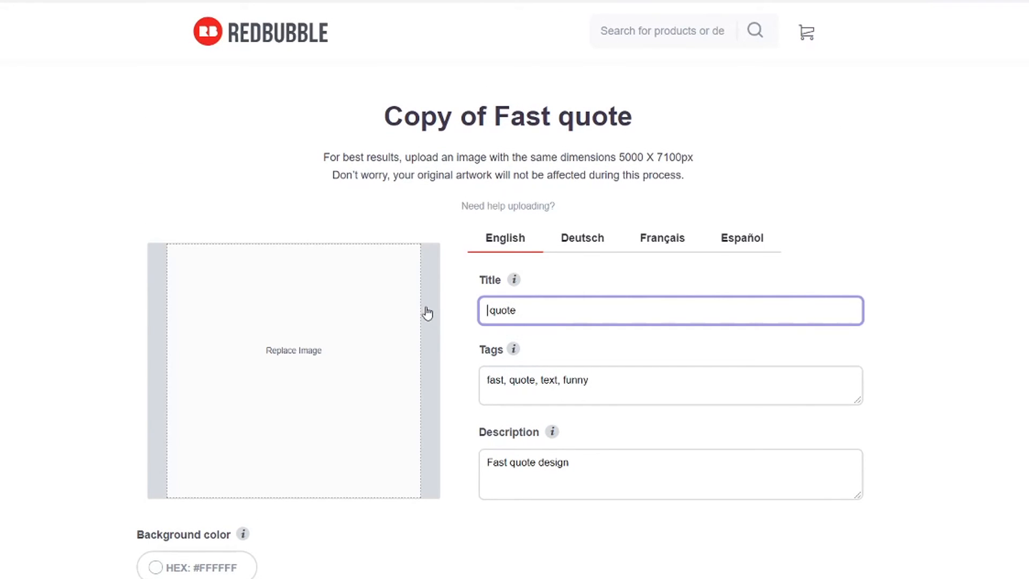
type("tes")
key("Left")
type("t")
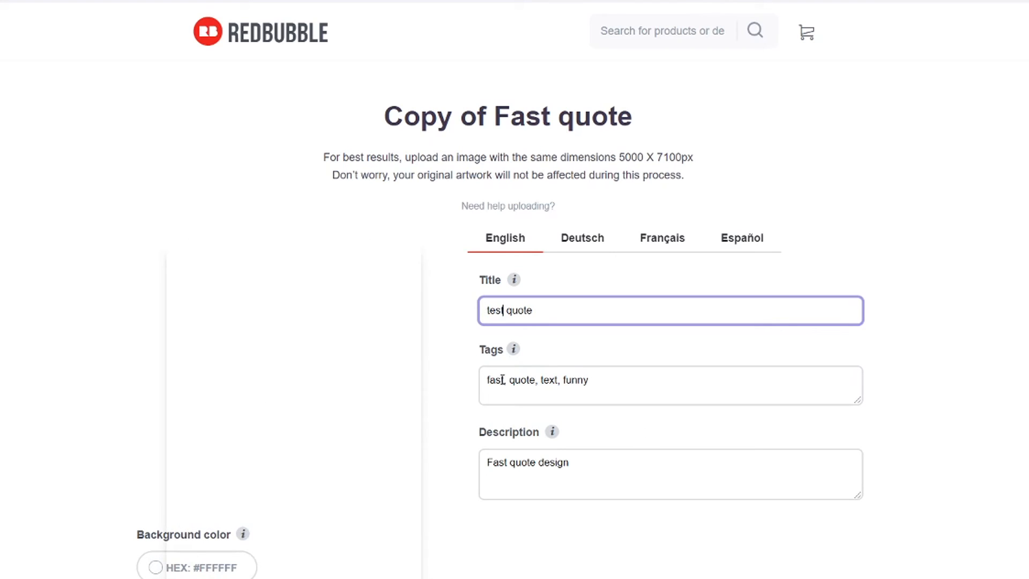
Step: Replace the fast tag with "test" and change the description to "test quote design"
left_click_drag(506, 379, 471, 384)
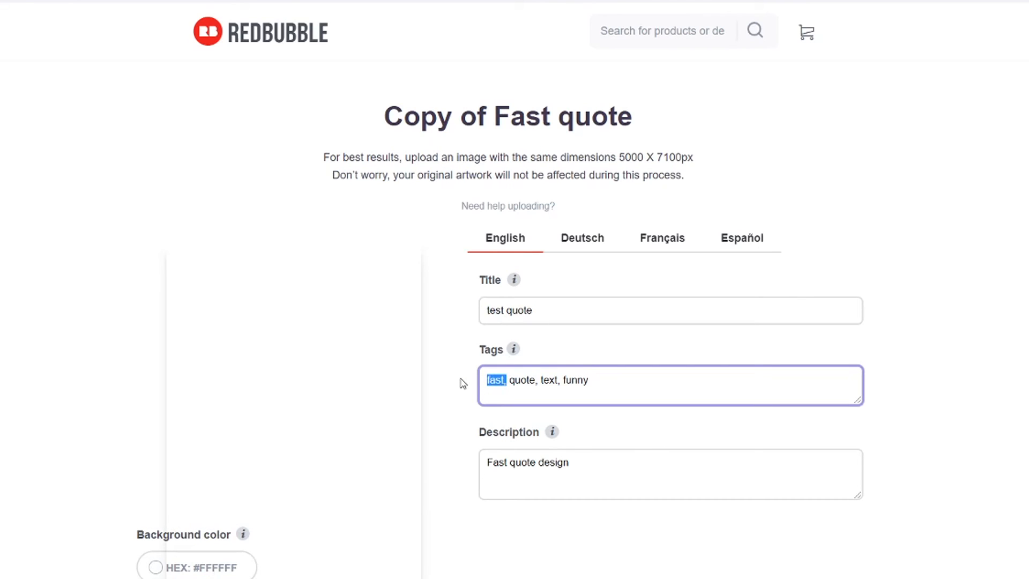
key("BackSpace")
type("test,")
left_click_drag(507, 462, 470, 478)
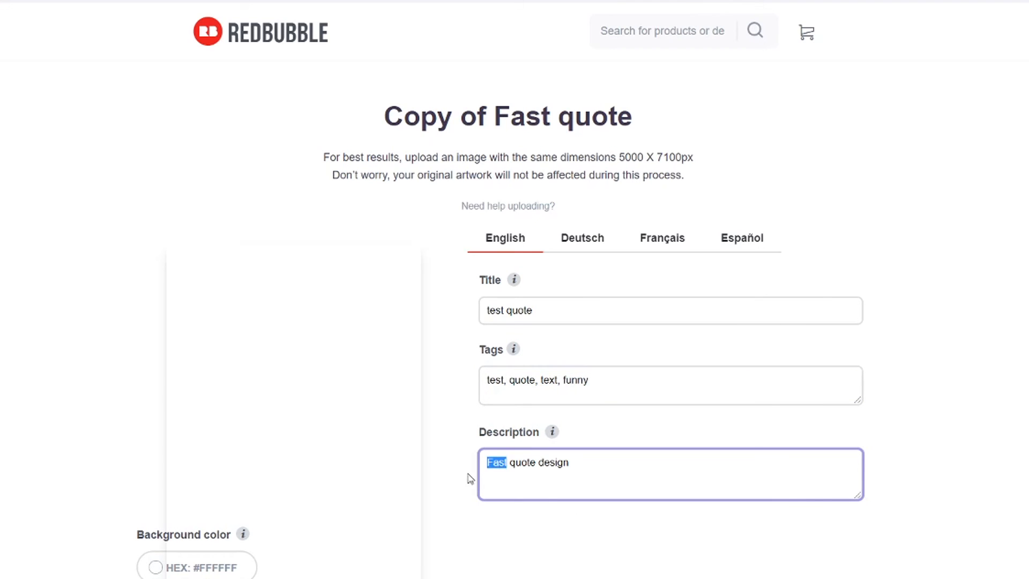
type("tes")
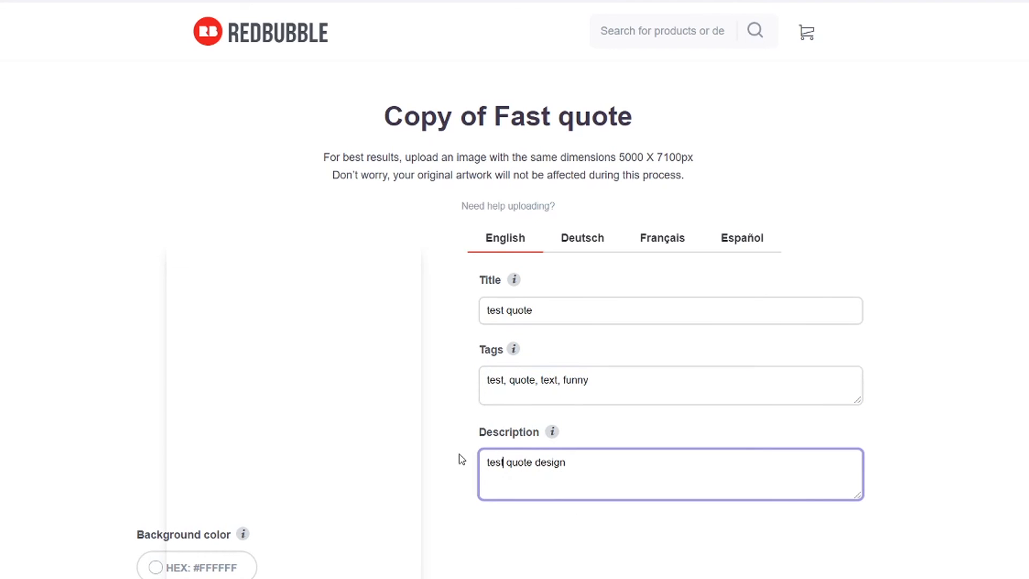
Step: Check the TEST design's placement and pattern across all the product previews of the copied work
scroll(462, 460, "down", 1)
mouse_move(417, 233)
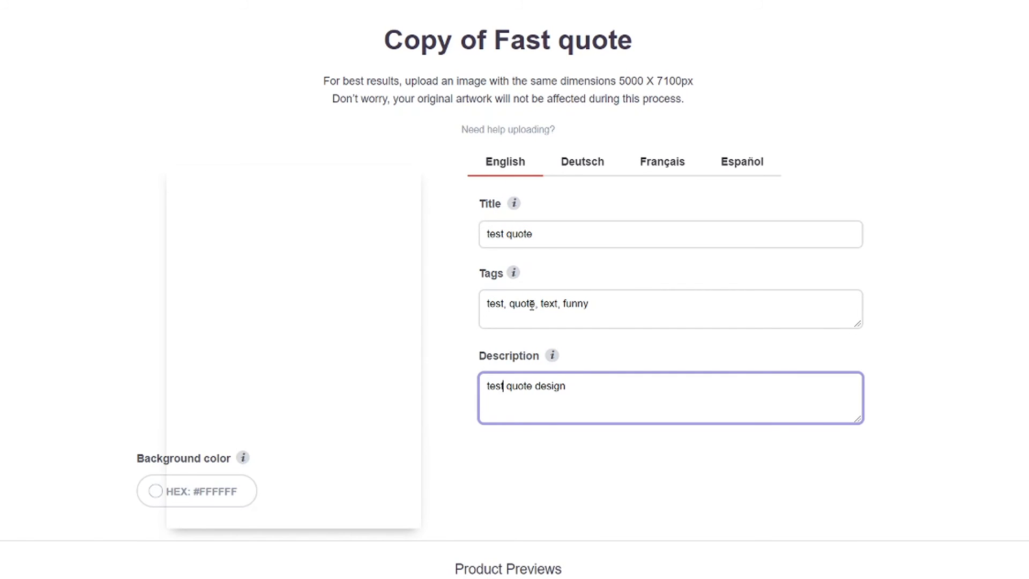
scroll(547, 411, "down", 3)
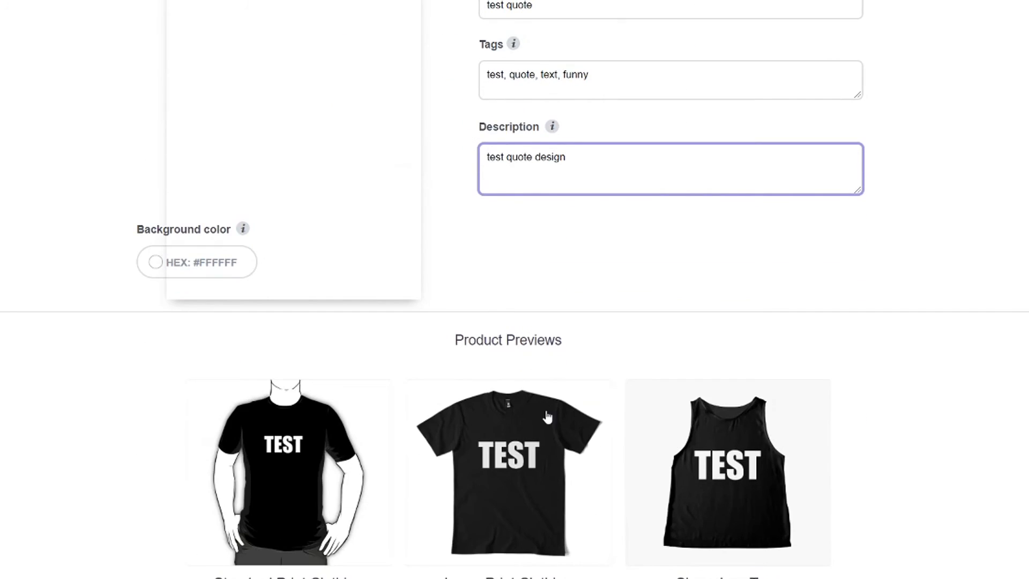
scroll(547, 416, "down", 5)
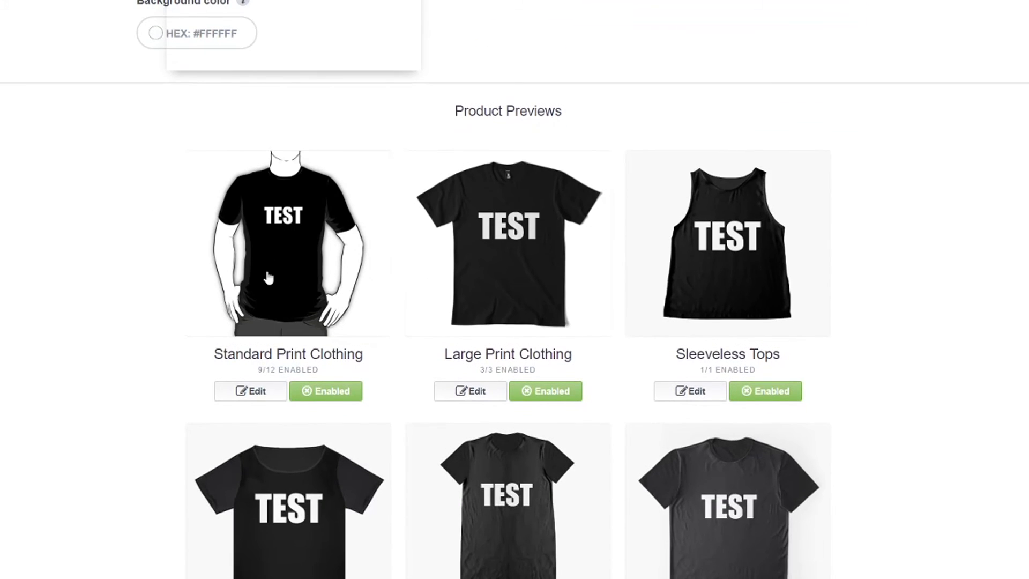
scroll(326, 322, "down", 7)
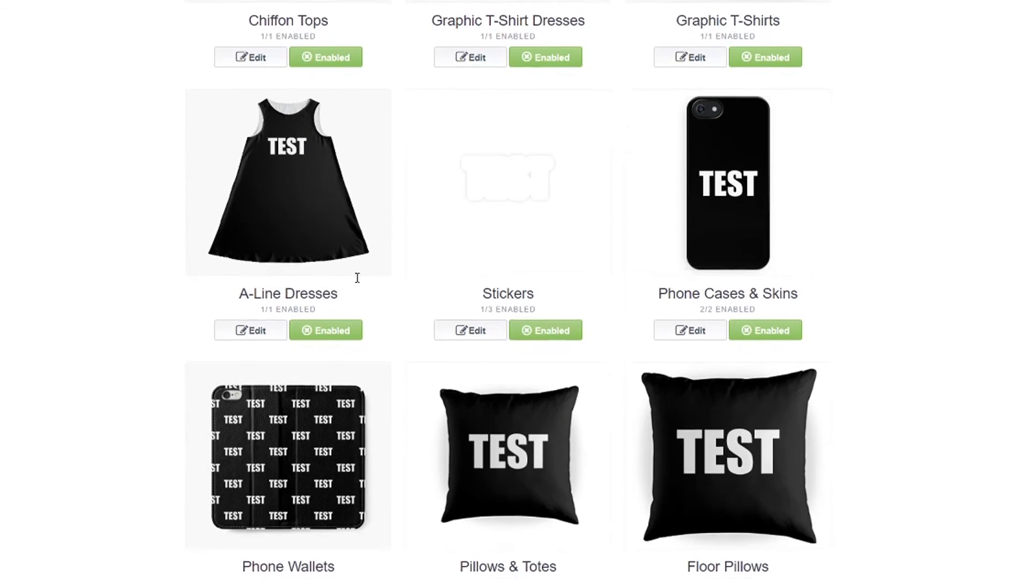
scroll(768, 204, "down", 18)
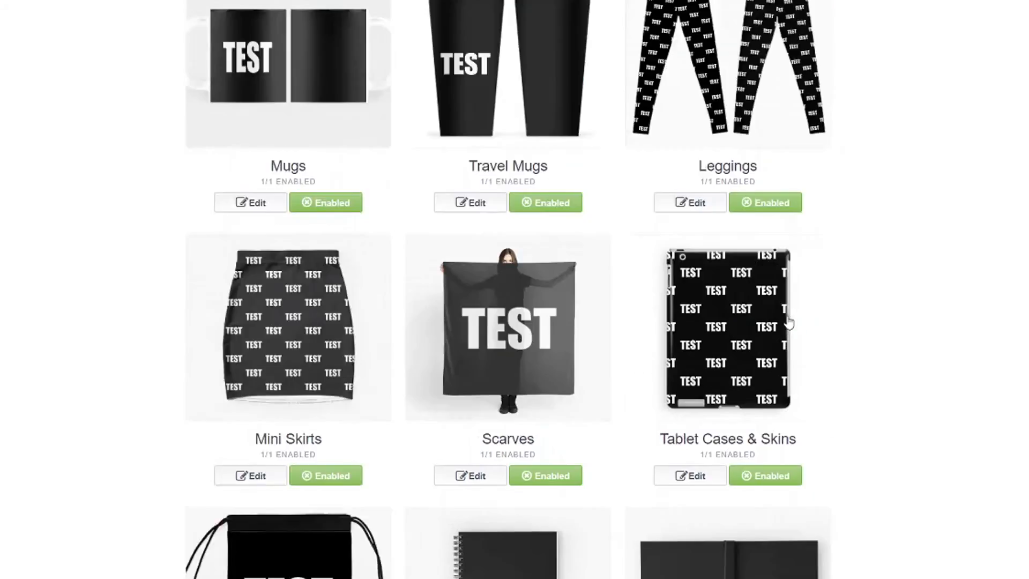
scroll(788, 321, "down", 16)
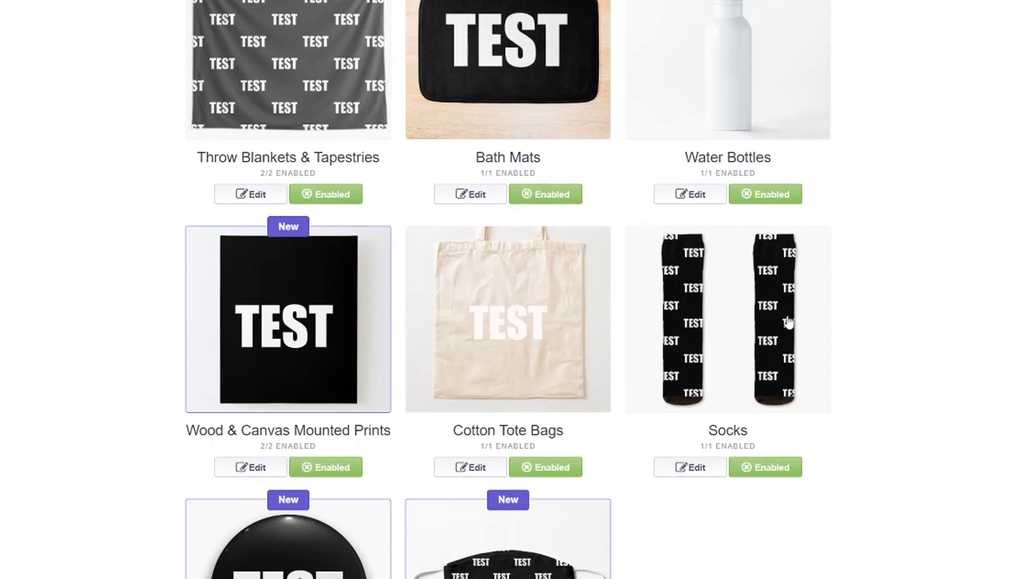
scroll(788, 322, "up", 20)
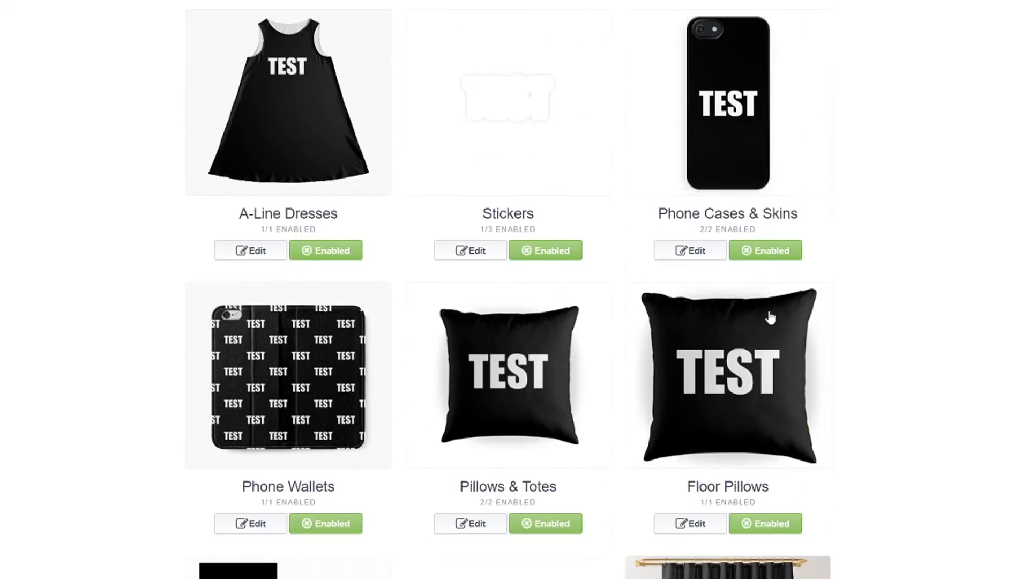
Step: Review the availability and markup options of the Stickers product, then apply its settings
scroll(771, 318, "up", 2)
left_click(496, 409)
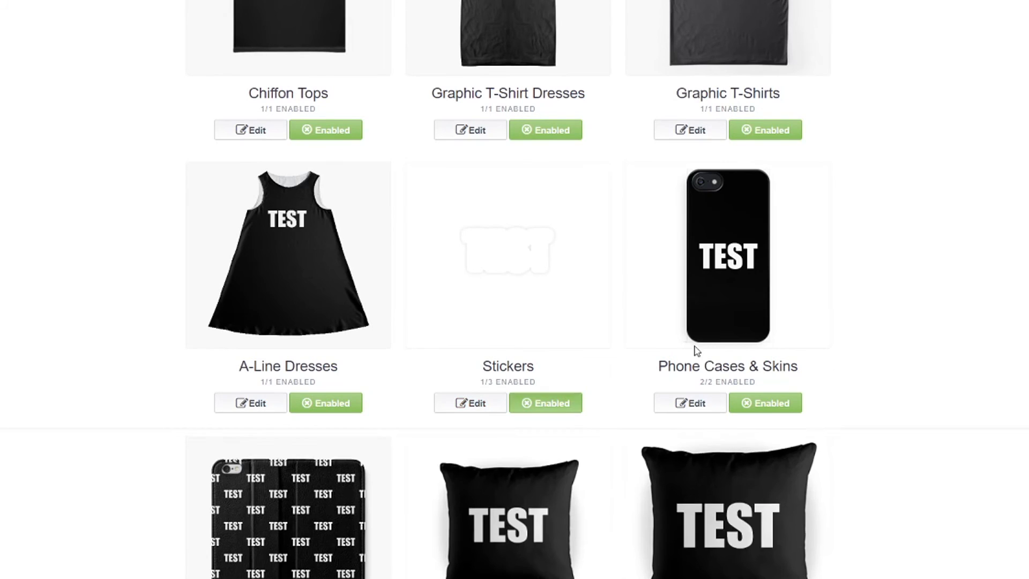
scroll(751, 310, "down", 4)
left_click(602, 270)
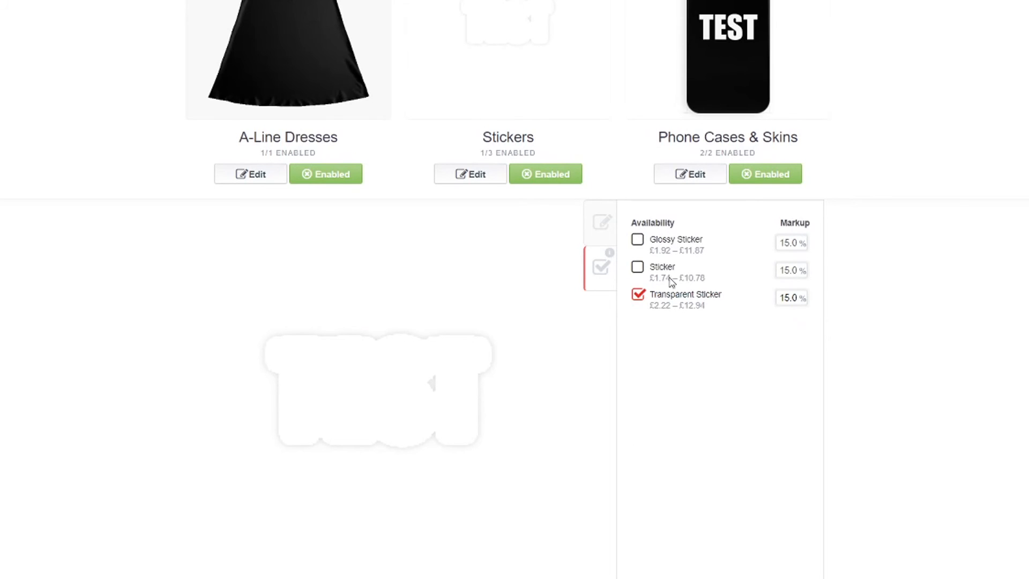
scroll(779, 271, "down", 7)
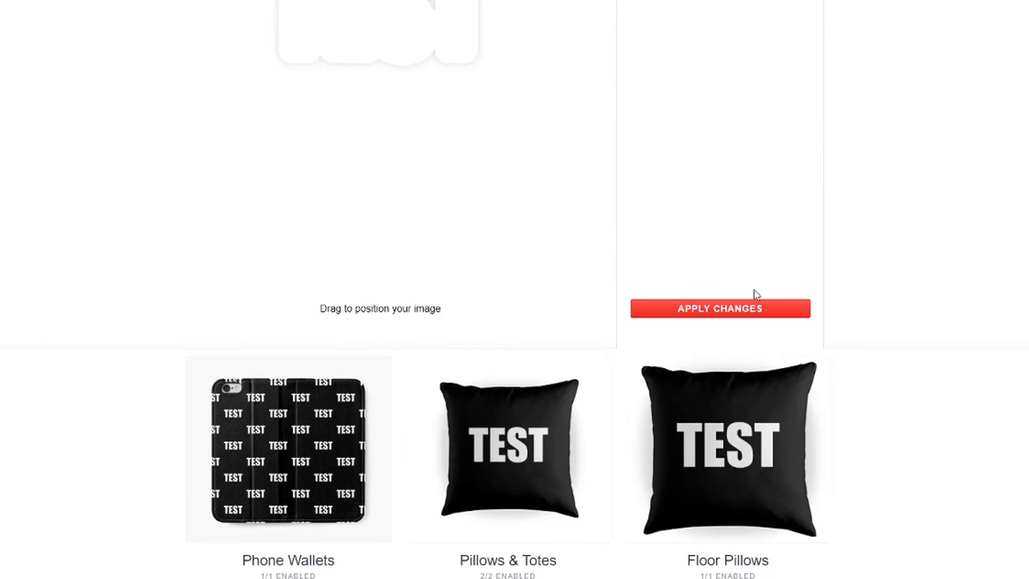
left_click(742, 310)
Step: Review the copied work's title, tags and description, and examine the TEST design on all product previews from Standard Print Clothing to Masks
scroll(735, 295, "down", 10)
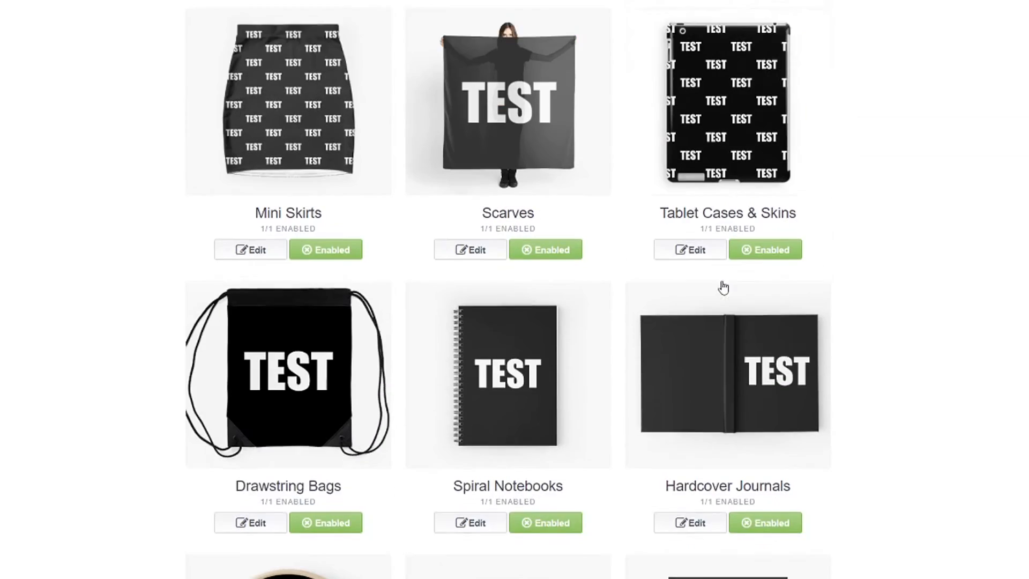
scroll(723, 288, "down", 20)
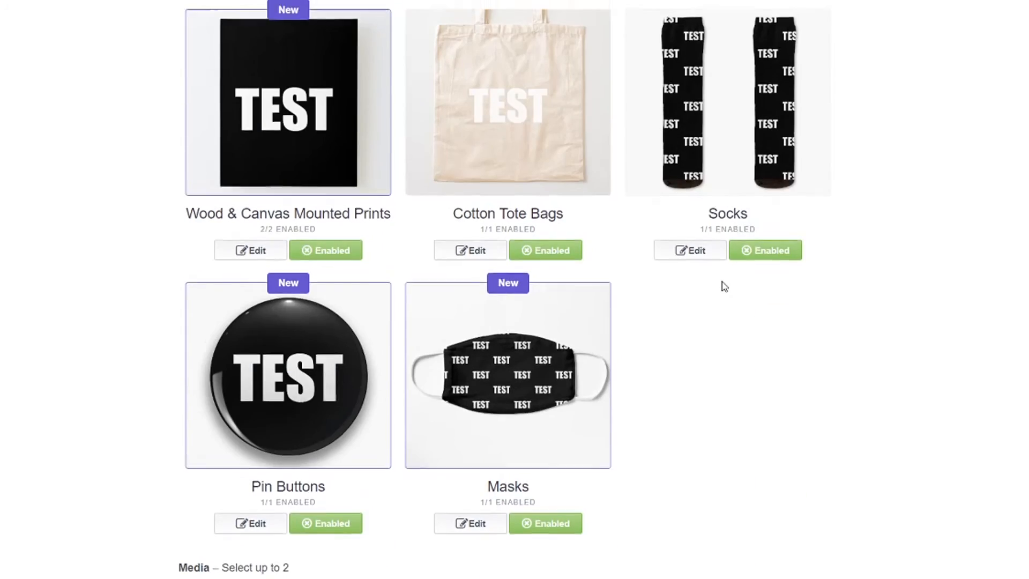
scroll(725, 286, "up", 20)
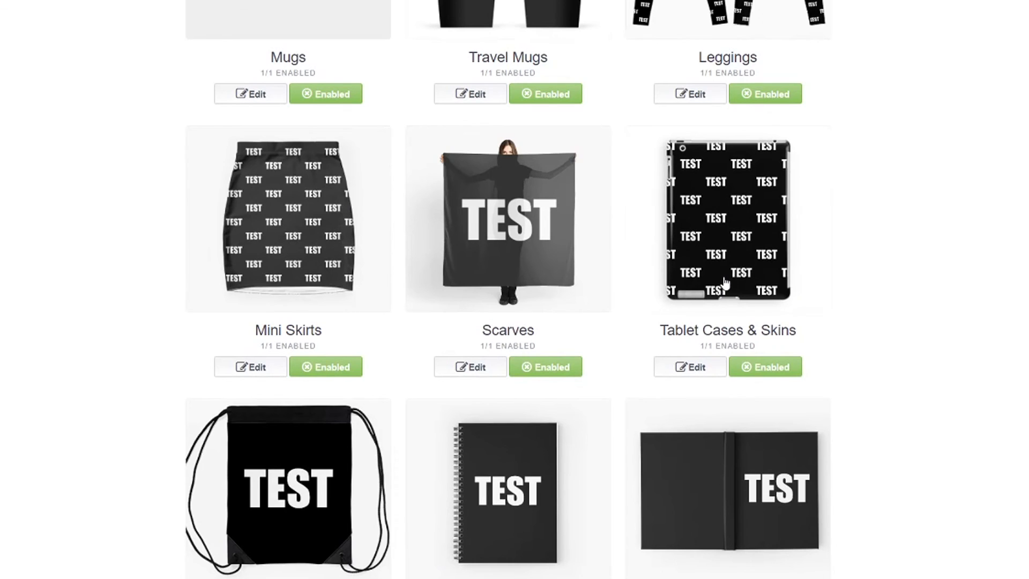
scroll(725, 282, "up", 10)
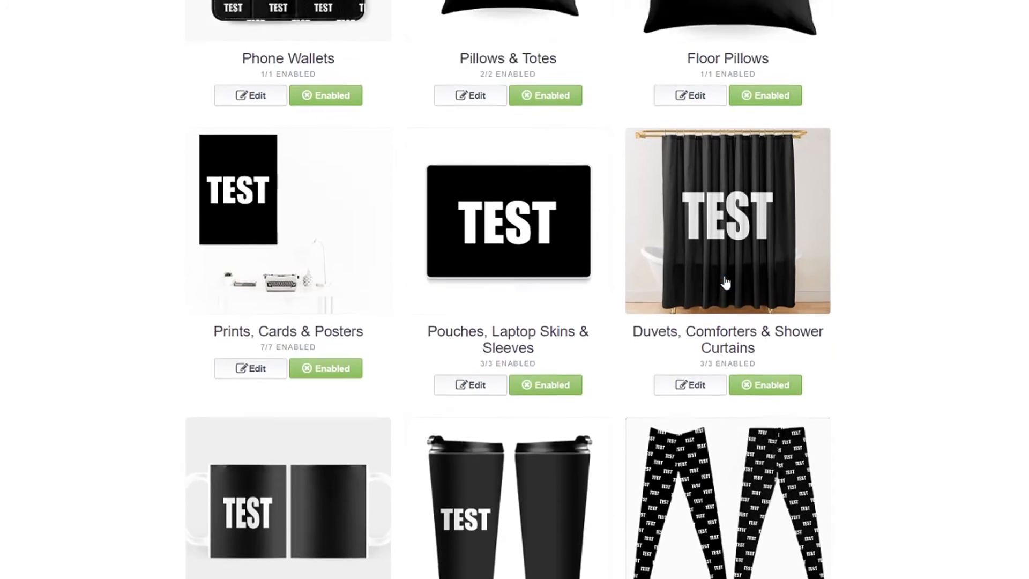
scroll(726, 283, "up", 20)
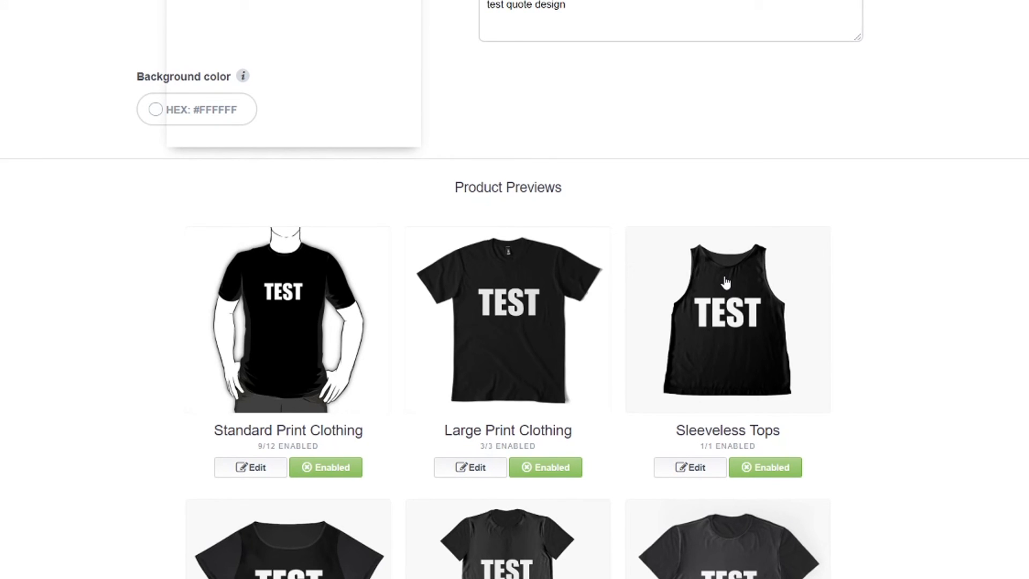
scroll(757, 263, "up", 5)
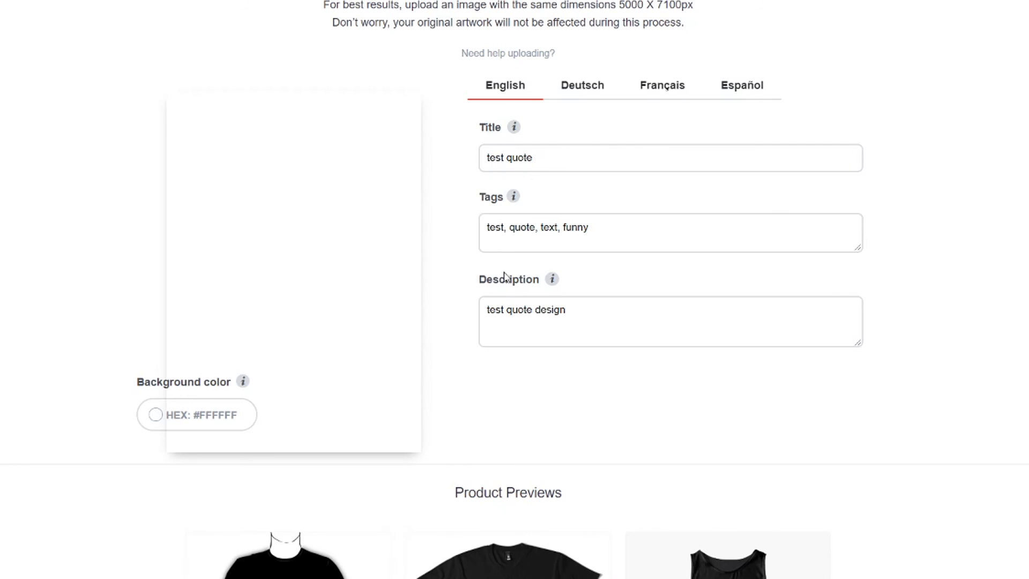
scroll(648, 294, "down", 7)
scroll(649, 301, "up", 8)
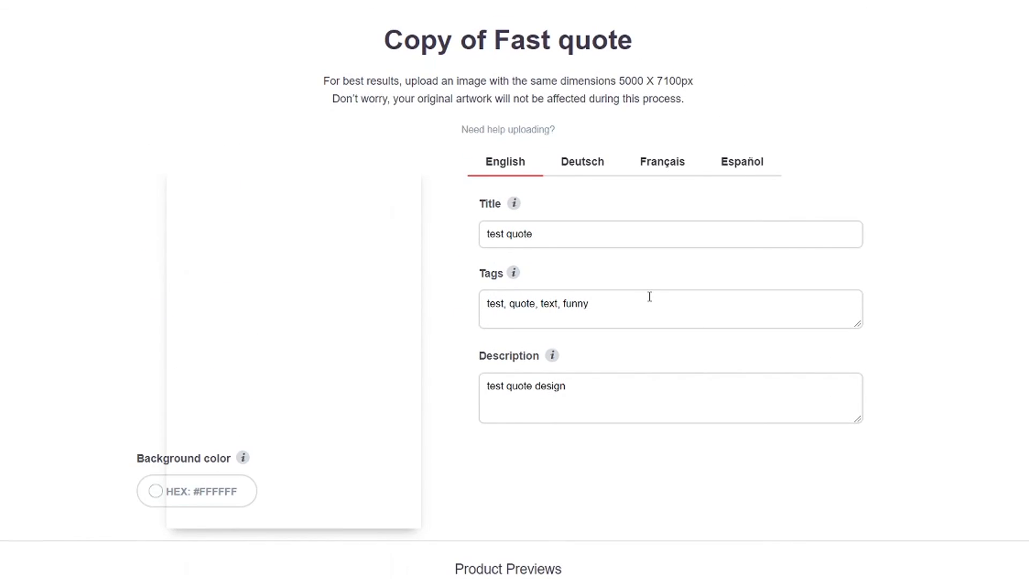
scroll(649, 297, "down", 10)
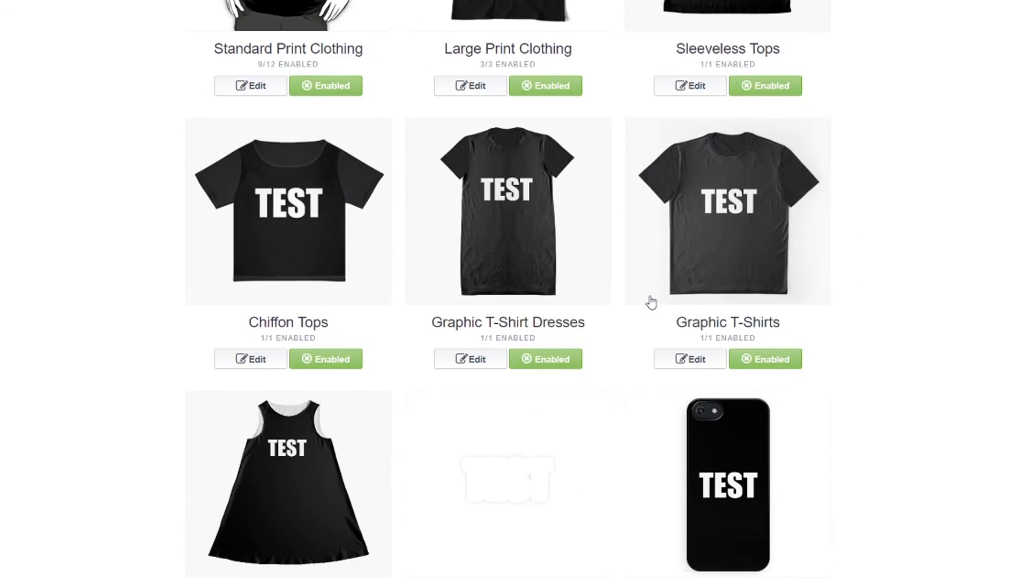
scroll(652, 303, "down", 2)
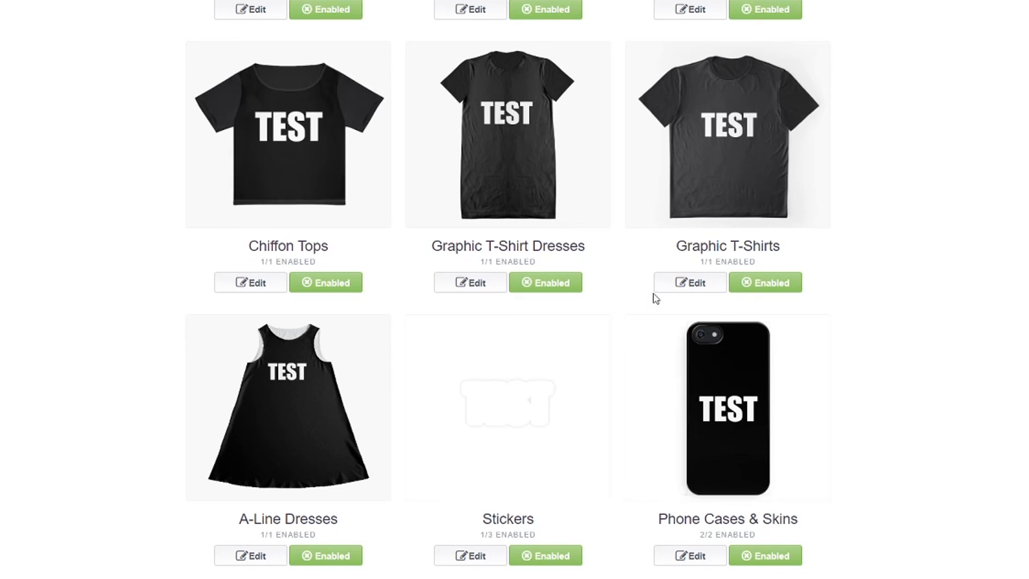
scroll(655, 298, "down", 15)
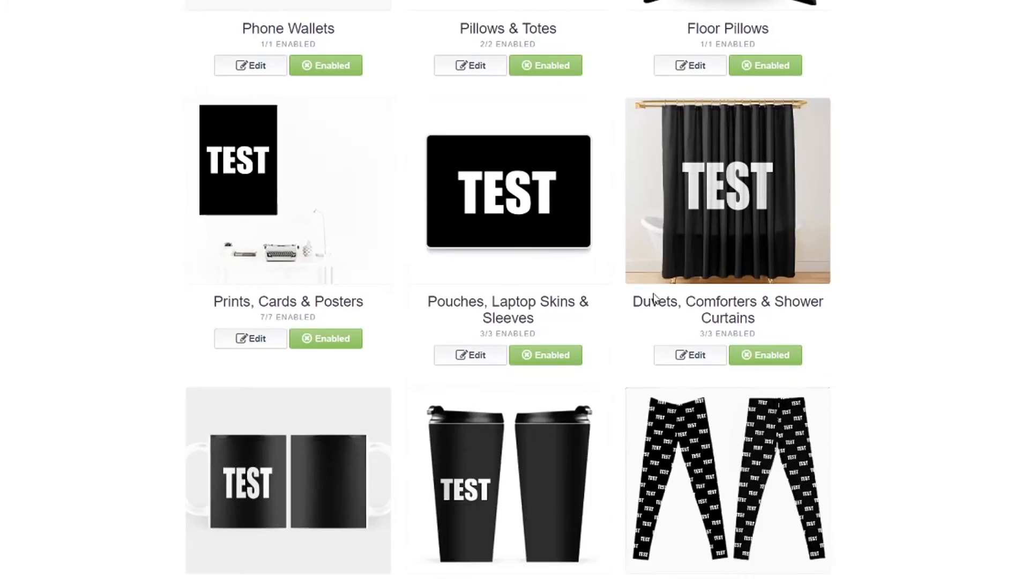